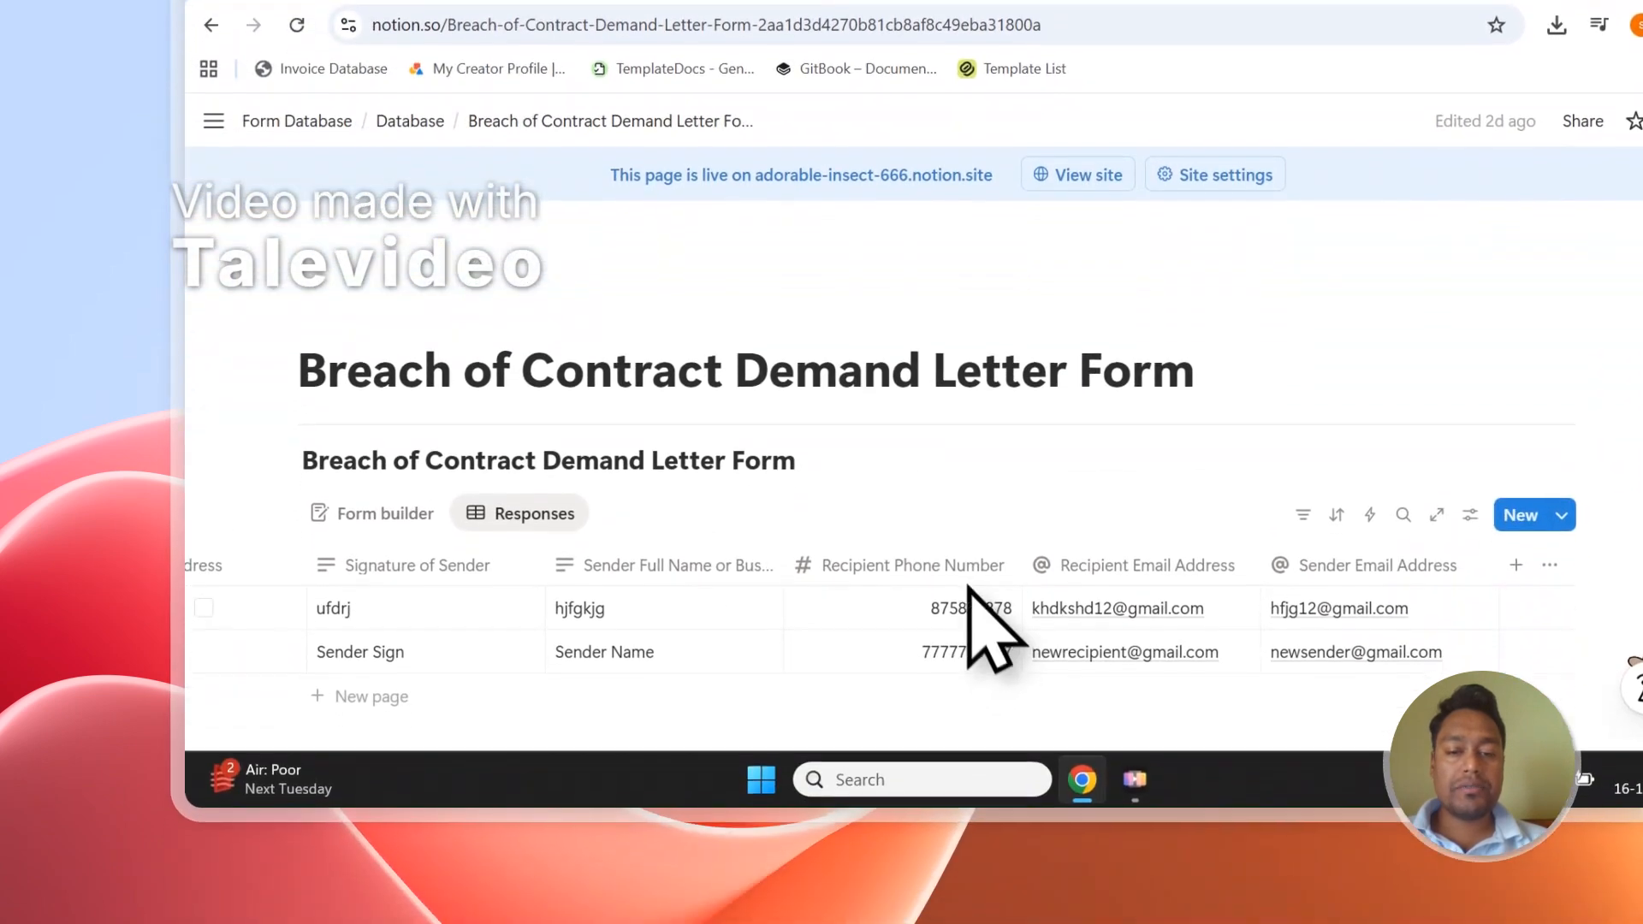
- Review the columns of the Breach of Contract Demand Letter Form responses table, from Received By through Sender Email Address
{"action": "scroll", "coordinate": [954, 830], "scroll_direction": "down", "scroll_amount": 3}
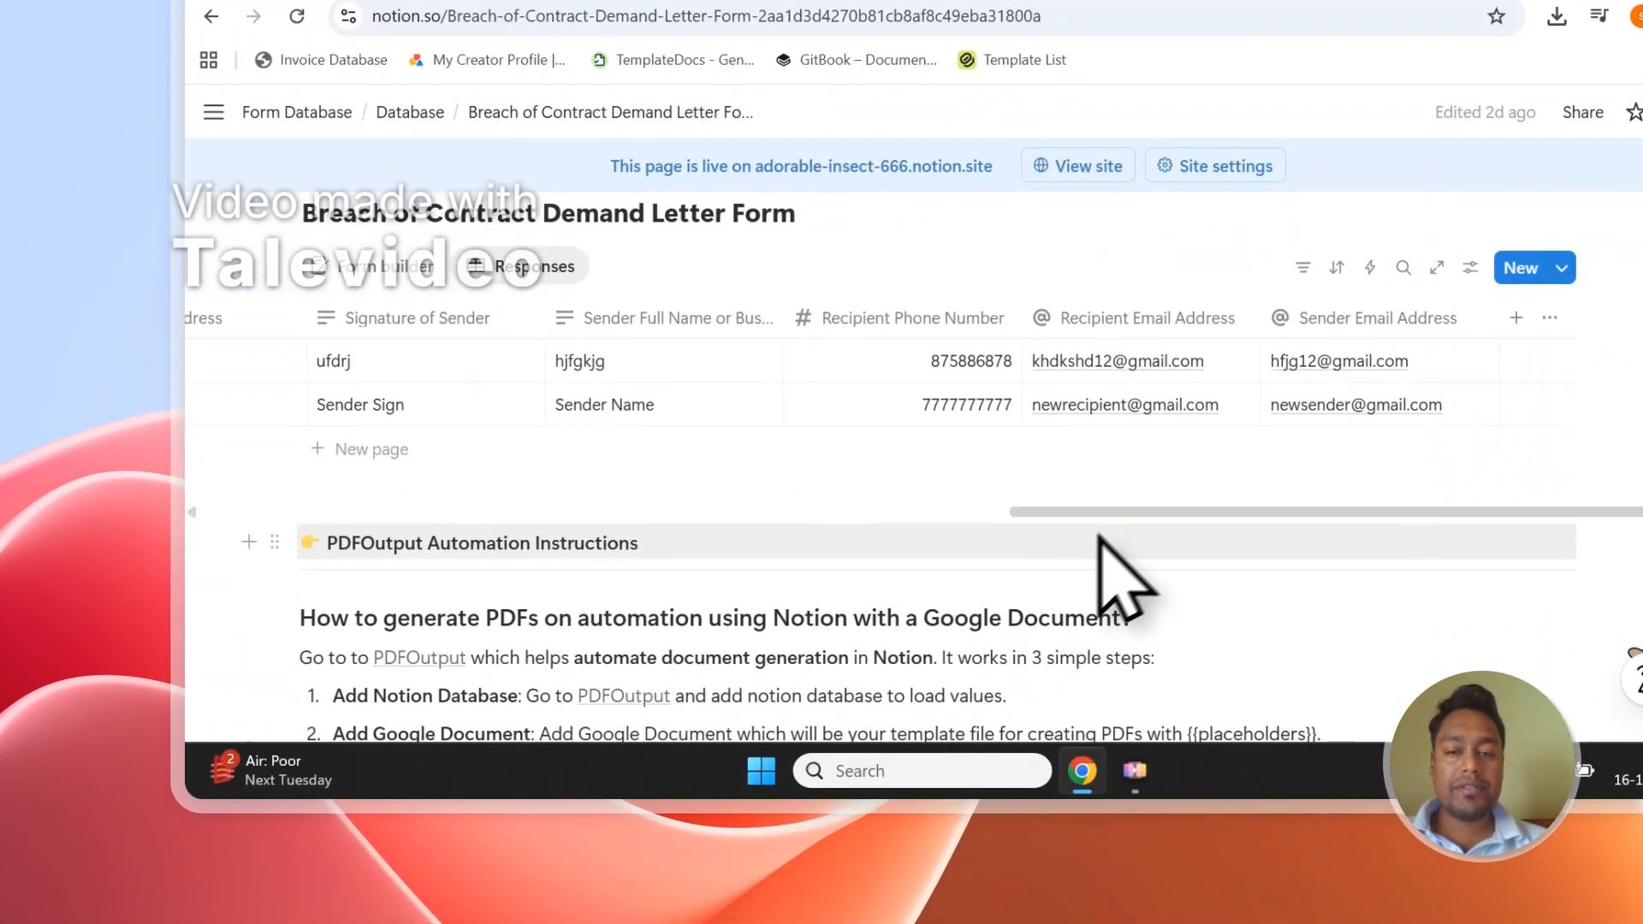
{"action": "left_click_drag", "start_coordinate": [1111, 516], "coordinate": [222, 514]}
{"action": "scroll", "coordinate": [348, 505], "scroll_direction": "up", "scroll_amount": 2}
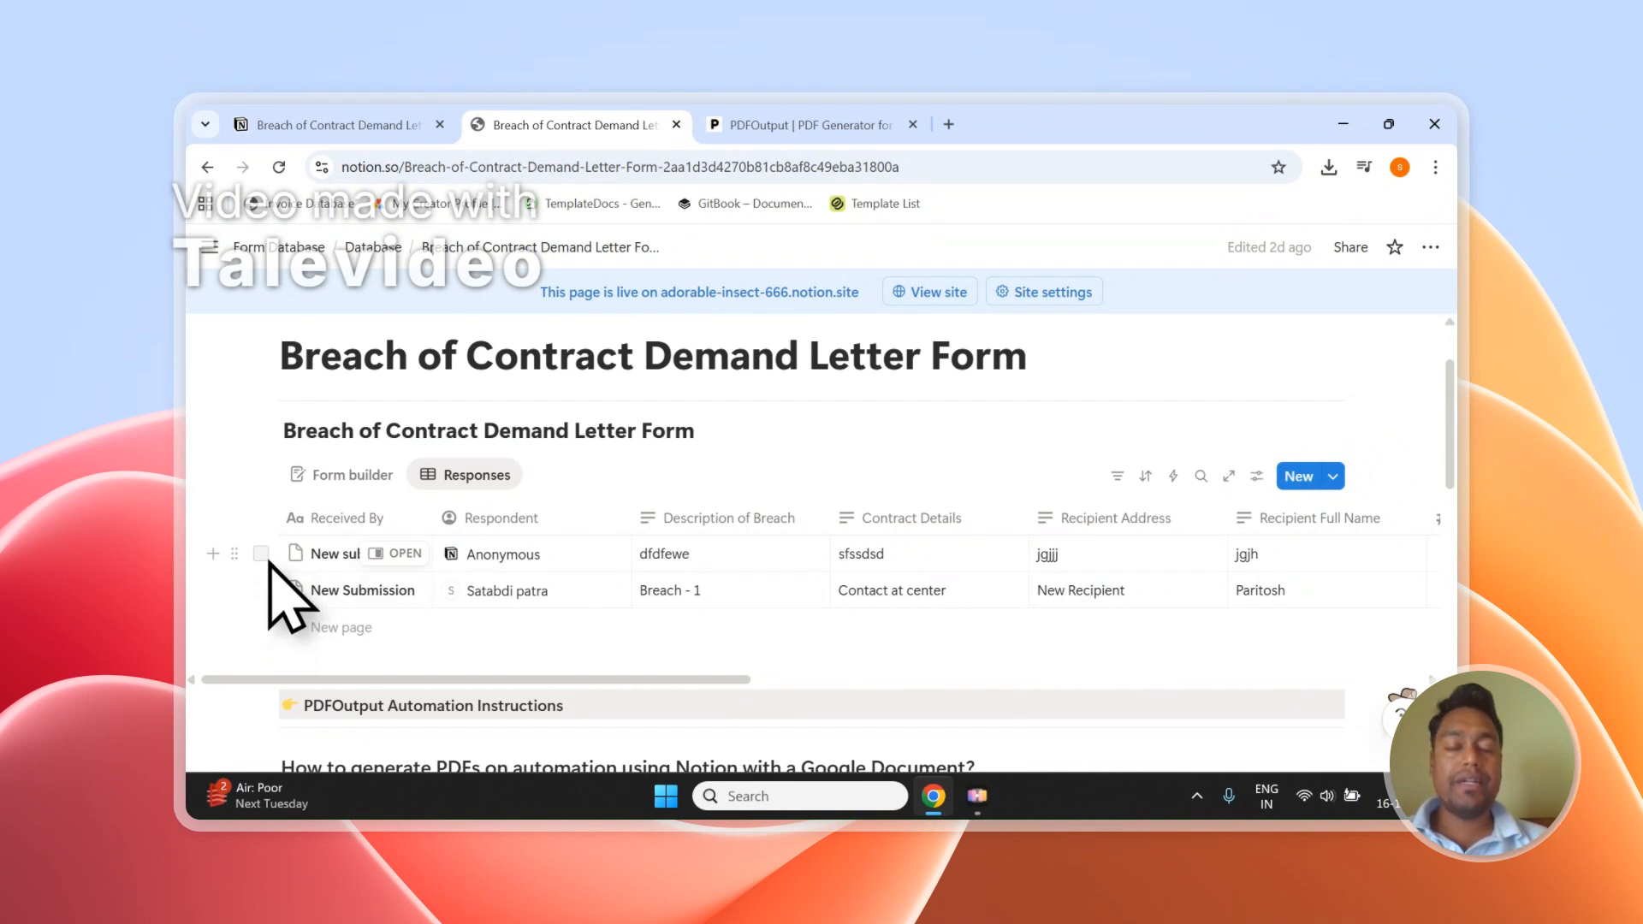
- Examine the PDFOutput home page's description of generating PDFs from Google Docs, alongside the Notion form responses
{"action": "left_click", "coordinate": [728, 125]}
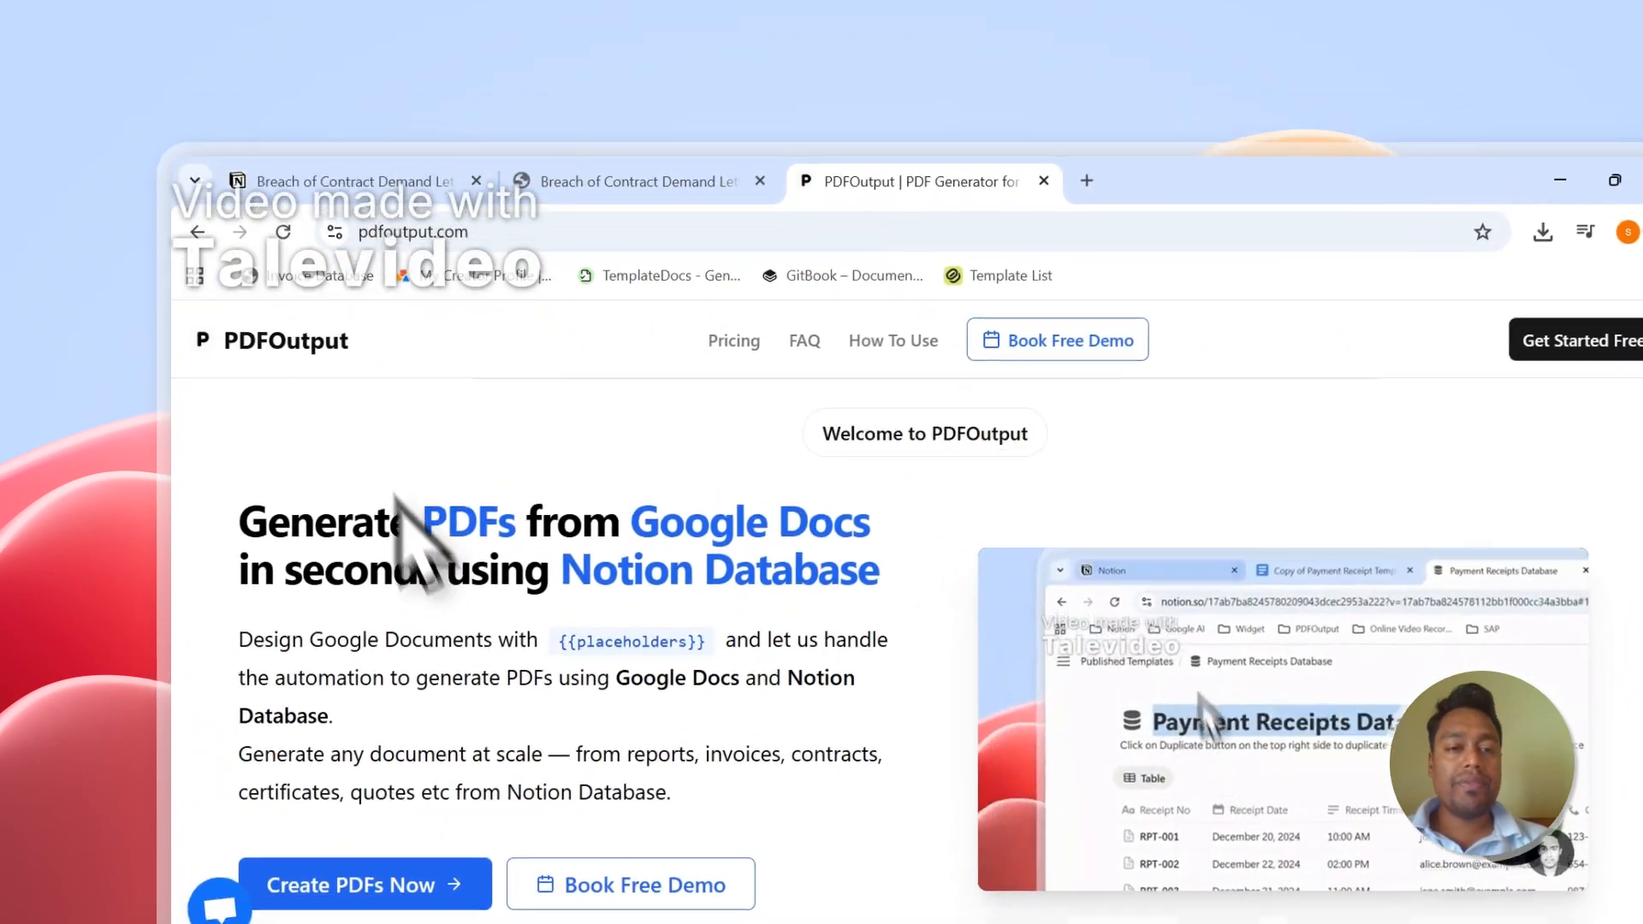
{"action": "left_click_drag", "start_coordinate": [442, 481], "coordinate": [516, 480]}
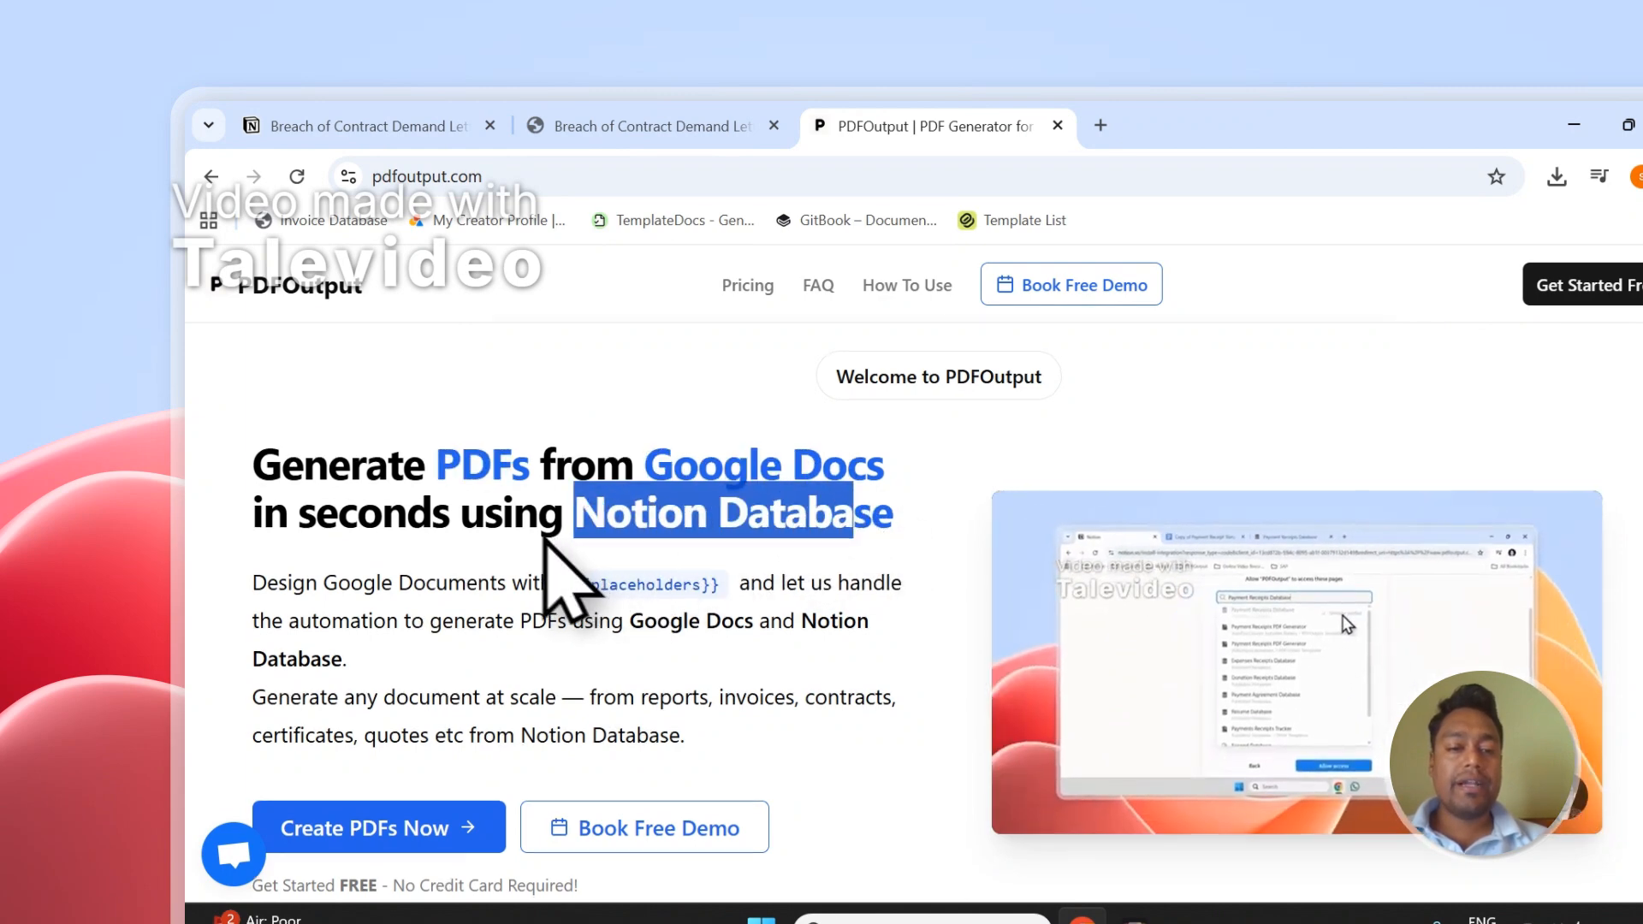
{"action": "scroll", "coordinate": [543, 568], "scroll_direction": "down", "scroll_amount": 1}
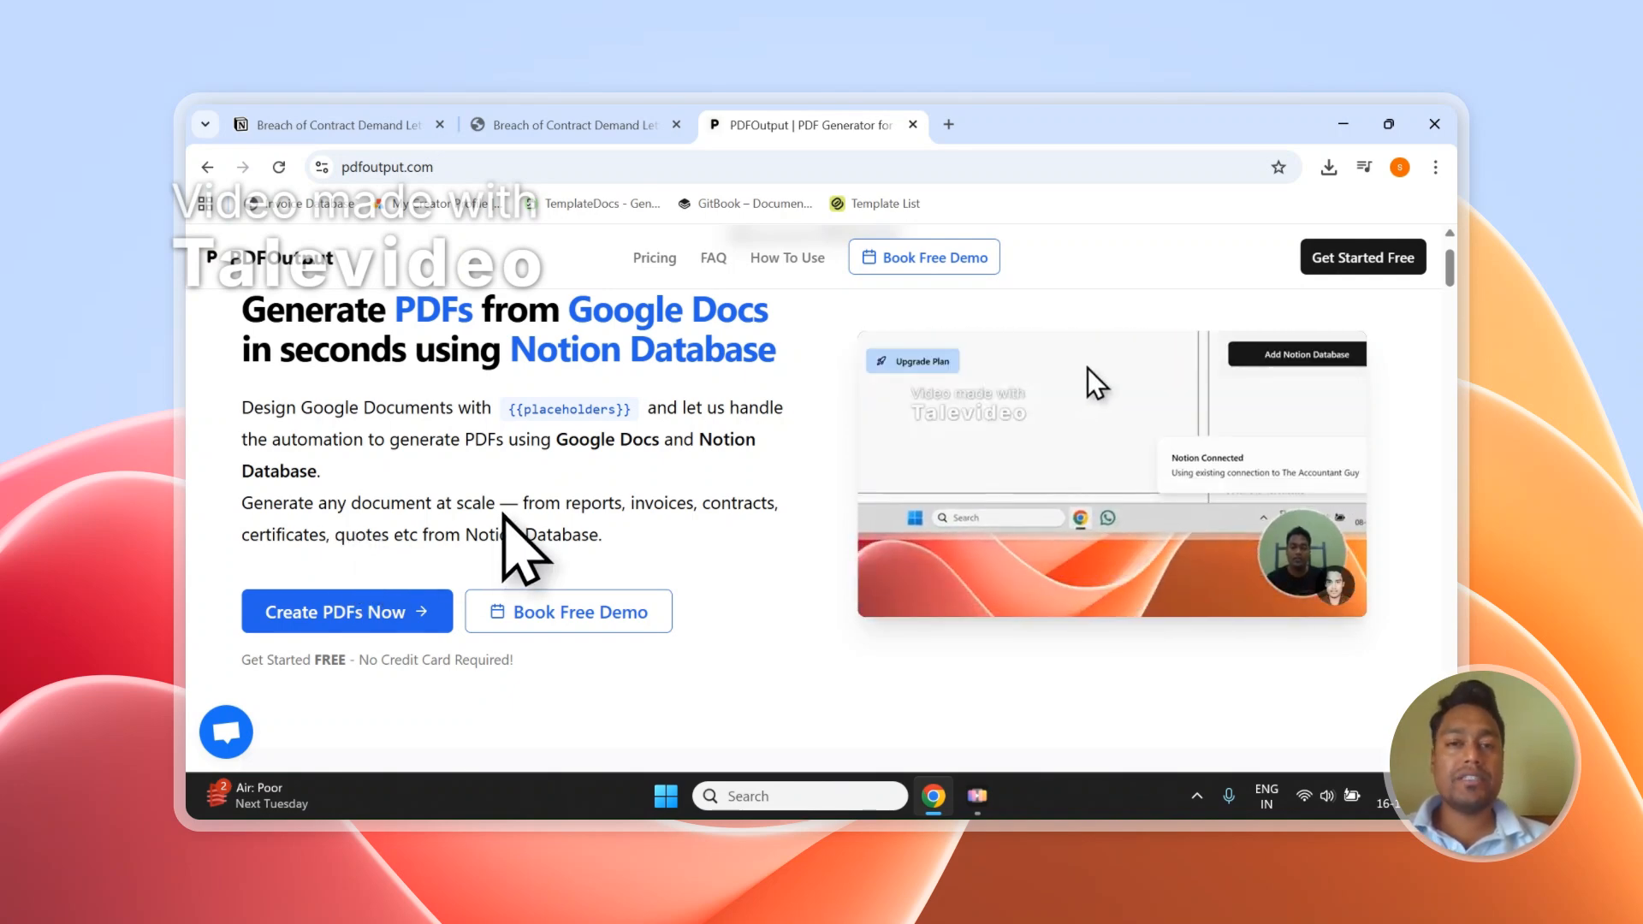
{"action": "left_click", "coordinate": [569, 125]}
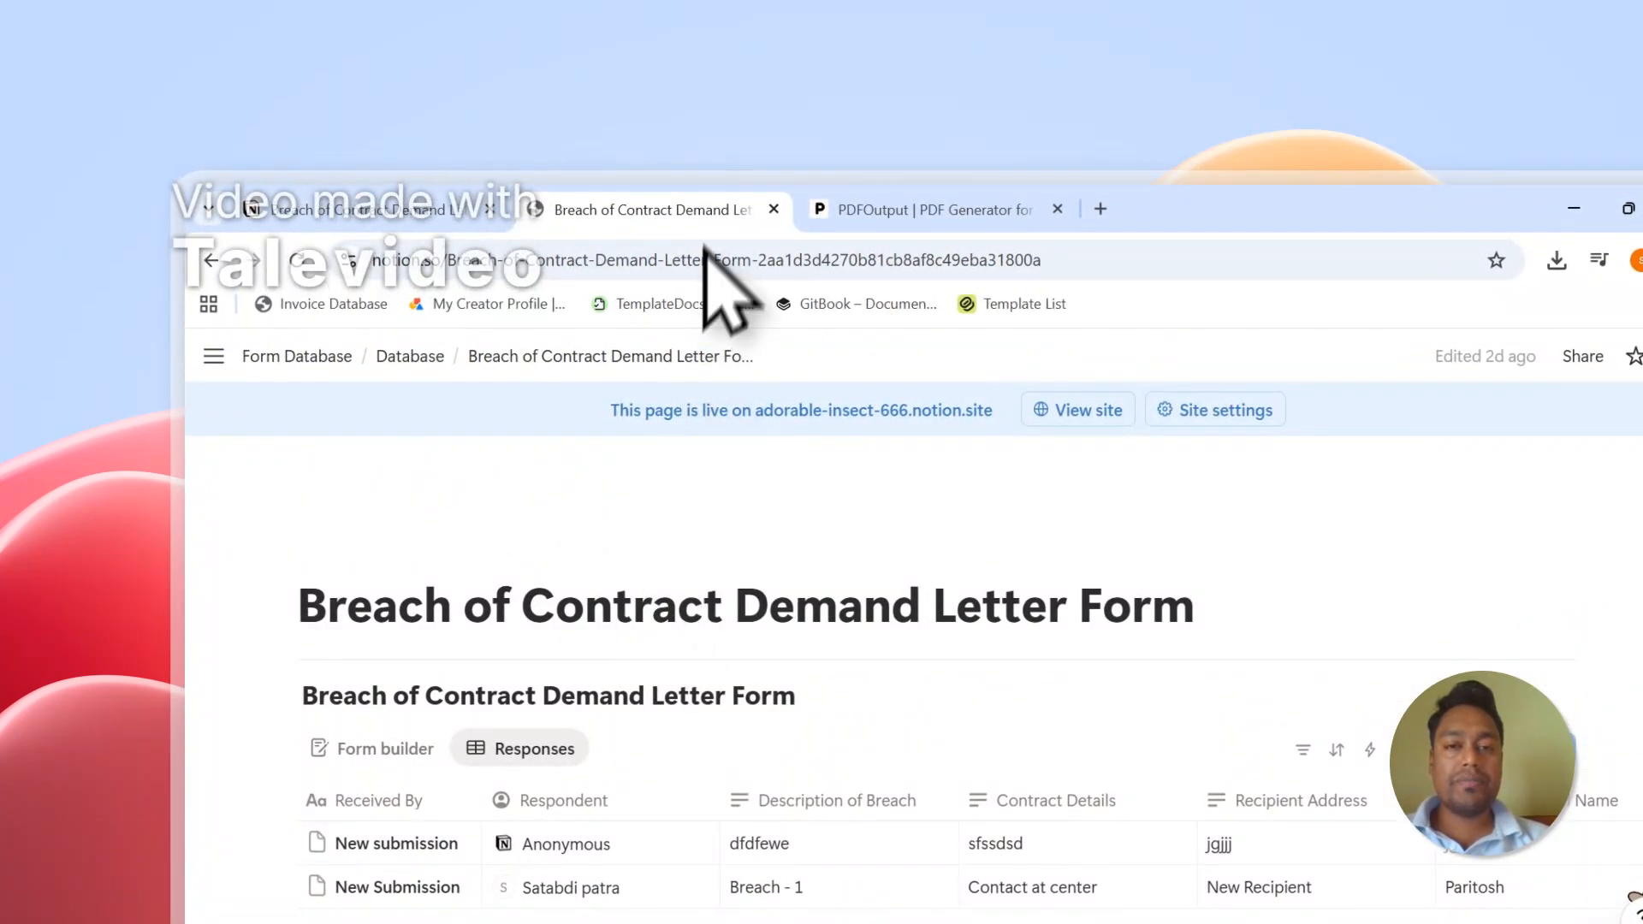
{"action": "left_click", "coordinate": [890, 212]}
{"action": "scroll", "coordinate": [644, 591], "scroll_direction": "up", "scroll_amount": 1}
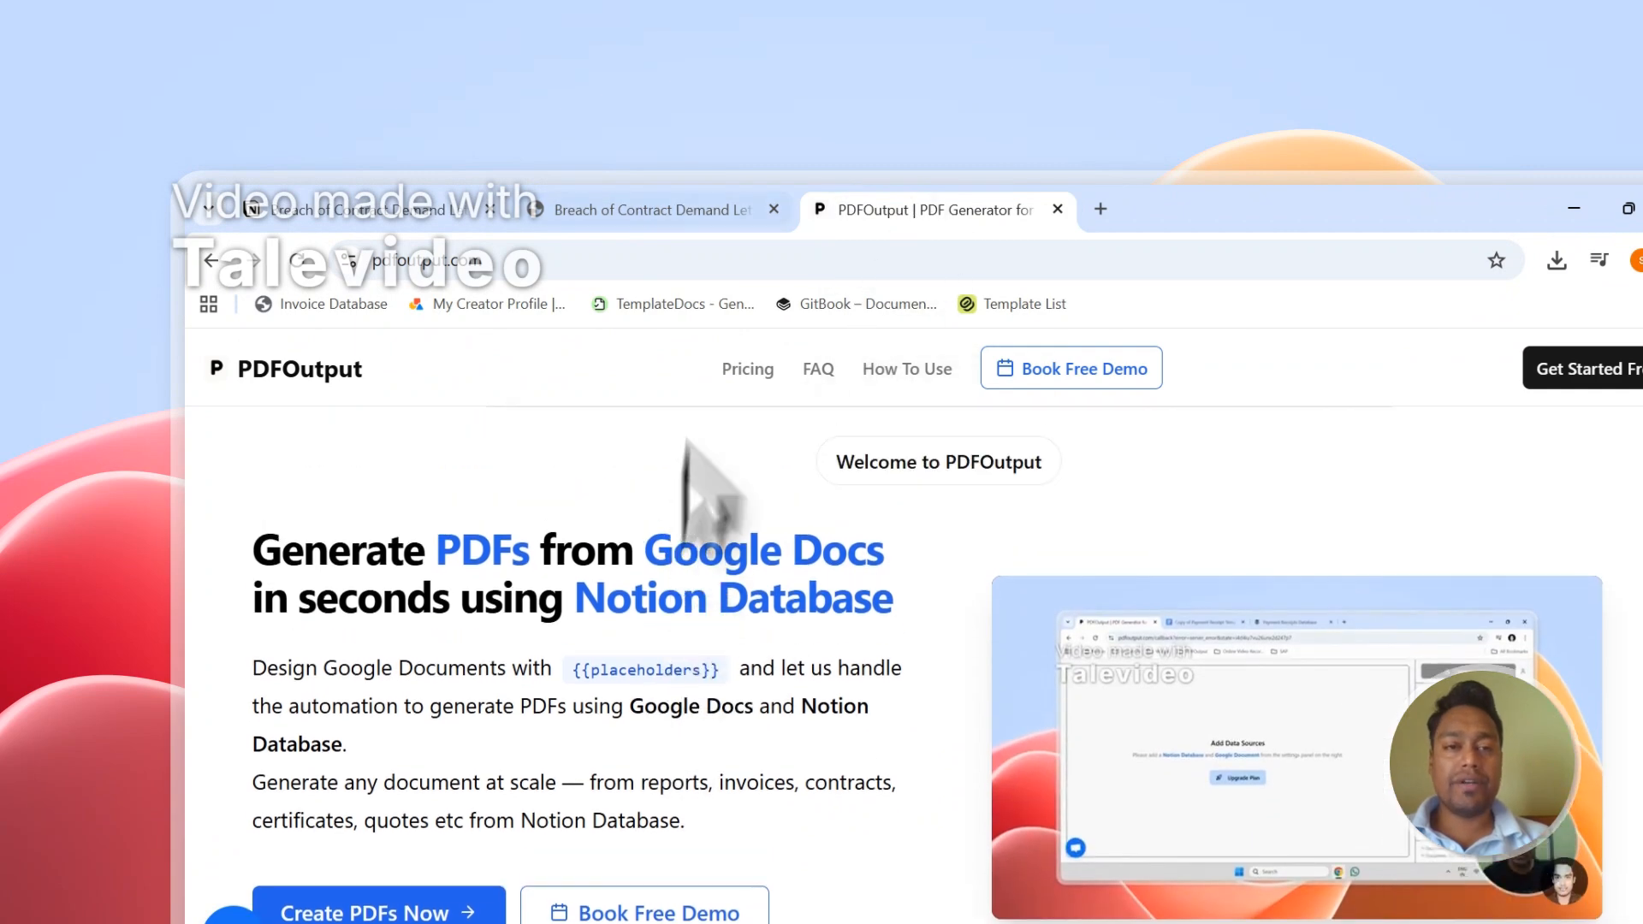
{"action": "left_click", "coordinate": [719, 210]}
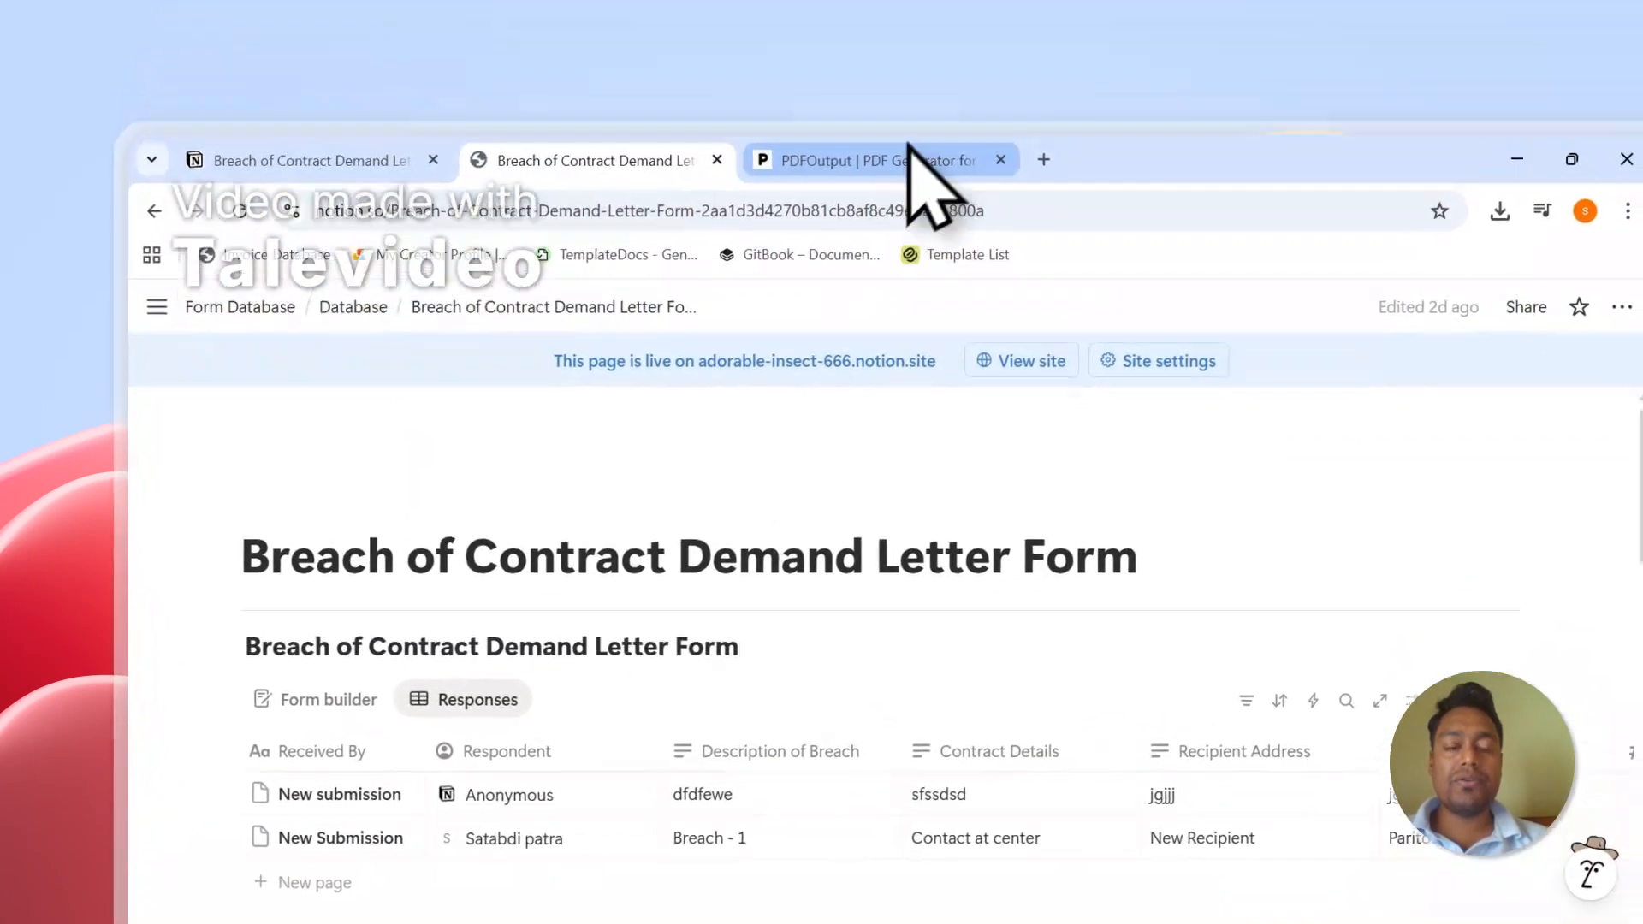
- Switch to PDFOutput, start creating PDFs, and sign in with the Google account, granting the requested access
{"action": "left_click", "coordinate": [903, 197]}
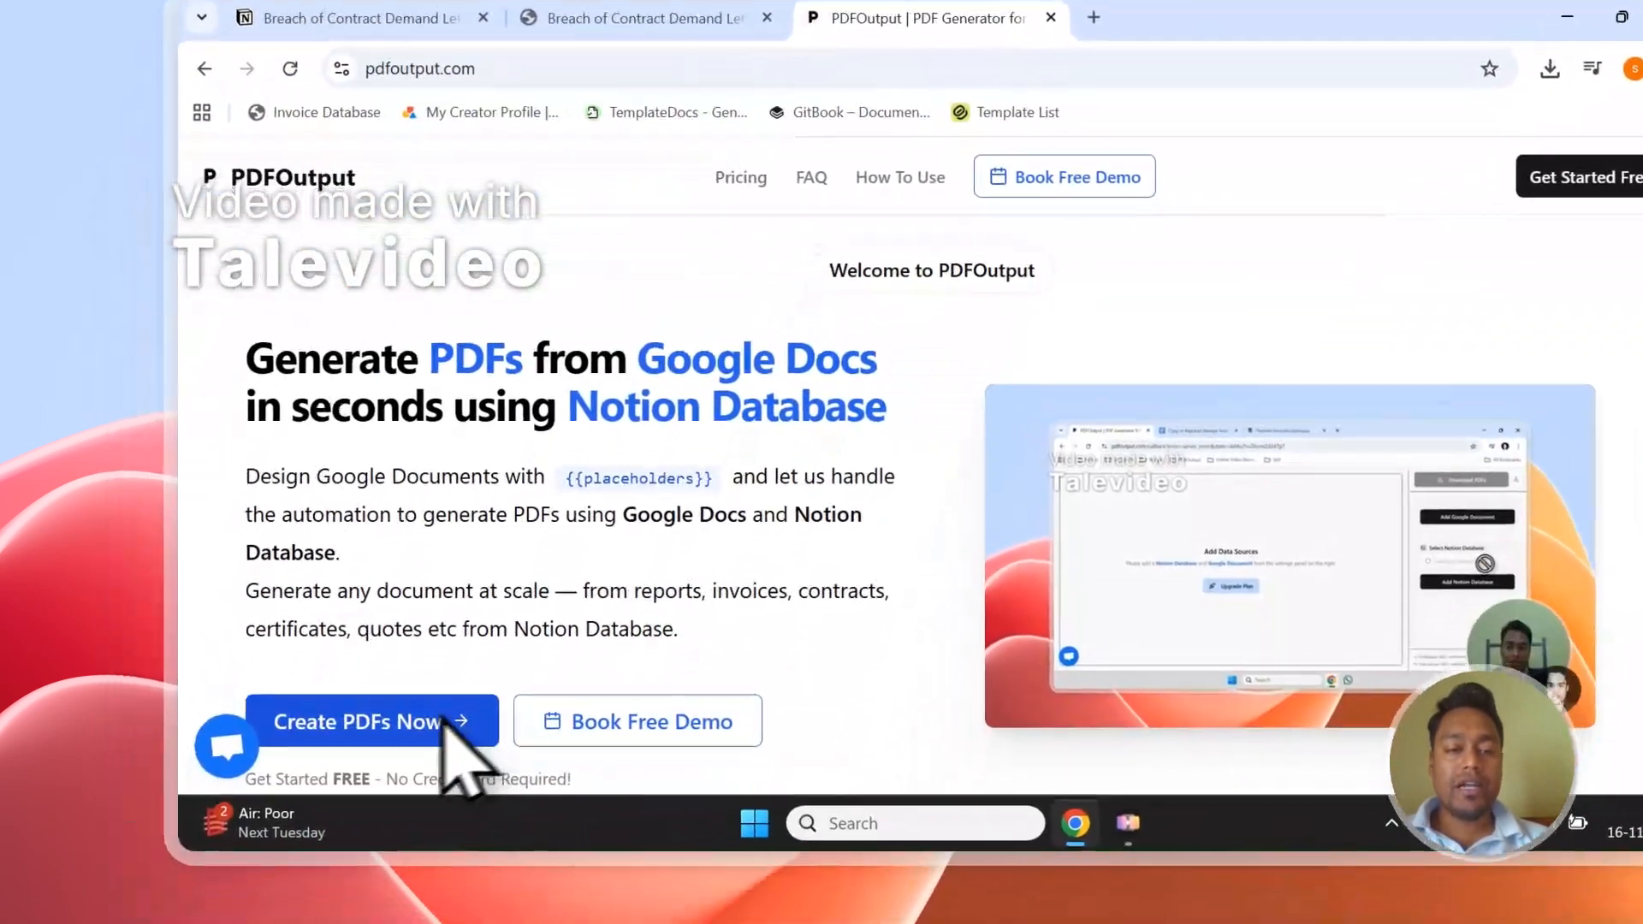
{"action": "left_click", "coordinate": [386, 878]}
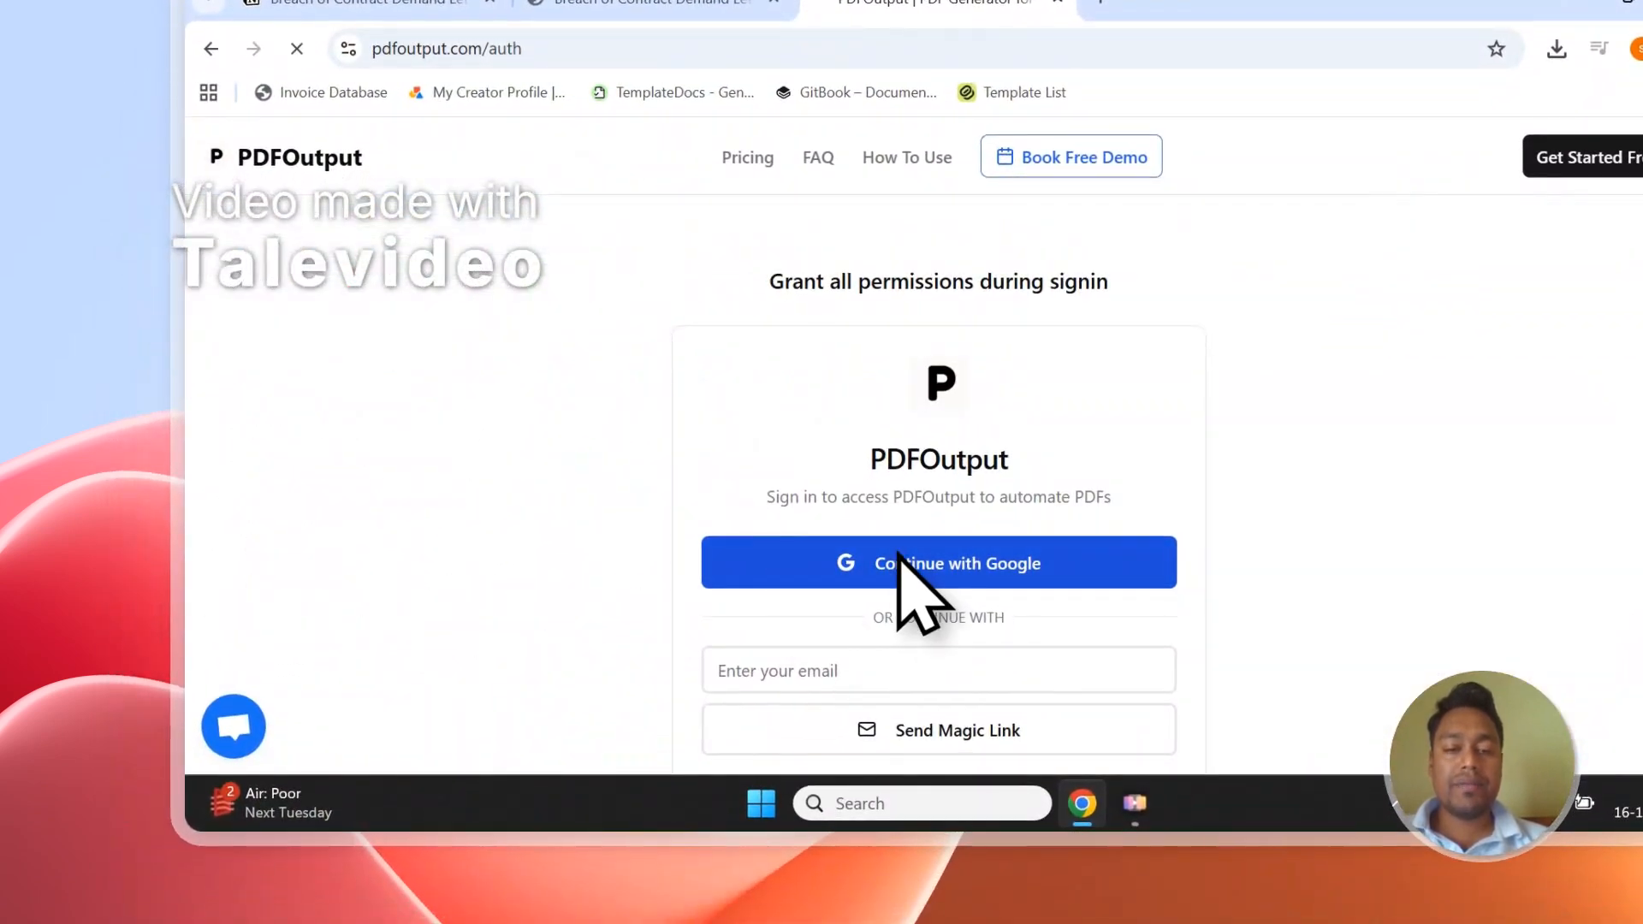
{"action": "left_click", "coordinate": [1040, 557]}
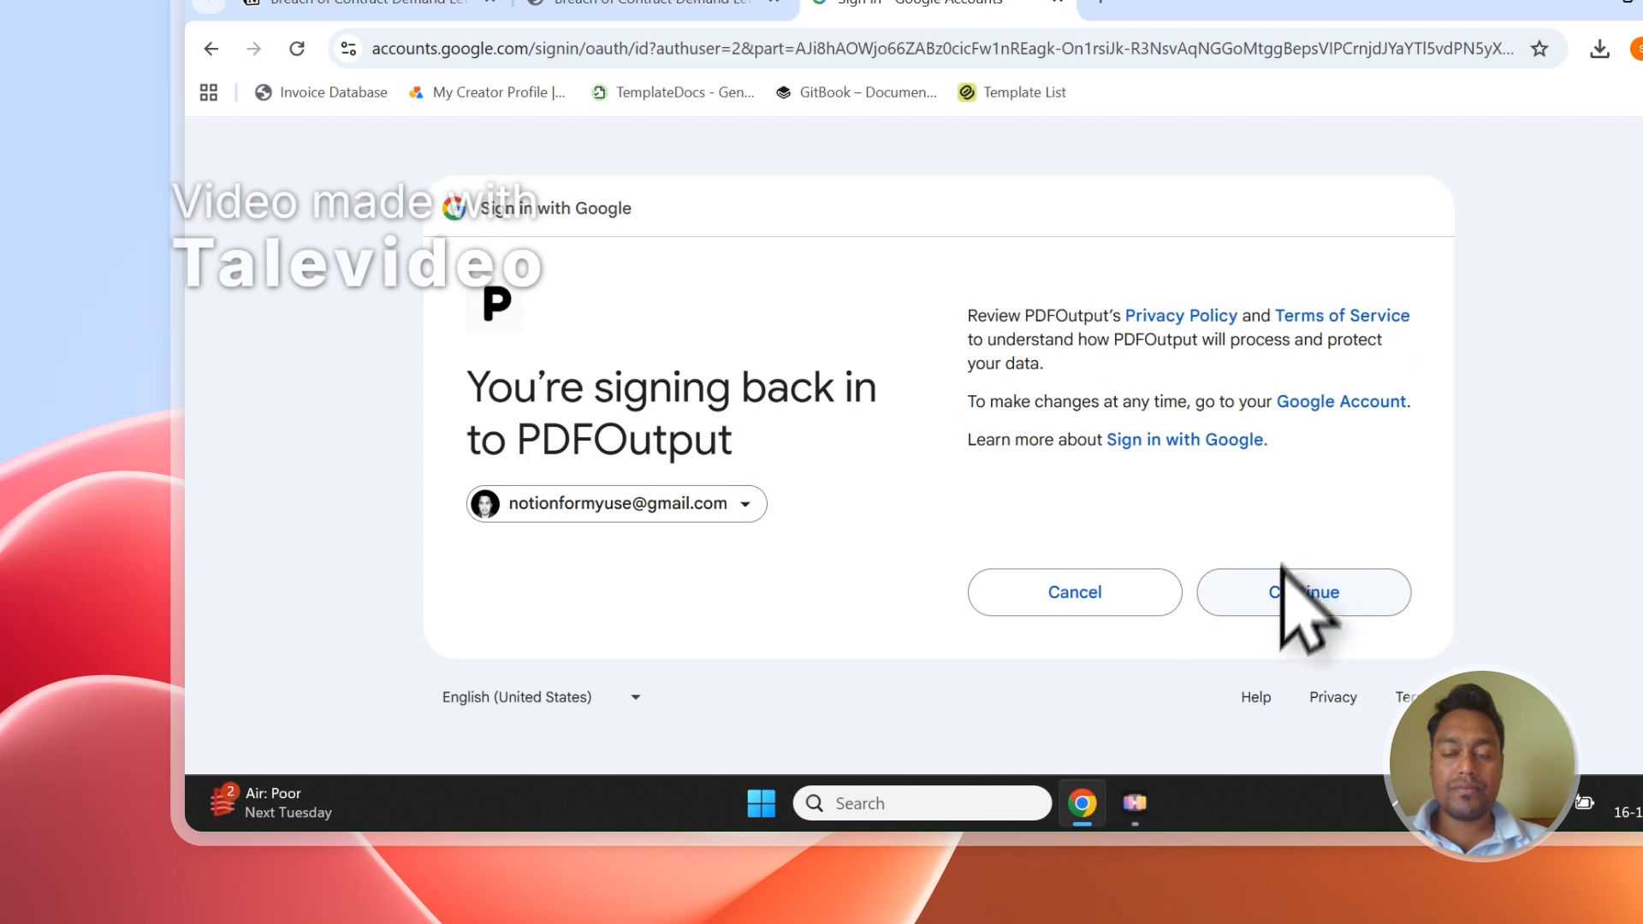
{"action": "left_click", "coordinate": [1284, 582]}
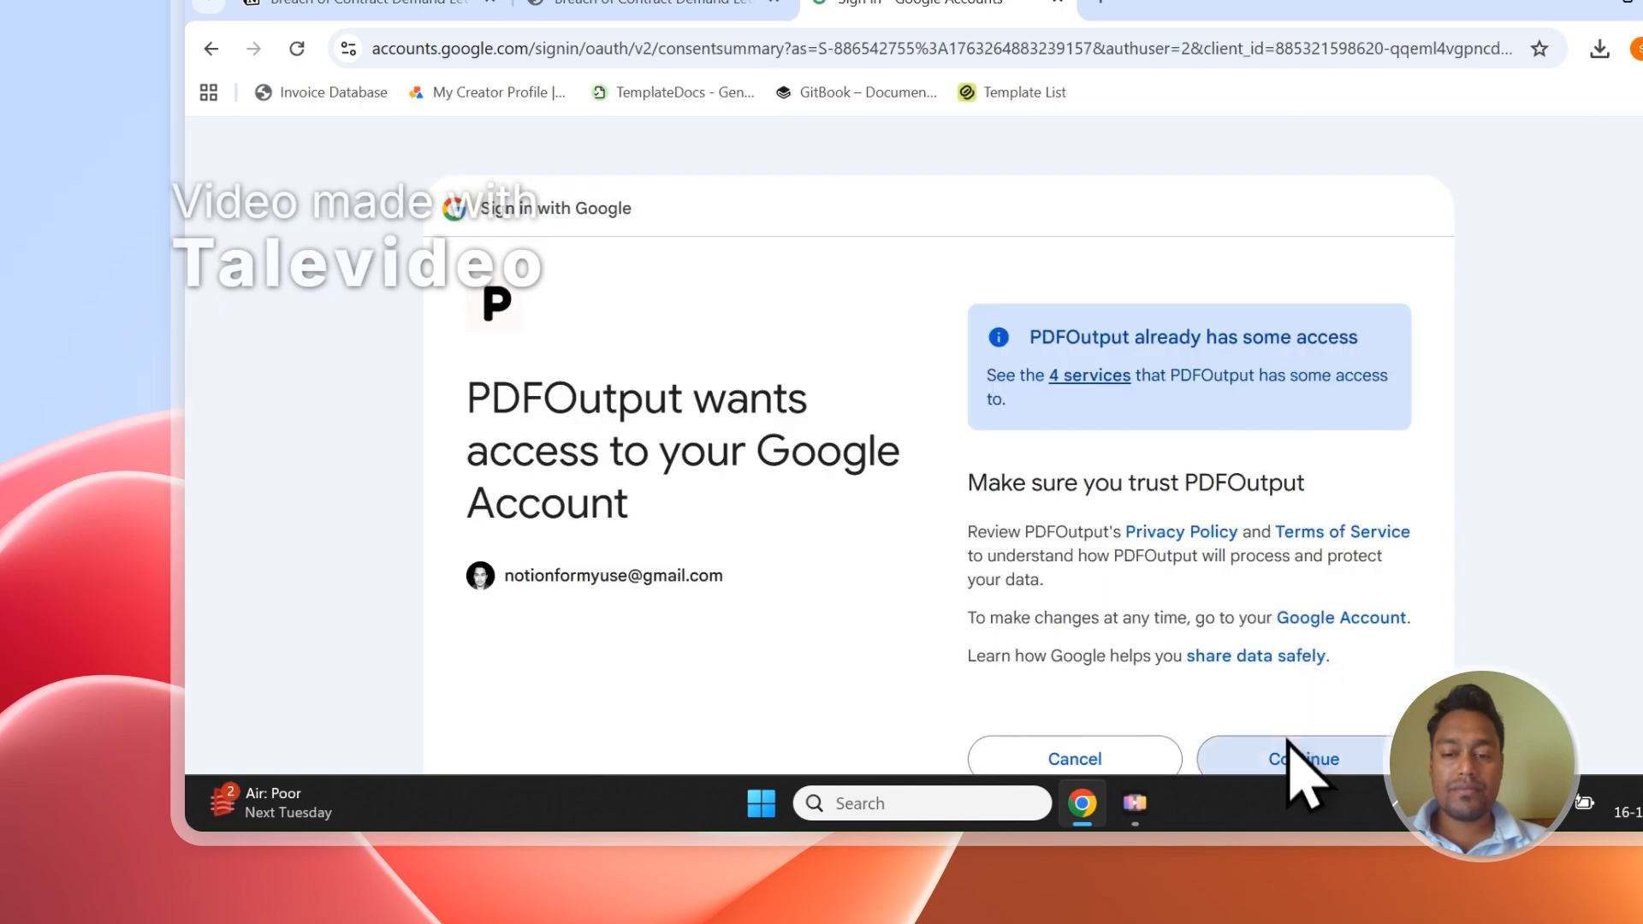
{"action": "left_click", "coordinate": [1291, 746]}
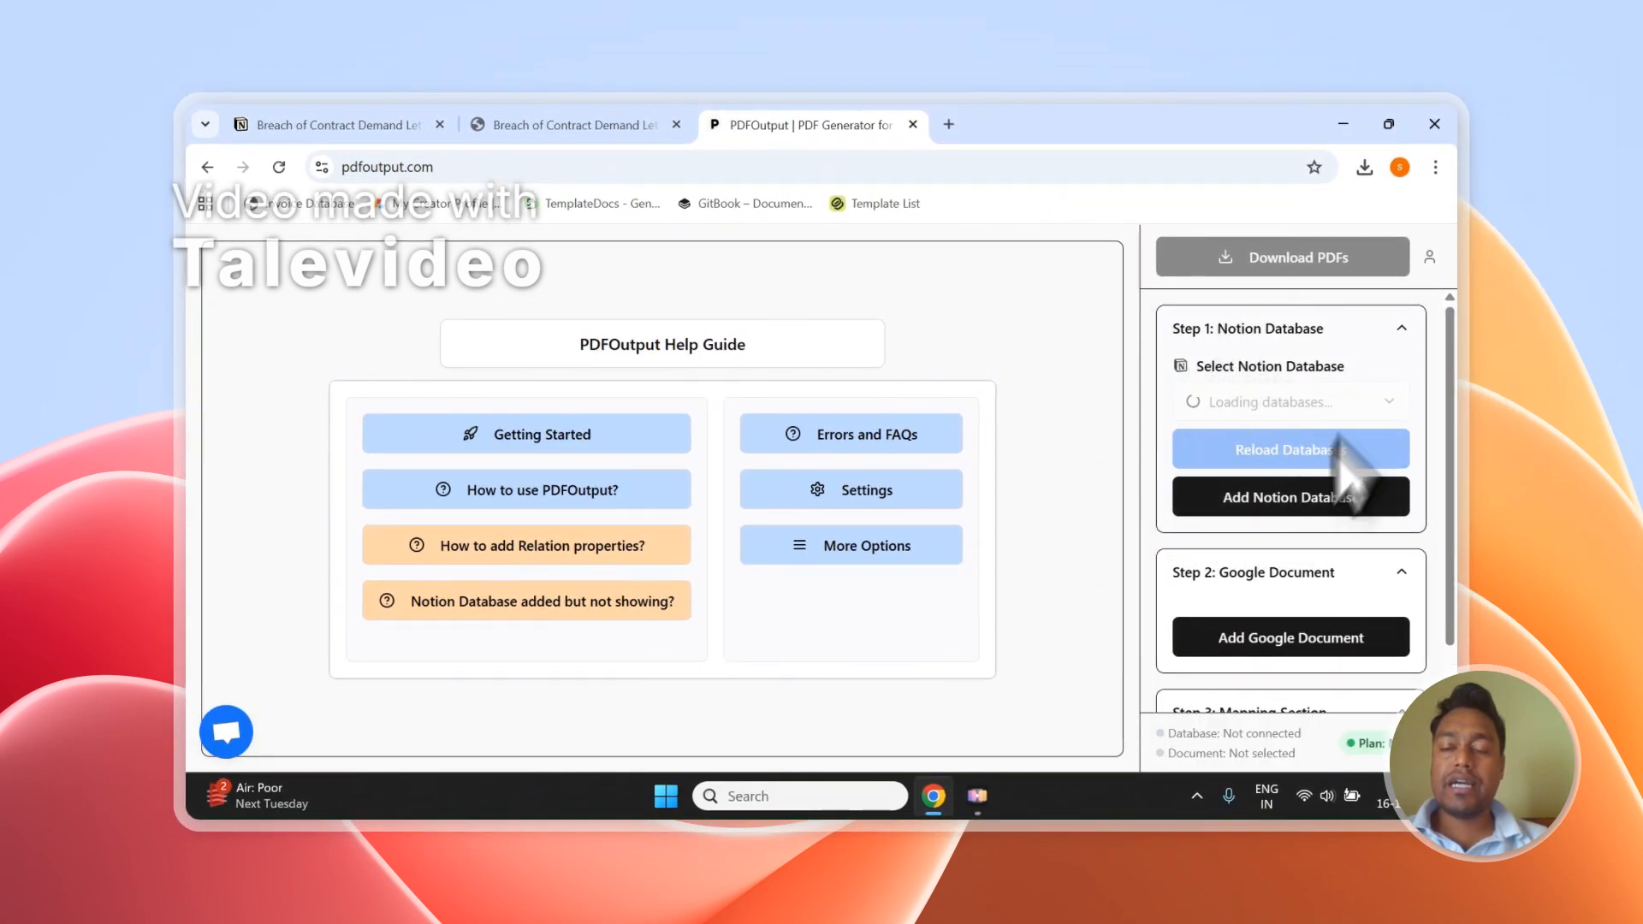
- Examine PDFOutput's Notion Database, Google Document and Mapping sections, including the property list, alongside the Notion form page
{"action": "left_click", "coordinate": [569, 125]}
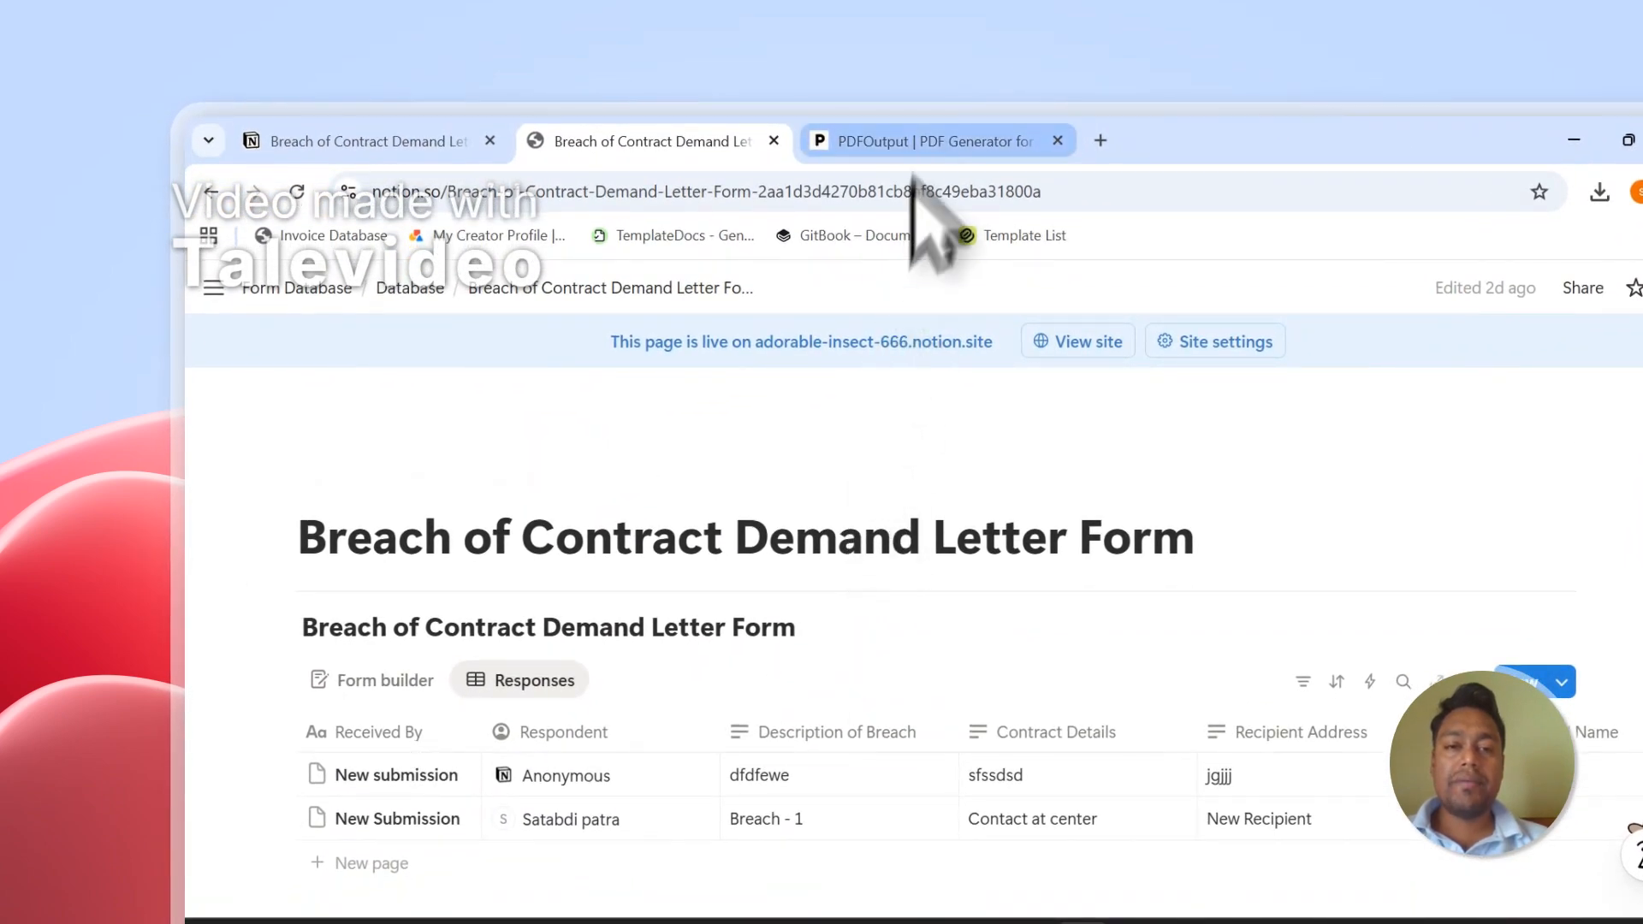
{"action": "left_click", "coordinate": [924, 122]}
{"action": "scroll", "coordinate": [1198, 599], "scroll_direction": "down", "scroll_amount": 2}
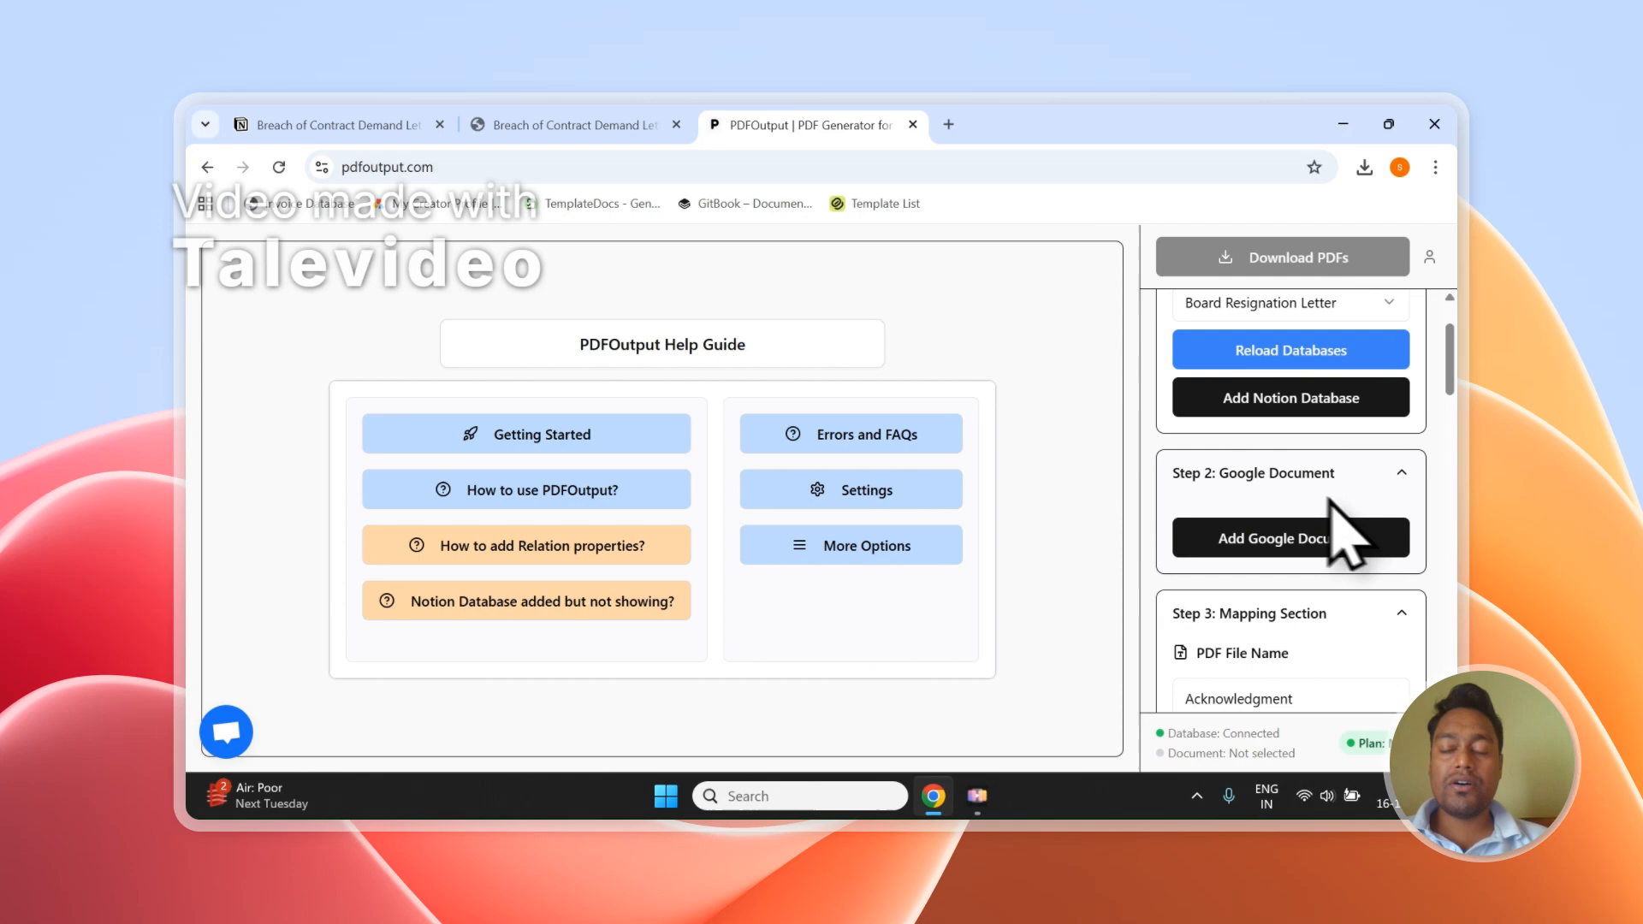
{"action": "left_click_drag", "start_coordinate": [1450, 354], "coordinate": [1459, 411]}
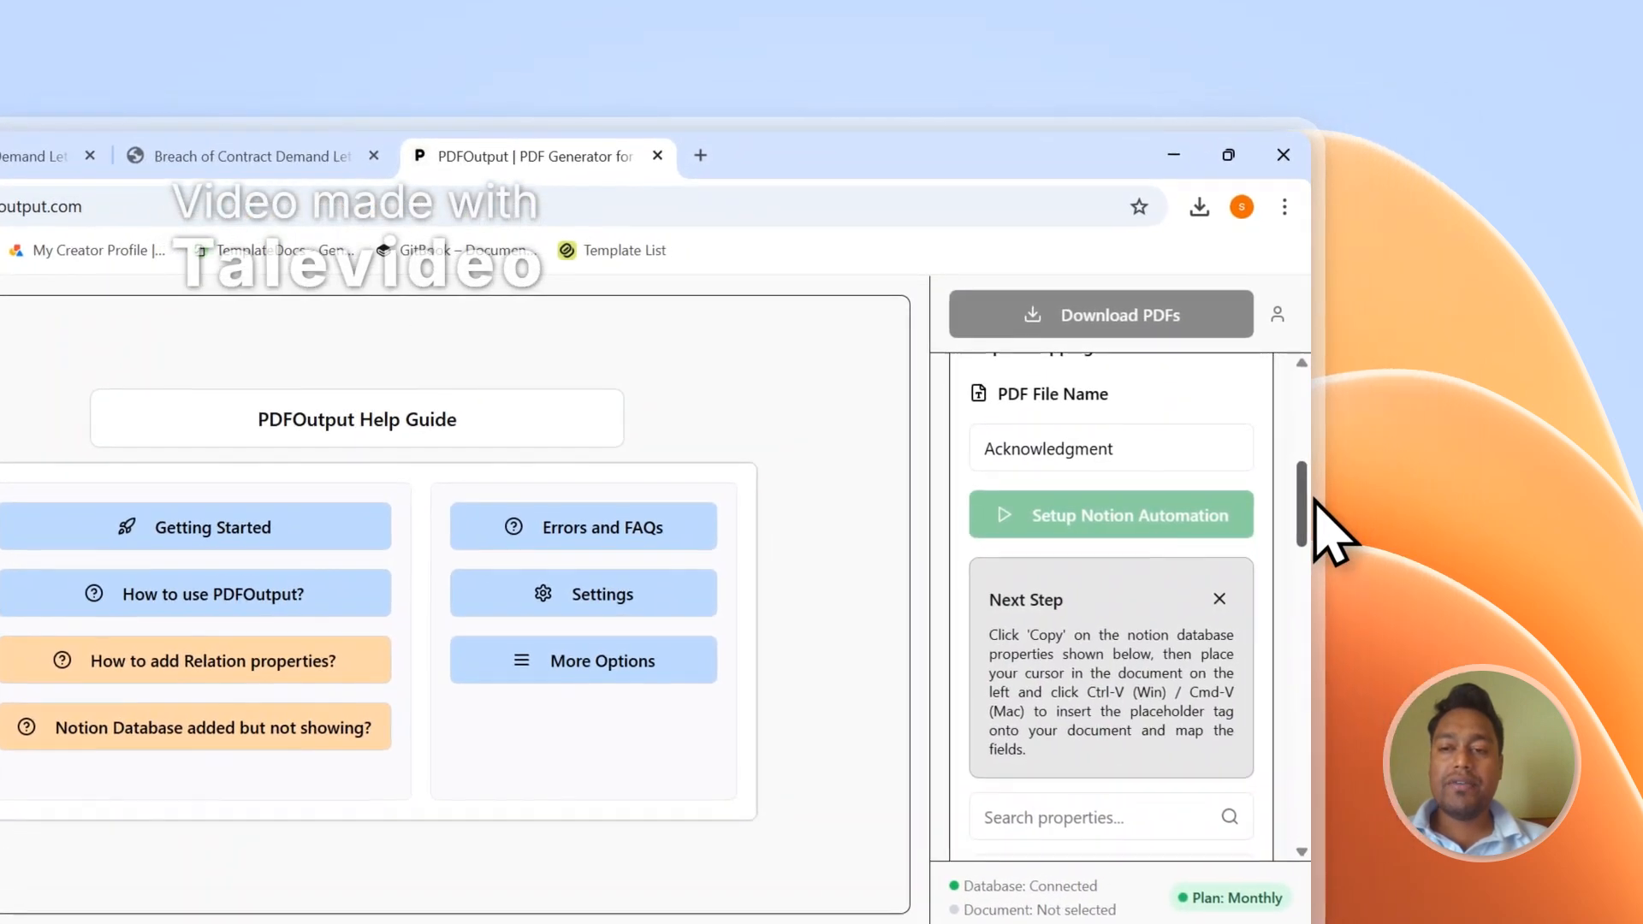
{"action": "left_click_drag", "start_coordinate": [1315, 503], "coordinate": [1292, 575]}
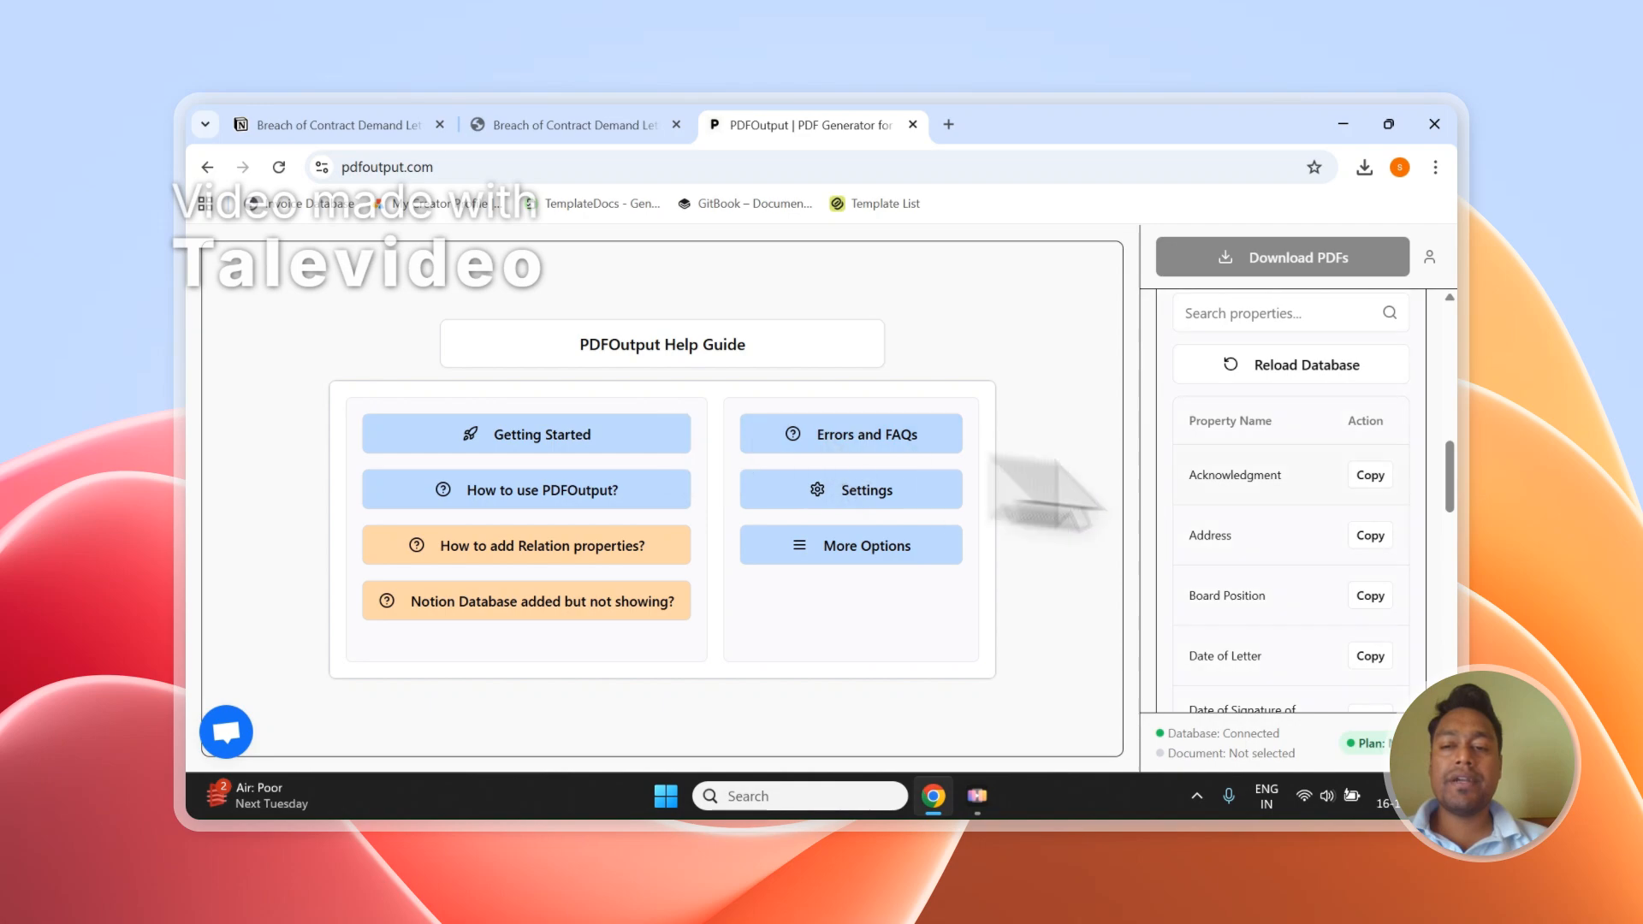
{"action": "scroll", "coordinate": [1302, 479], "scroll_direction": "up", "scroll_amount": 10}
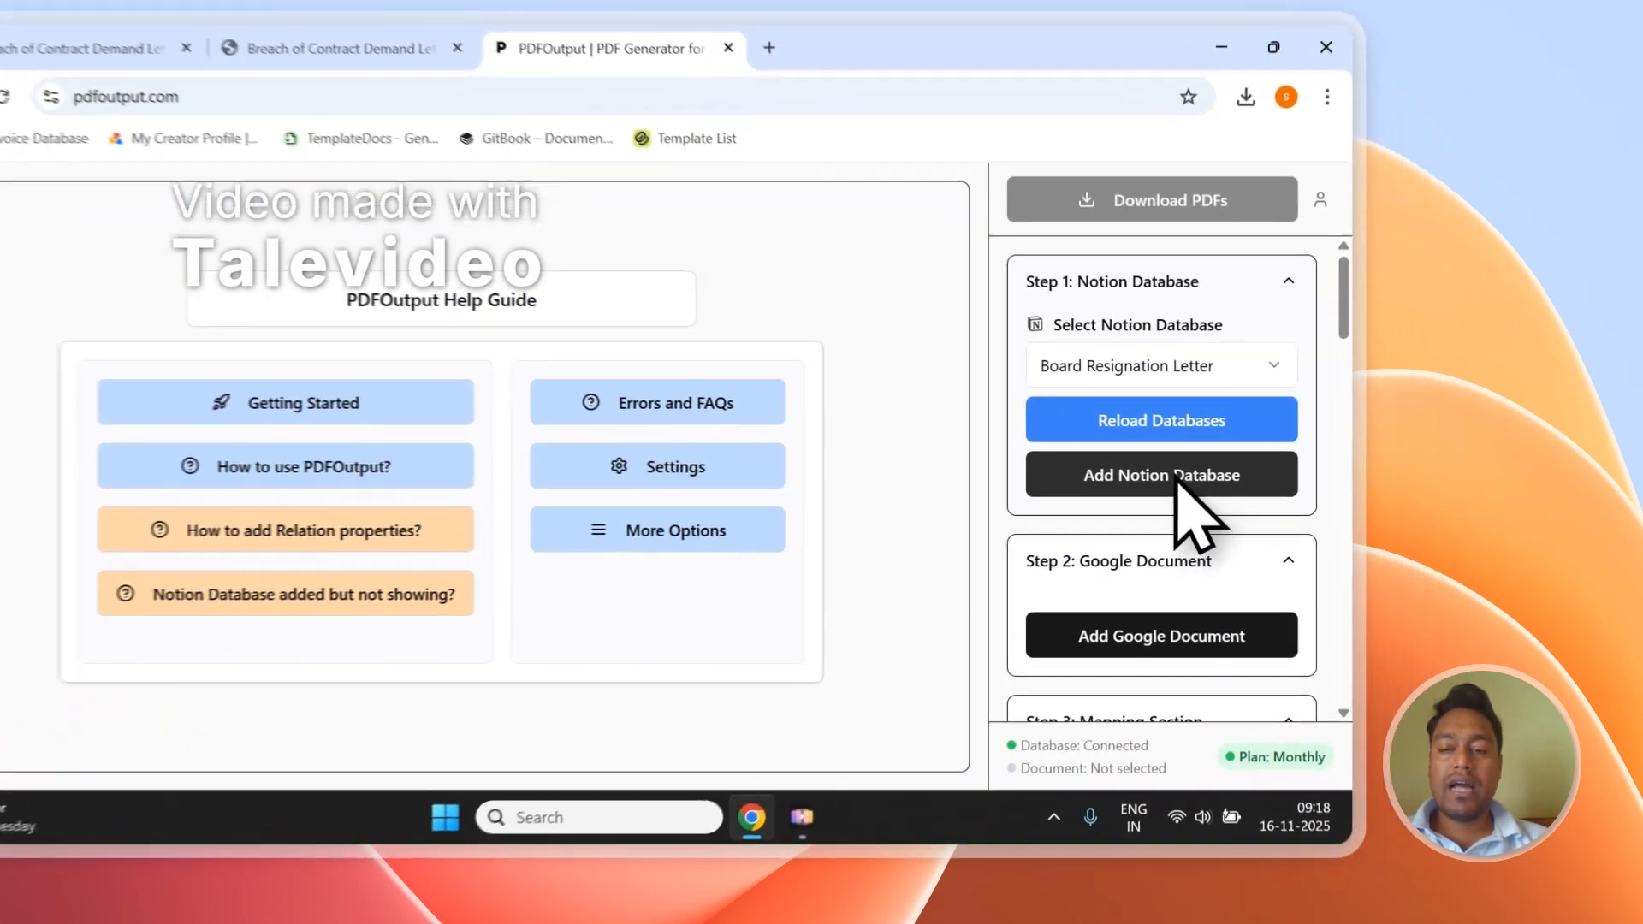
- Start adding a Notion database in PDFOutput, and copy the page title "Breach of Contract Demand Letter Form" from Notion
{"action": "left_click", "coordinate": [1180, 479]}
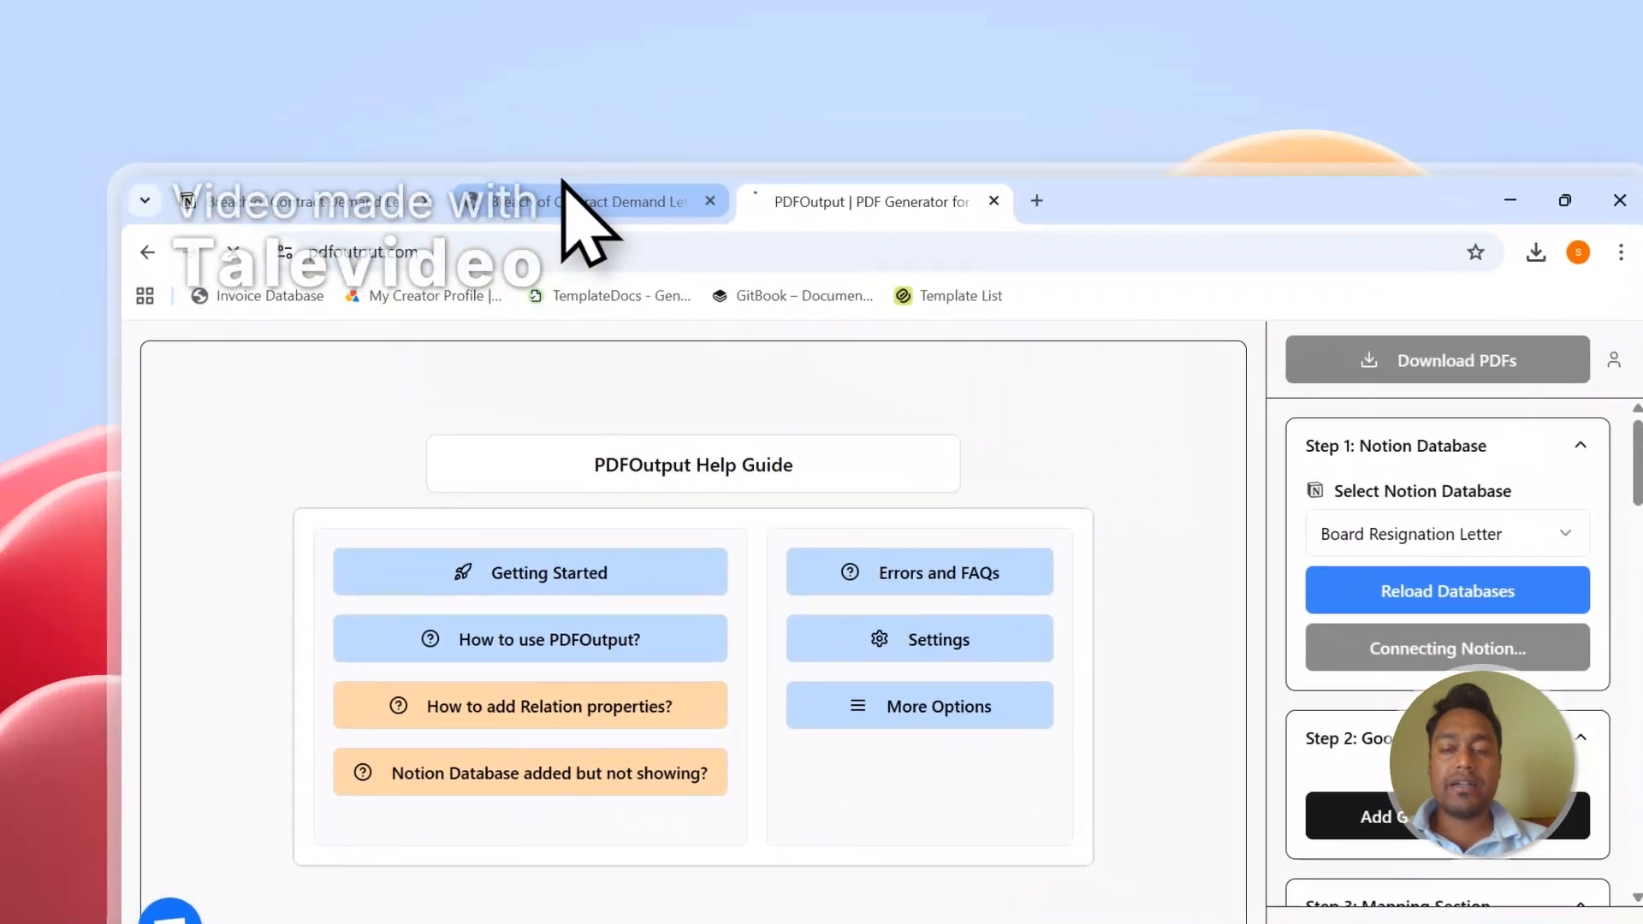
{"action": "left_click", "coordinate": [318, 48]}
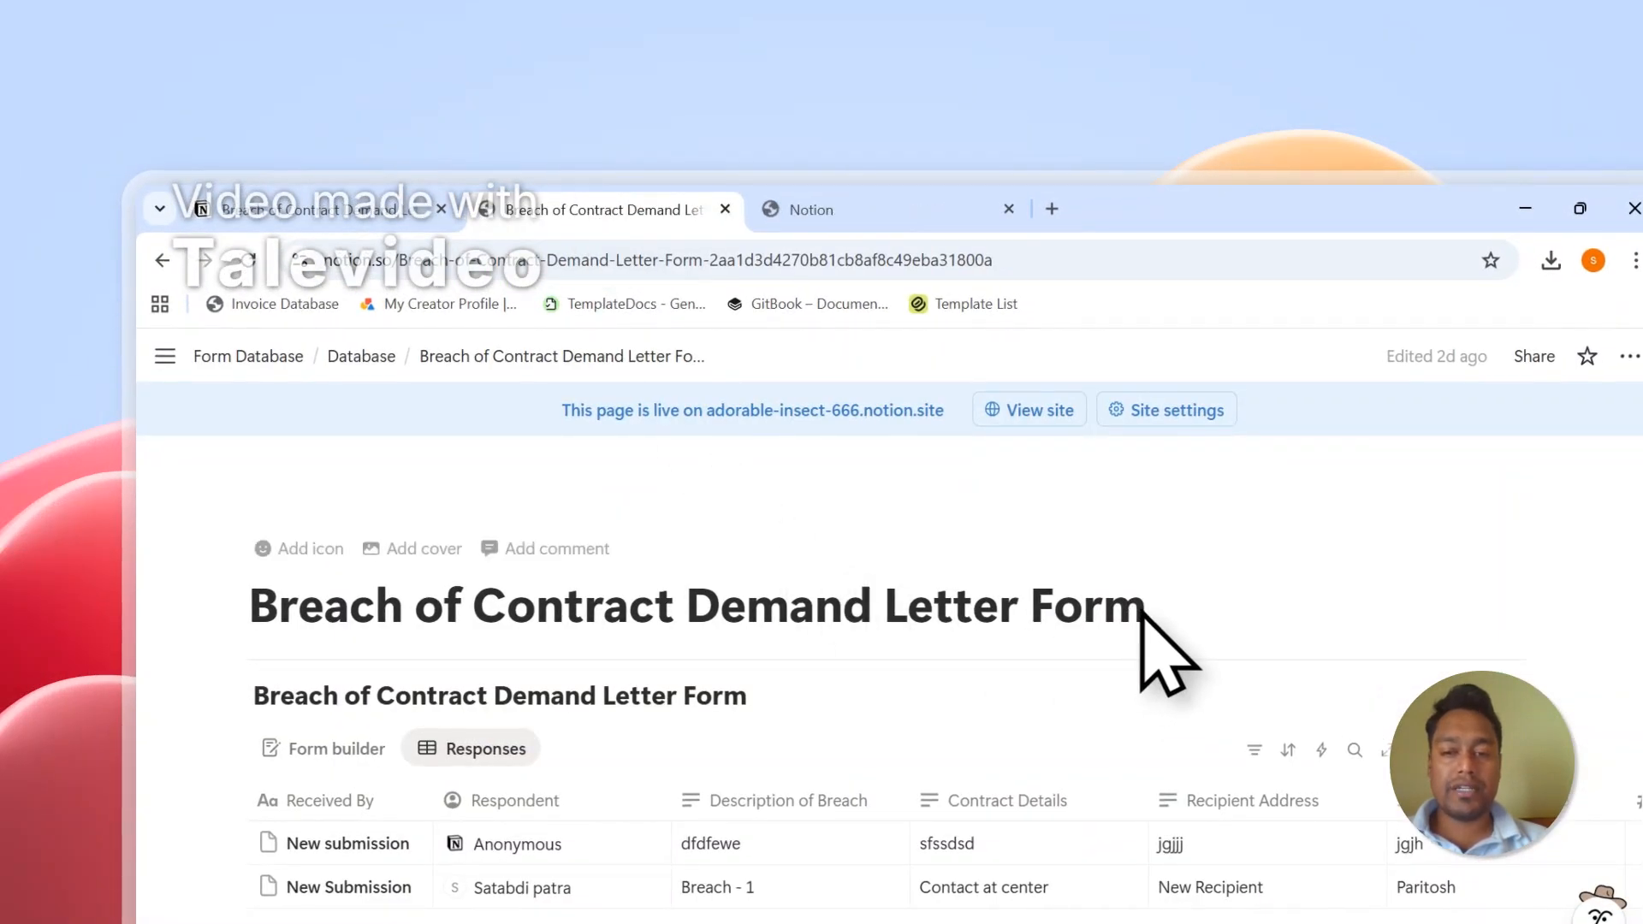
{"action": "left_click_drag", "start_coordinate": [1144, 610], "coordinate": [445, 610]}
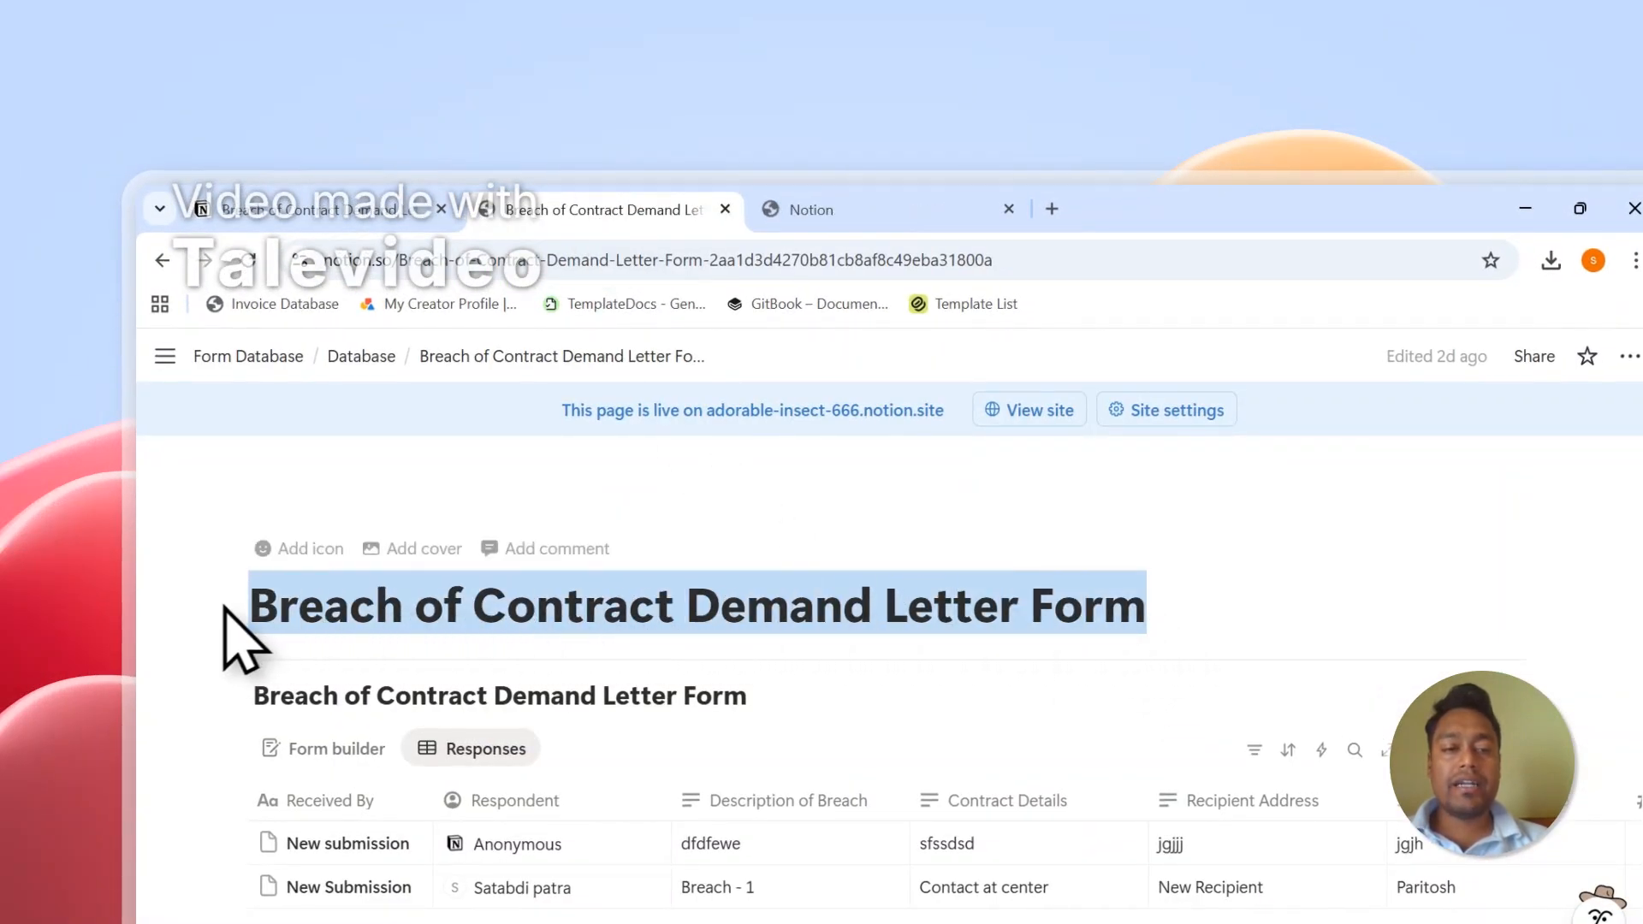
{"action": "right_click", "coordinate": [336, 610]}
{"action": "left_click", "coordinate": [391, 537]}
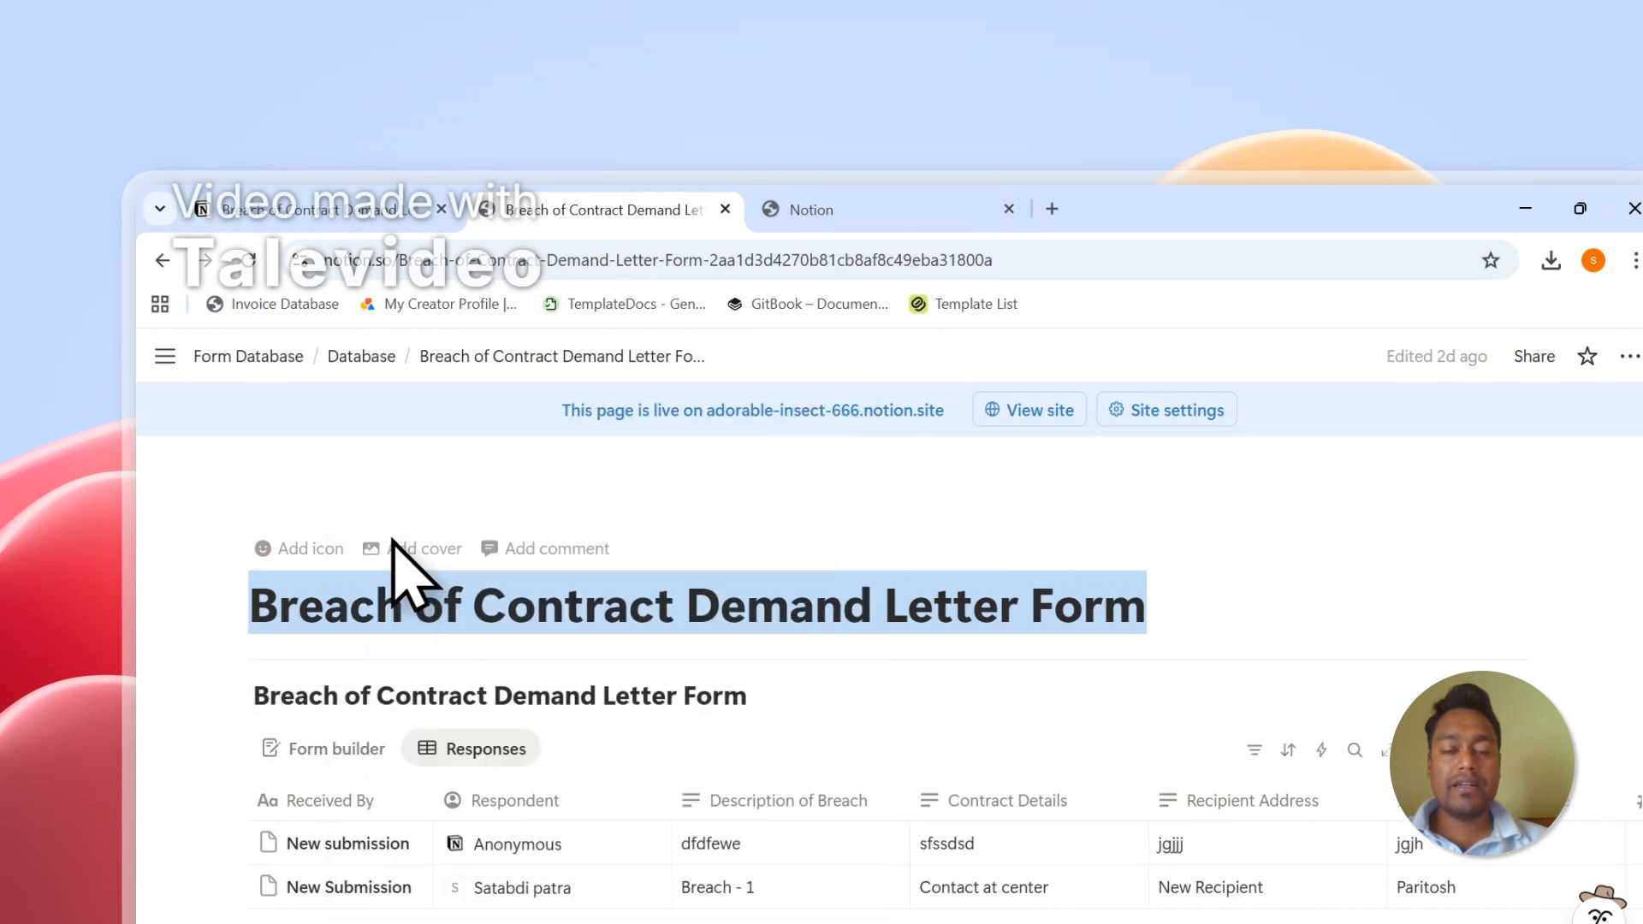
- Continue the Notion connection request and choose to select pages to share with PDFOutput
{"action": "left_click", "coordinate": [805, 206]}
{"action": "left_click", "coordinate": [1020, 862]}
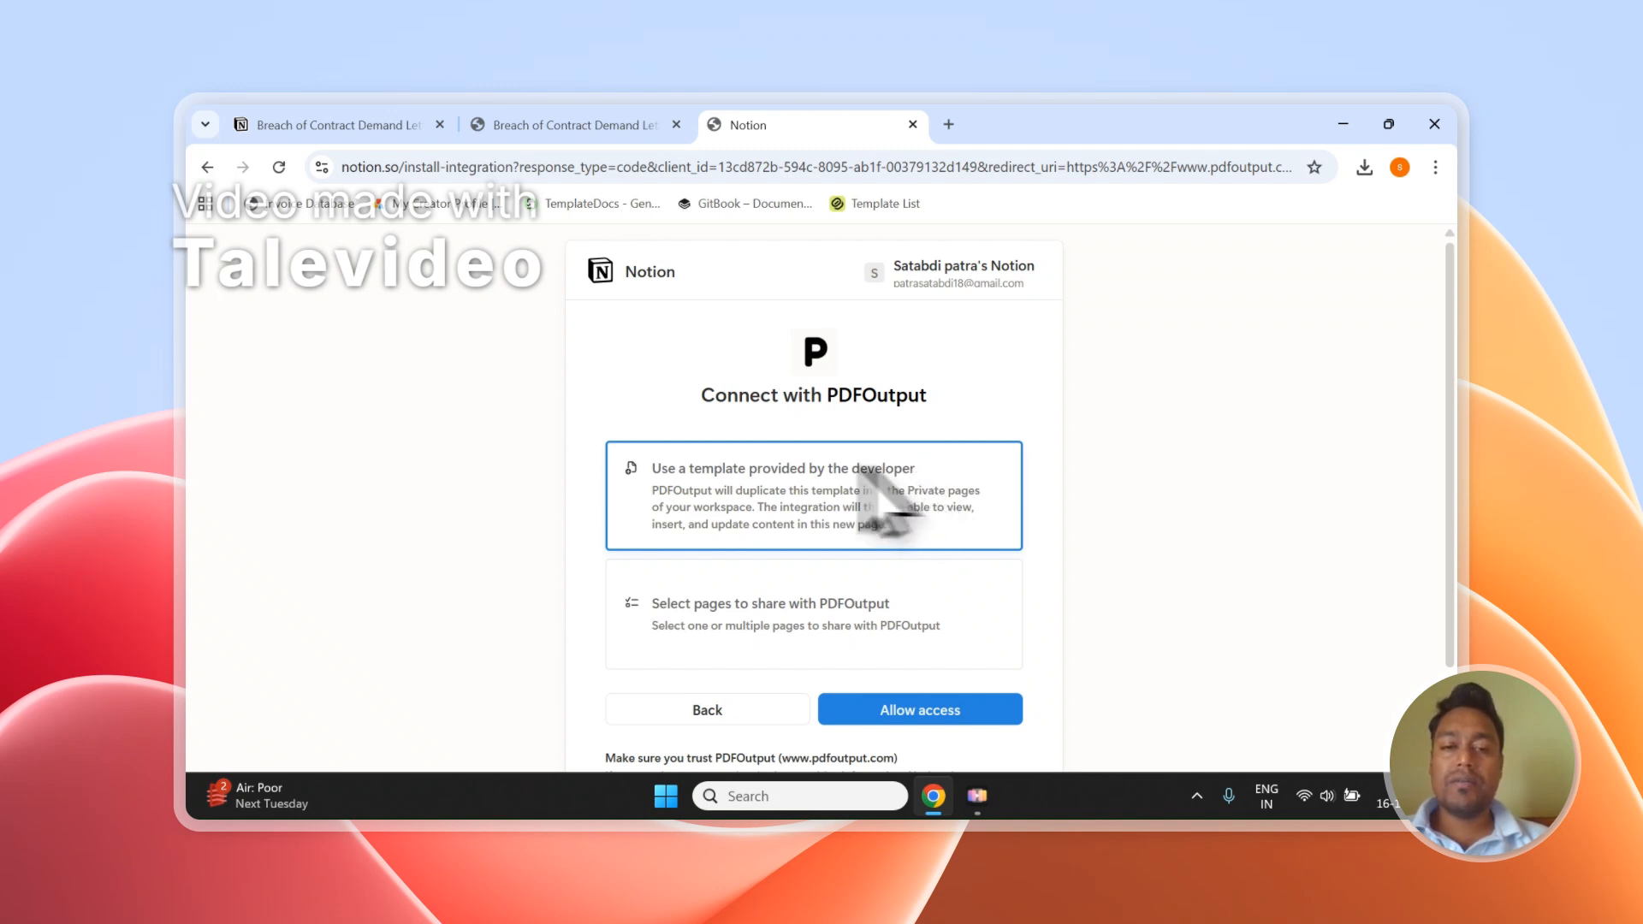
{"action": "left_click", "coordinate": [652, 590]}
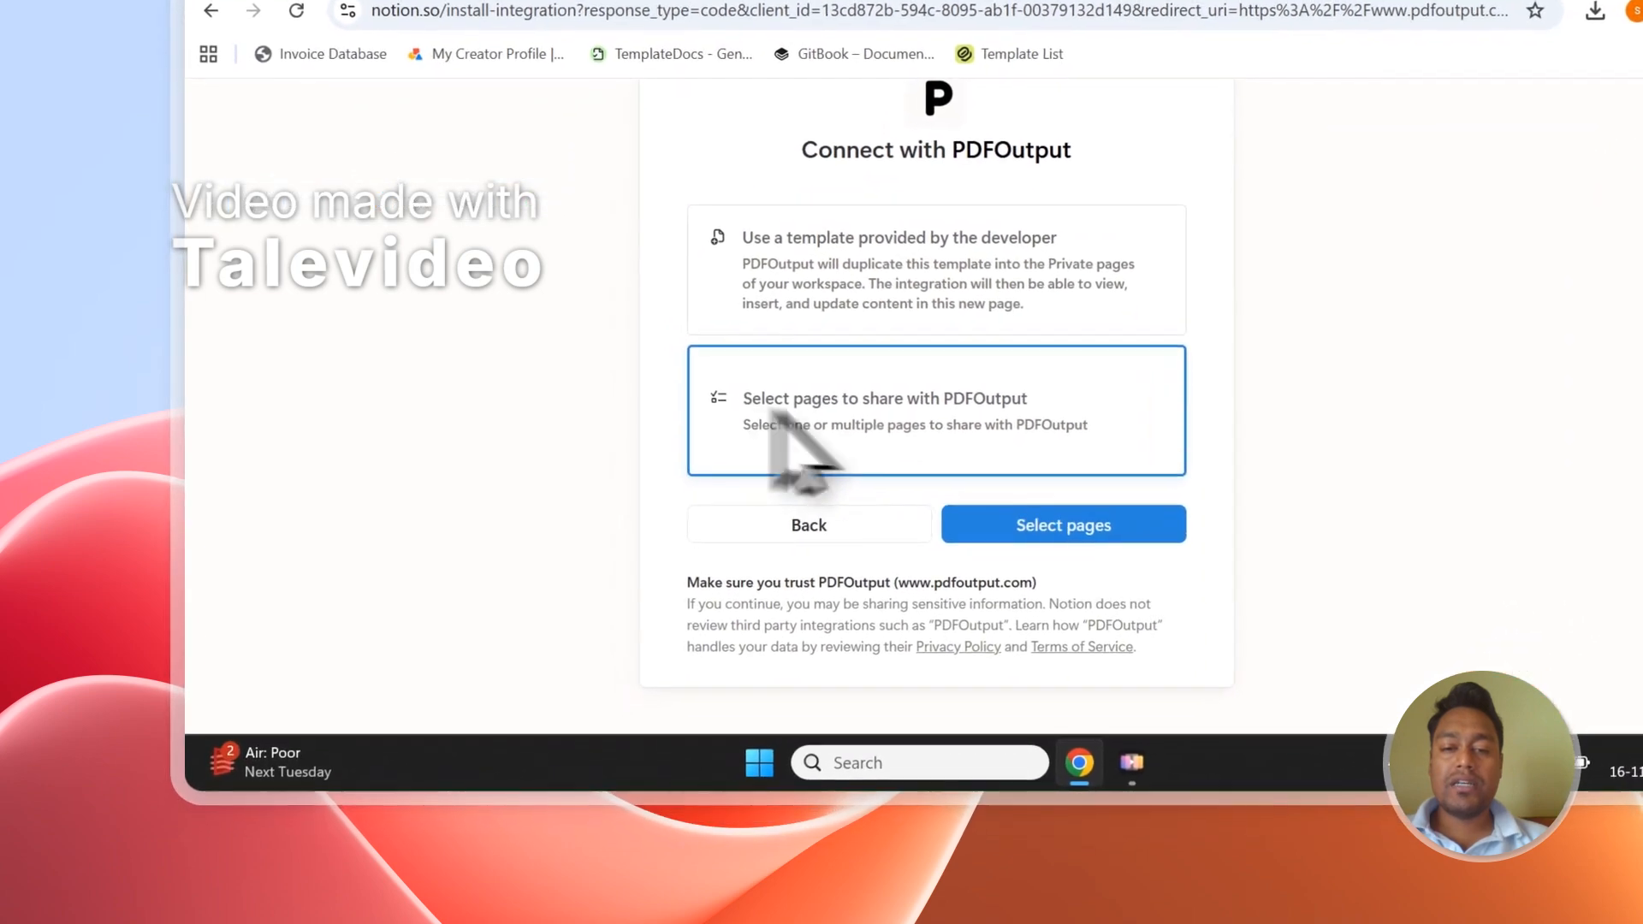
{"action": "left_click", "coordinate": [1066, 526]}
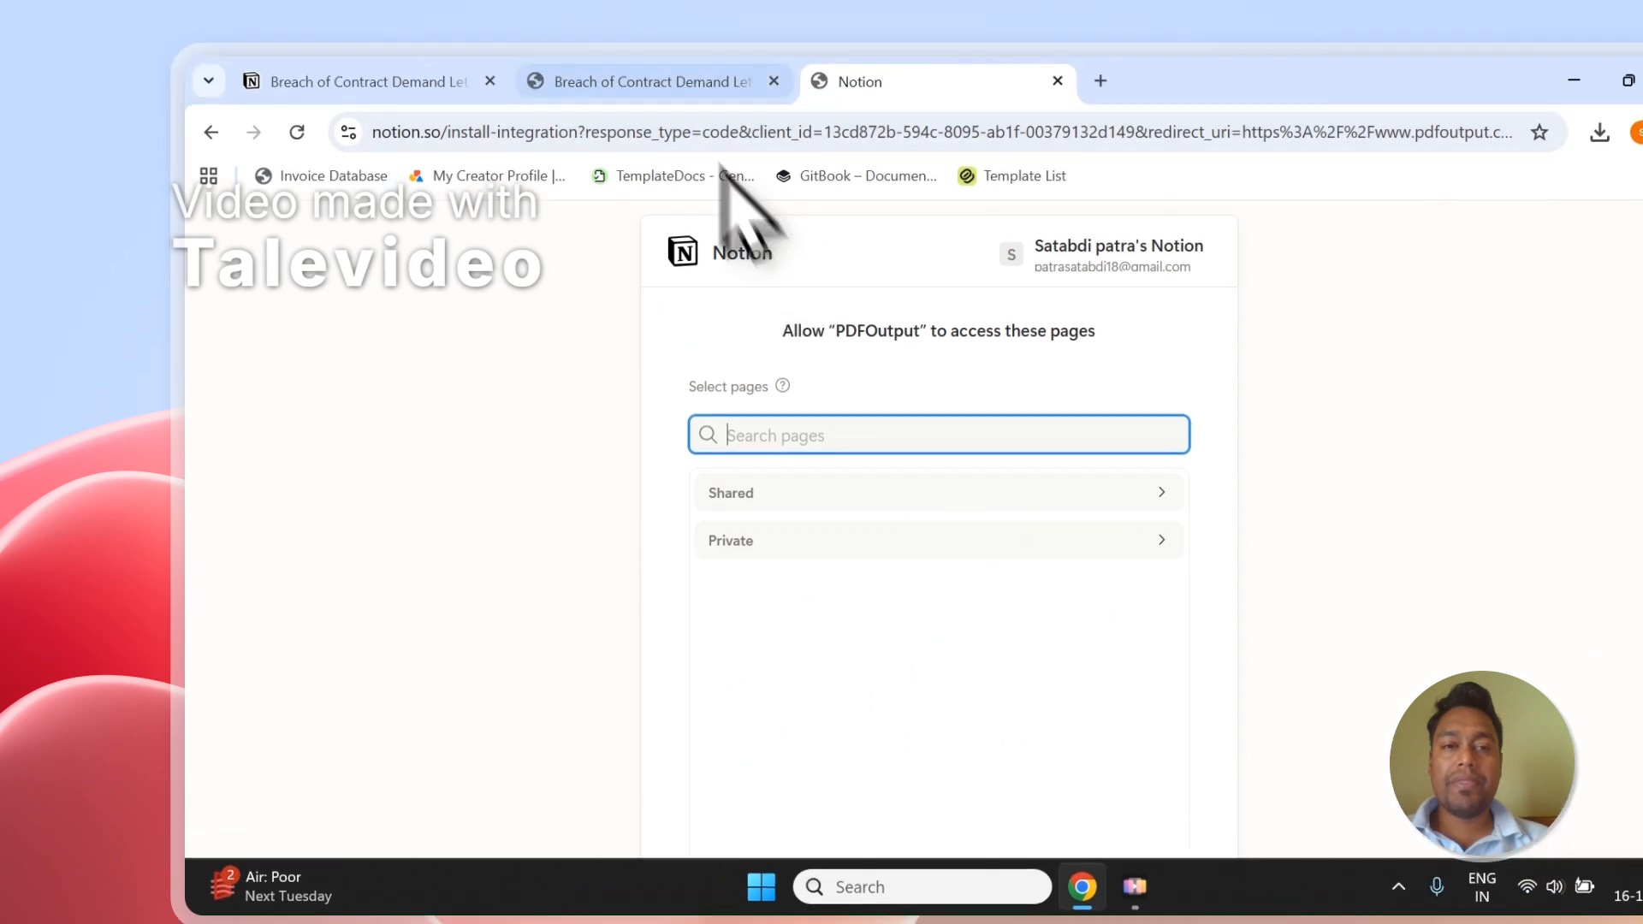
- Search the shareable pages for "Breach of Contract Demand Letter Form" and add the page located under Form Database / Database
{"action": "left_click", "coordinate": [651, 77]}
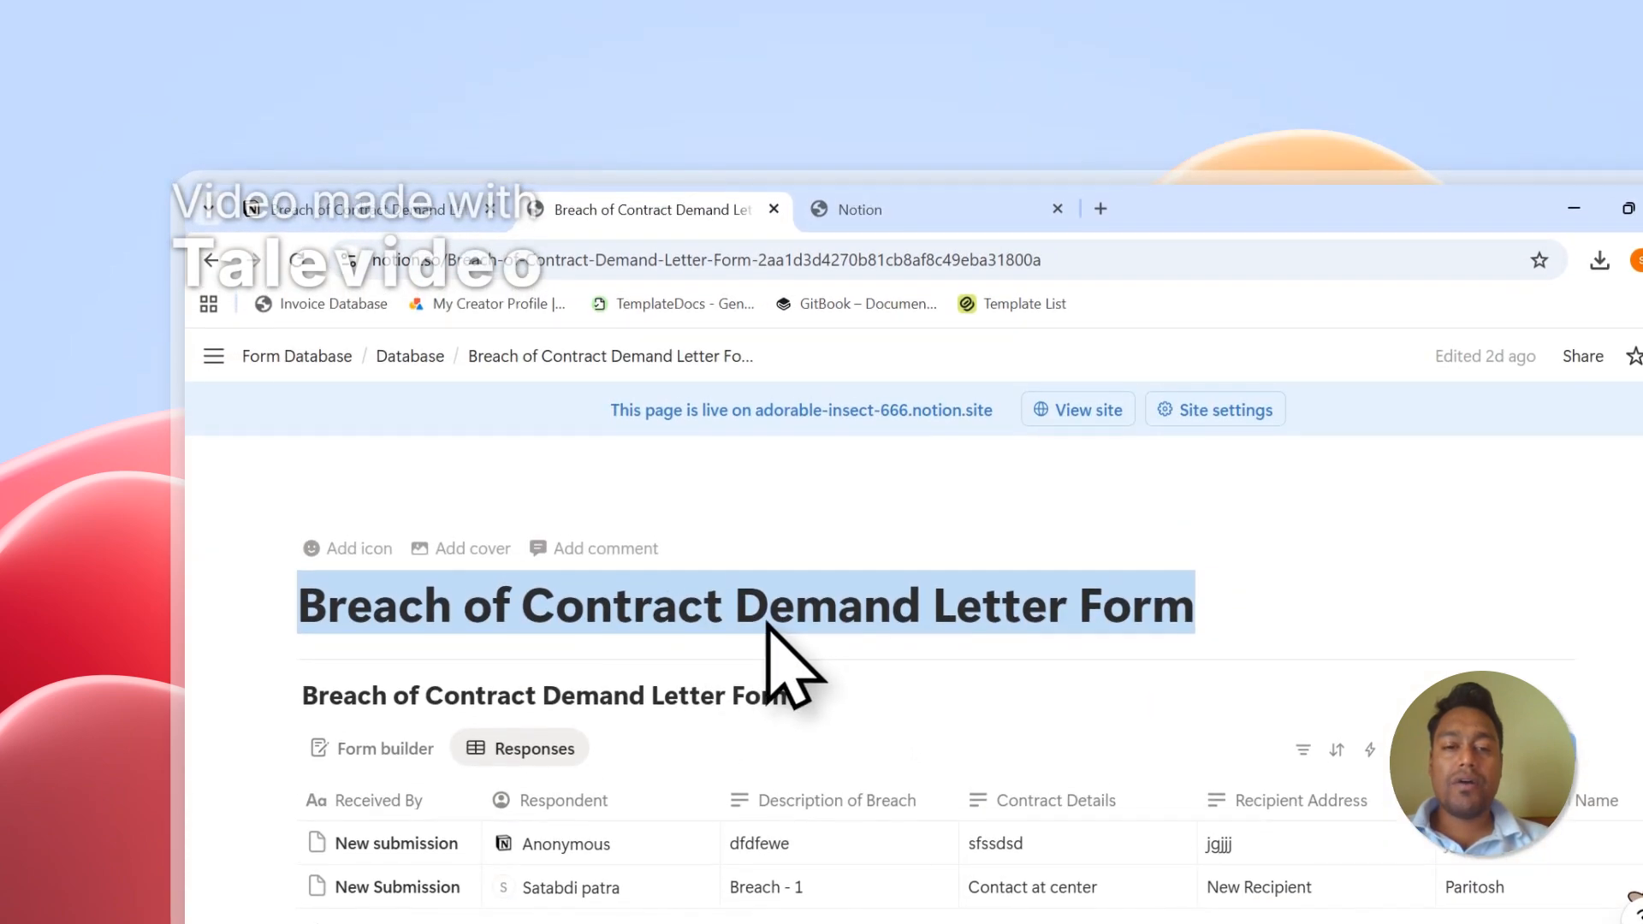
{"action": "left_click", "coordinate": [851, 210]}
{"action": "right_click", "coordinate": [815, 565]}
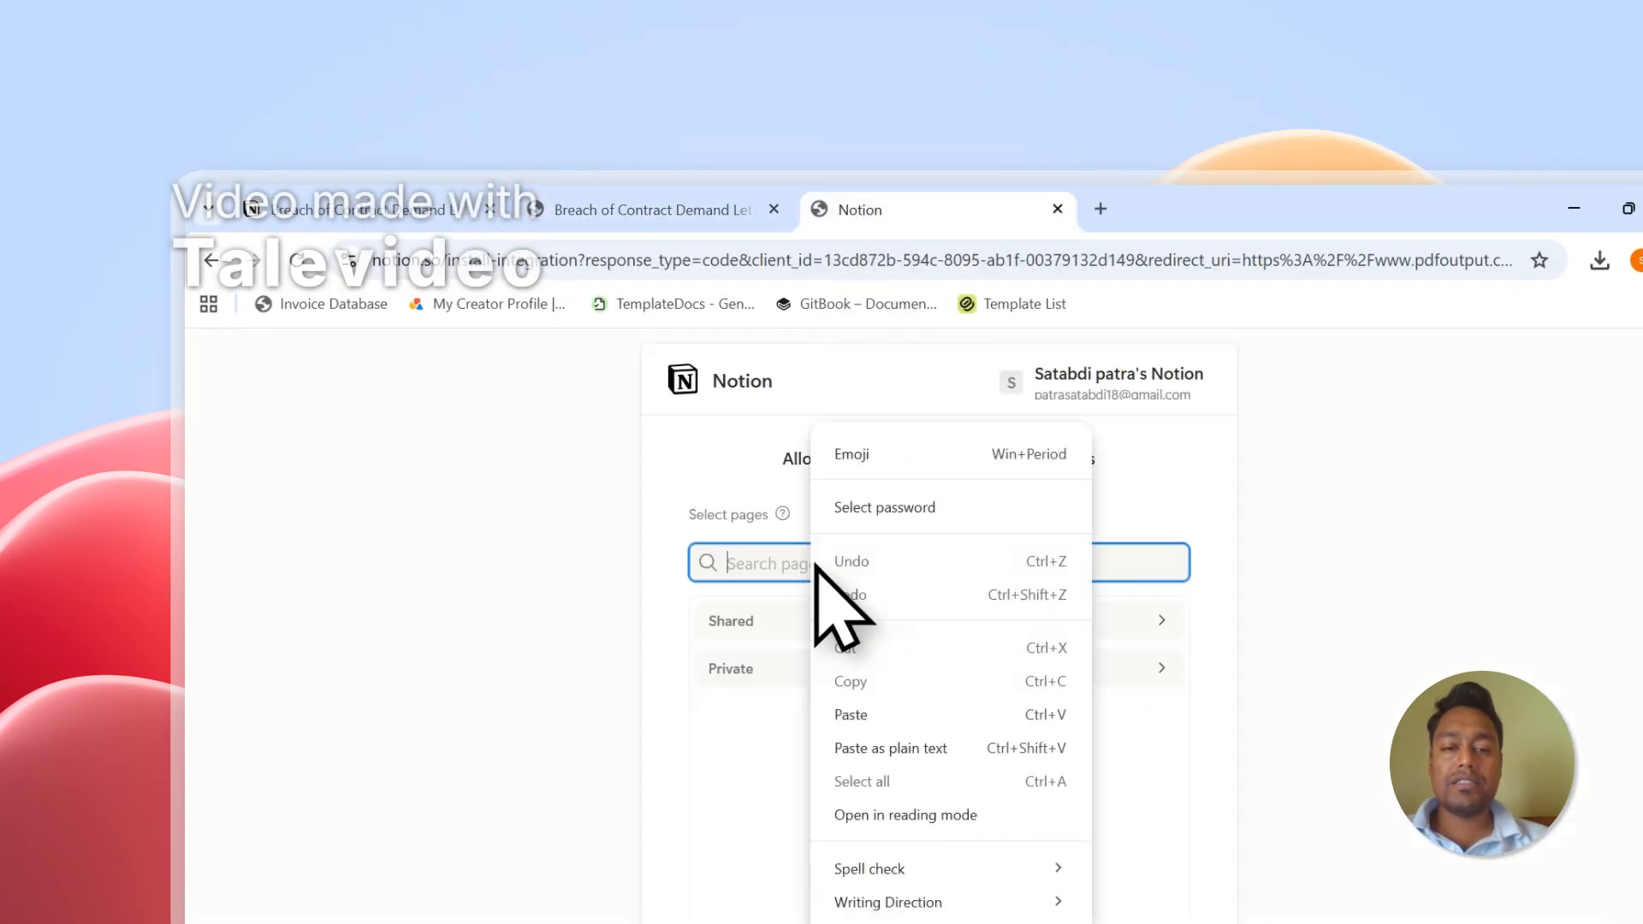
{"action": "left_click", "coordinate": [847, 711]}
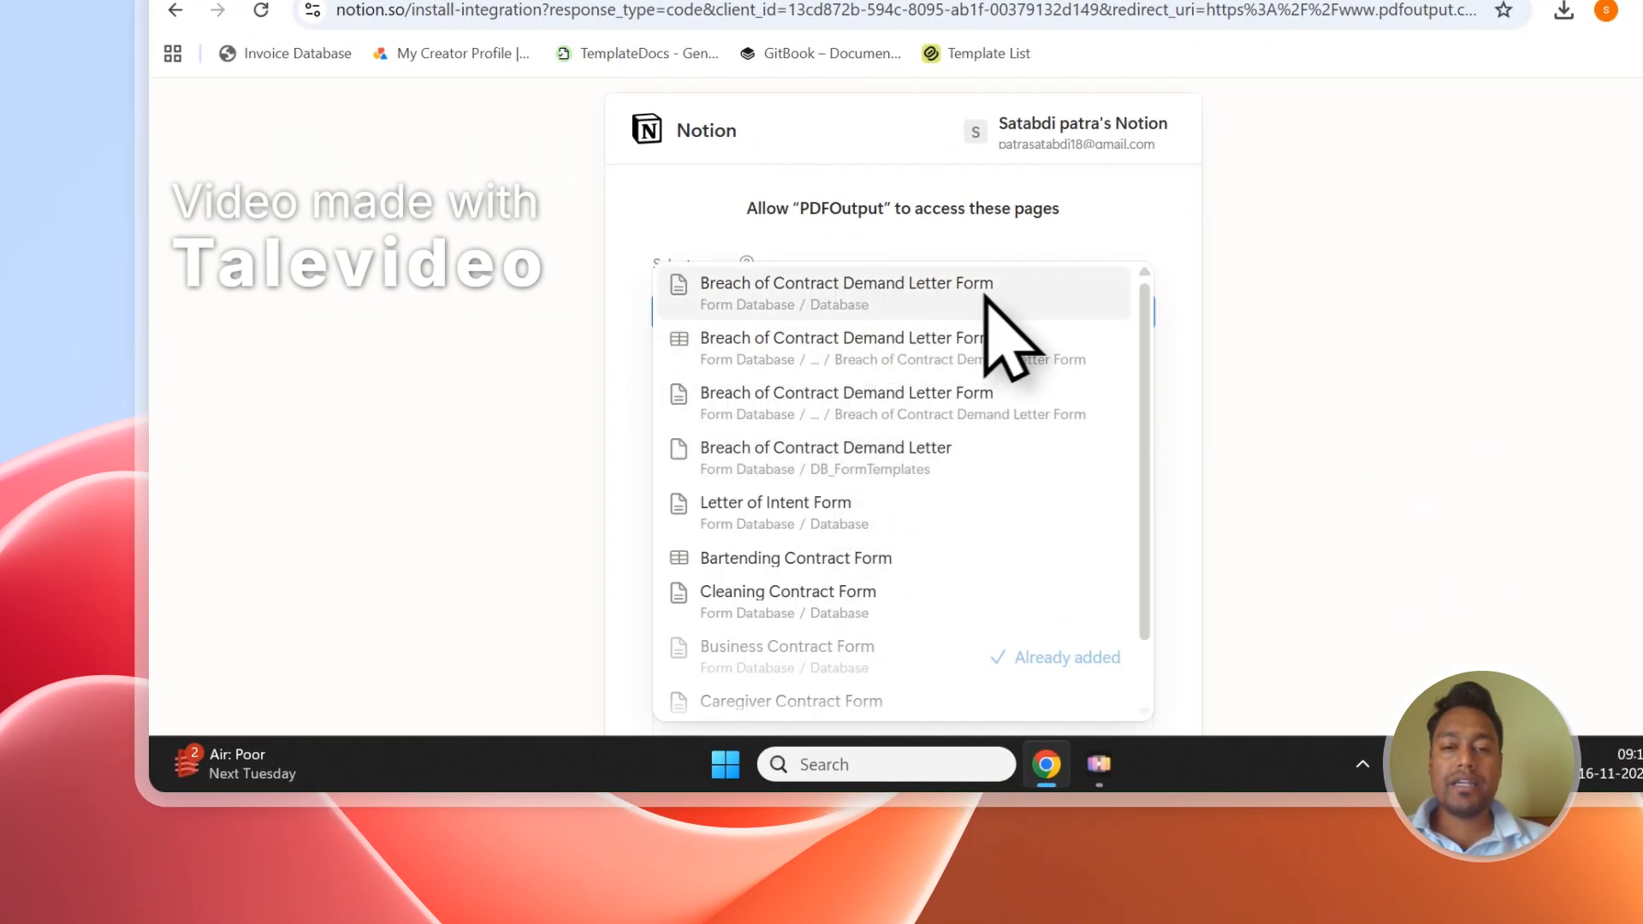
{"action": "left_click", "coordinate": [988, 296]}
{"action": "left_click", "coordinate": [1020, 240]}
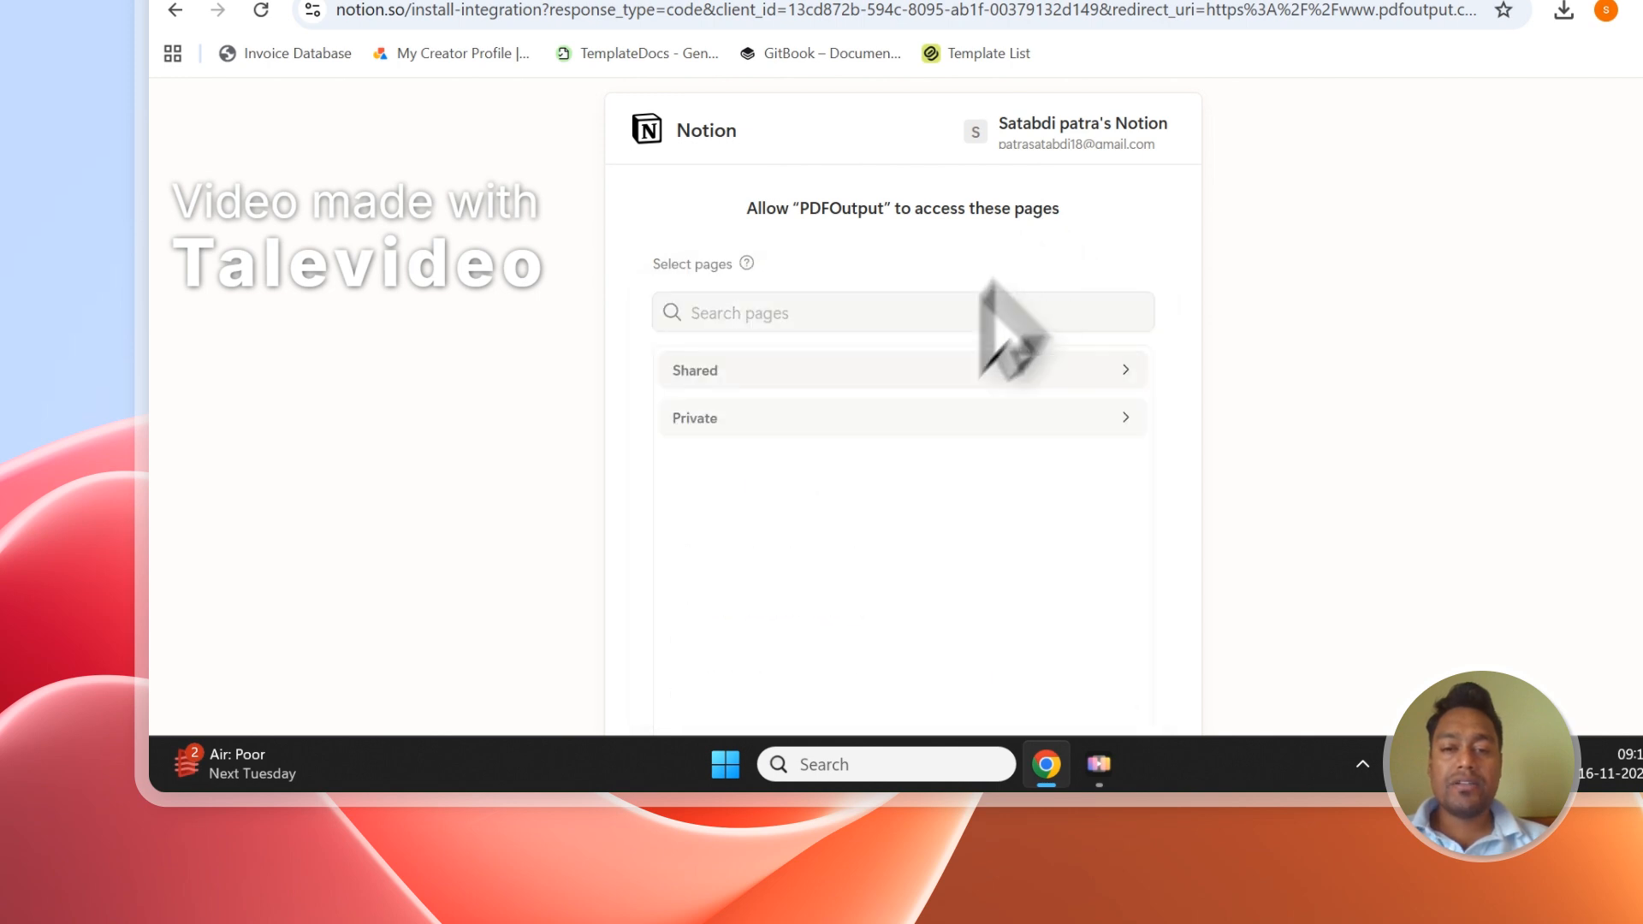
- Review the manually selected and top-level private pages in the PDFOutput access list, comparing them with the Notion form page
{"action": "left_click", "coordinate": [845, 417]}
{"action": "scroll", "coordinate": [845, 418], "scroll_direction": "down", "scroll_amount": 1}
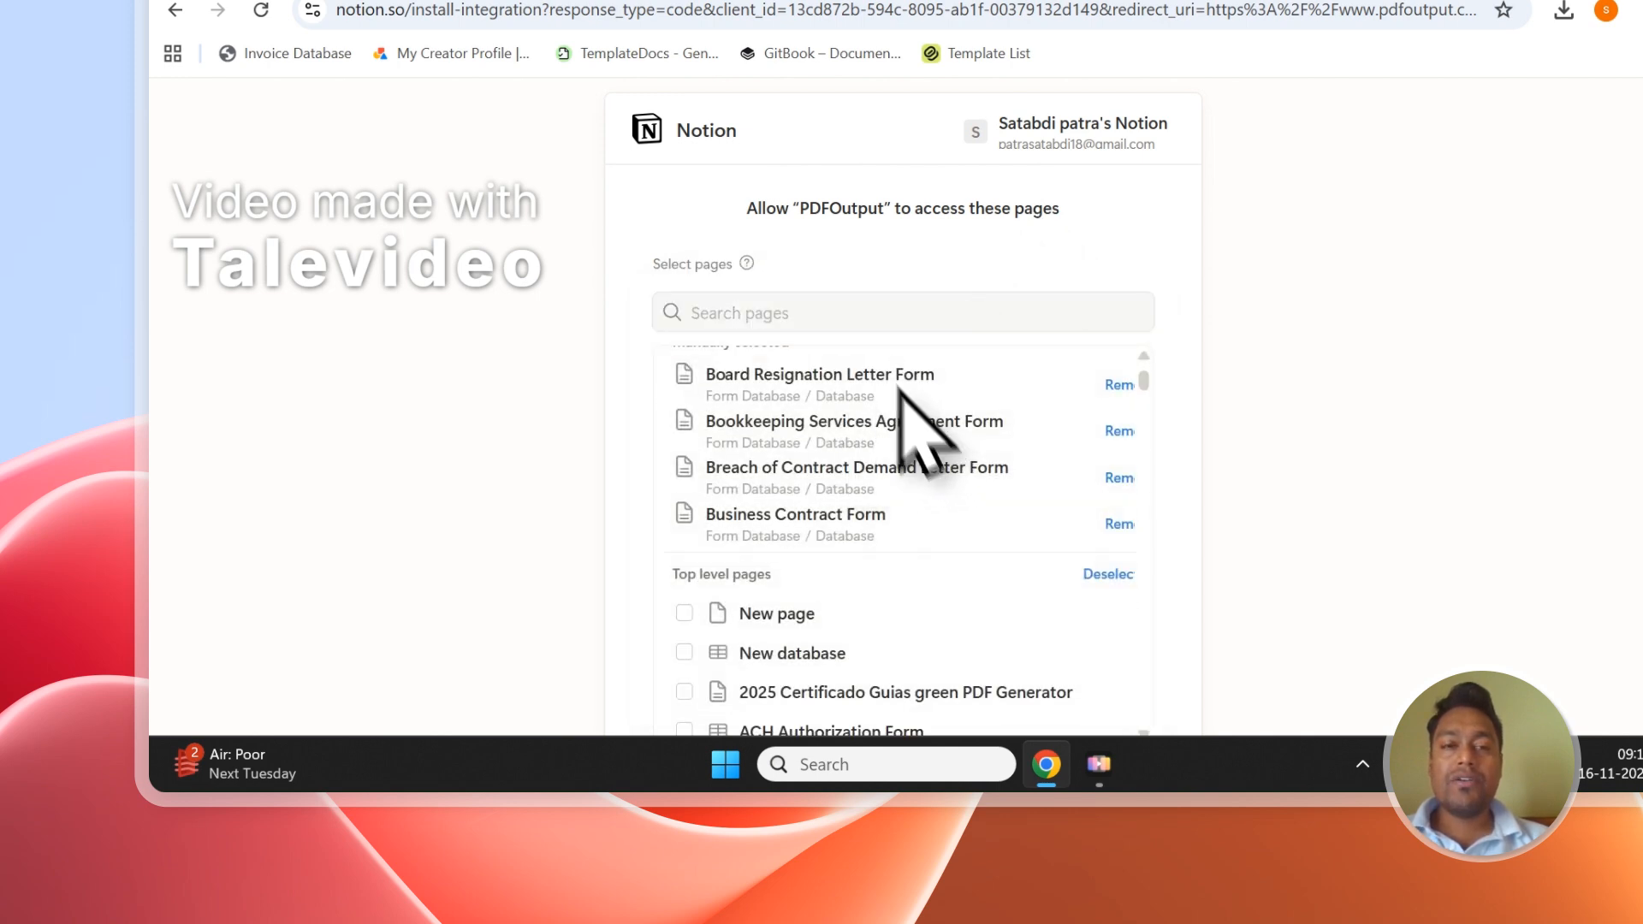
{"action": "left_click", "coordinate": [682, 154]}
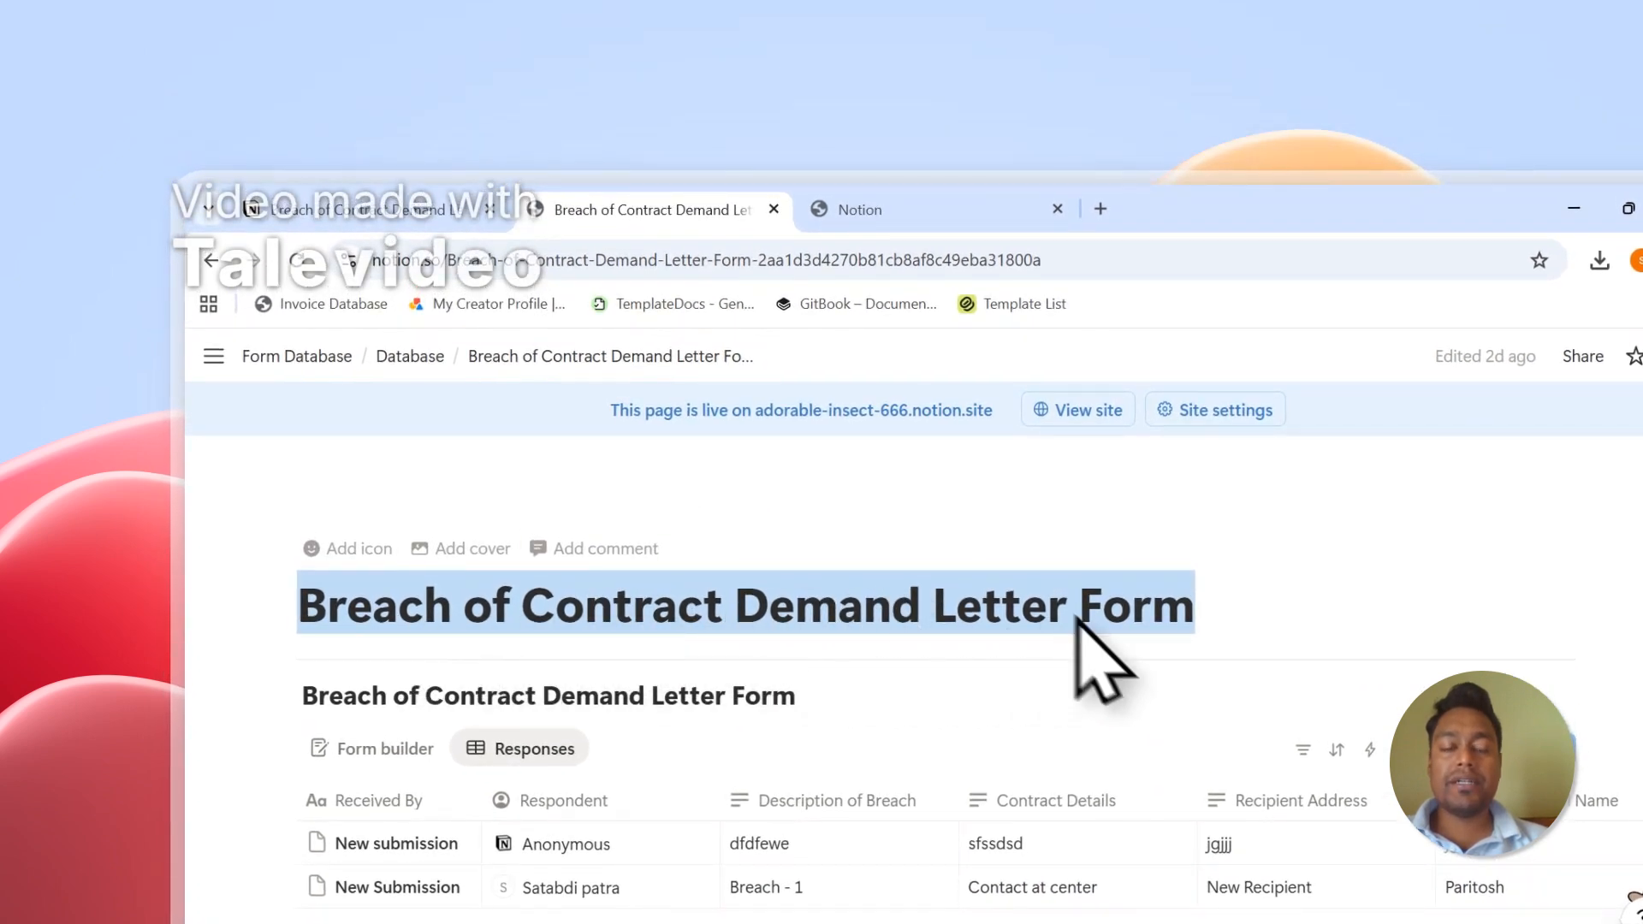
{"action": "left_click", "coordinate": [854, 202]}
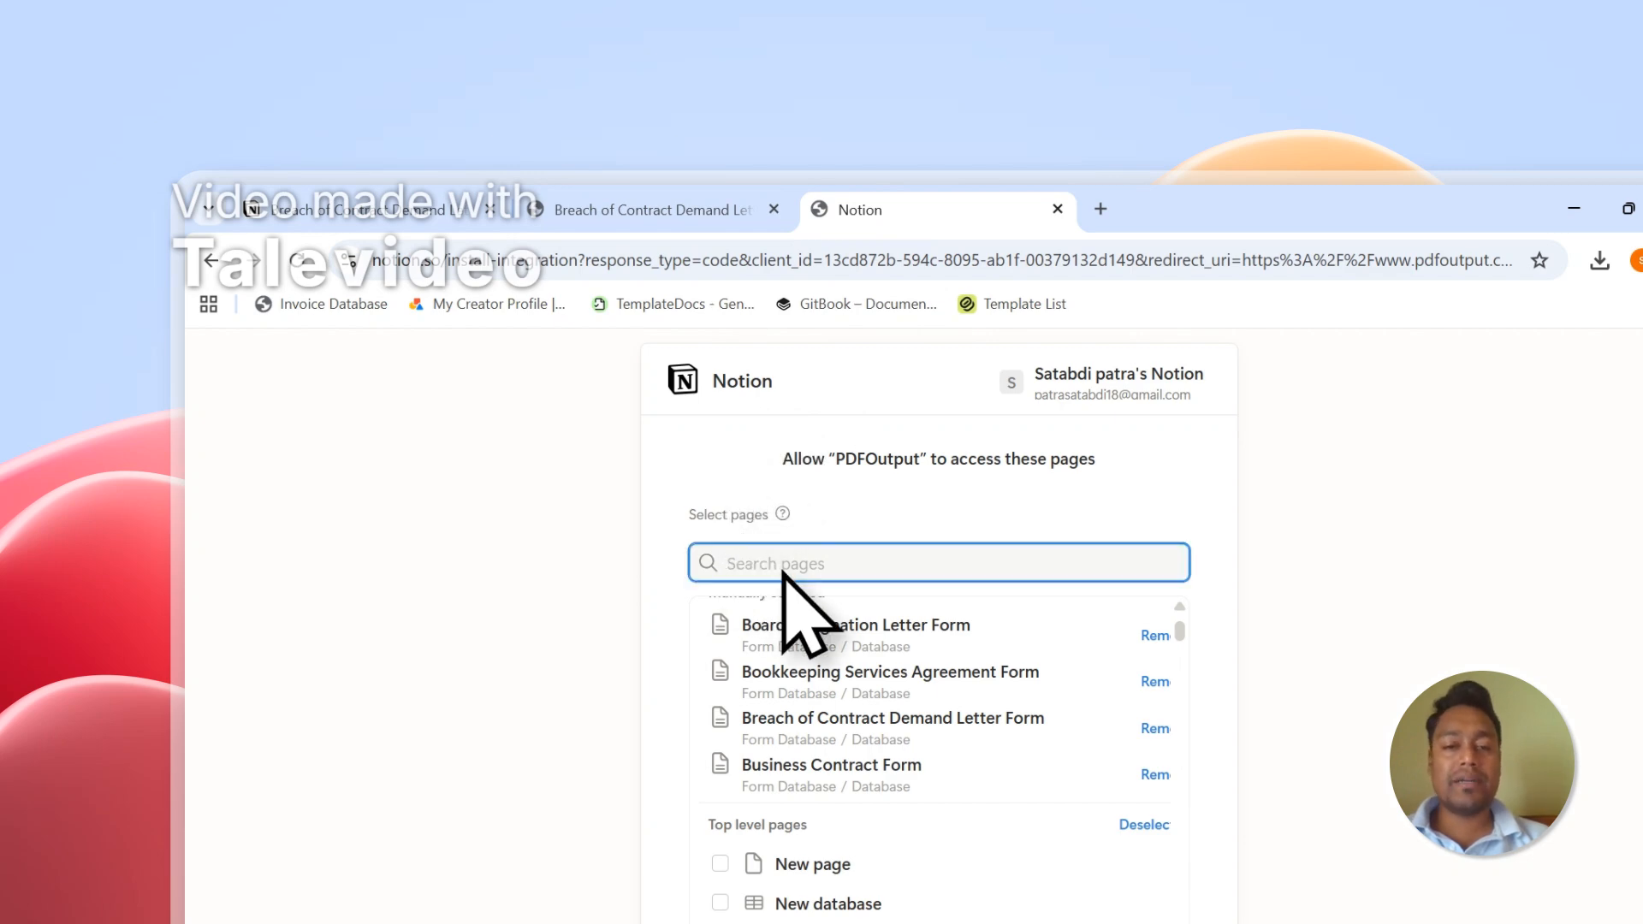
{"action": "scroll", "coordinate": [698, 480], "scroll_direction": "down", "scroll_amount": 5}
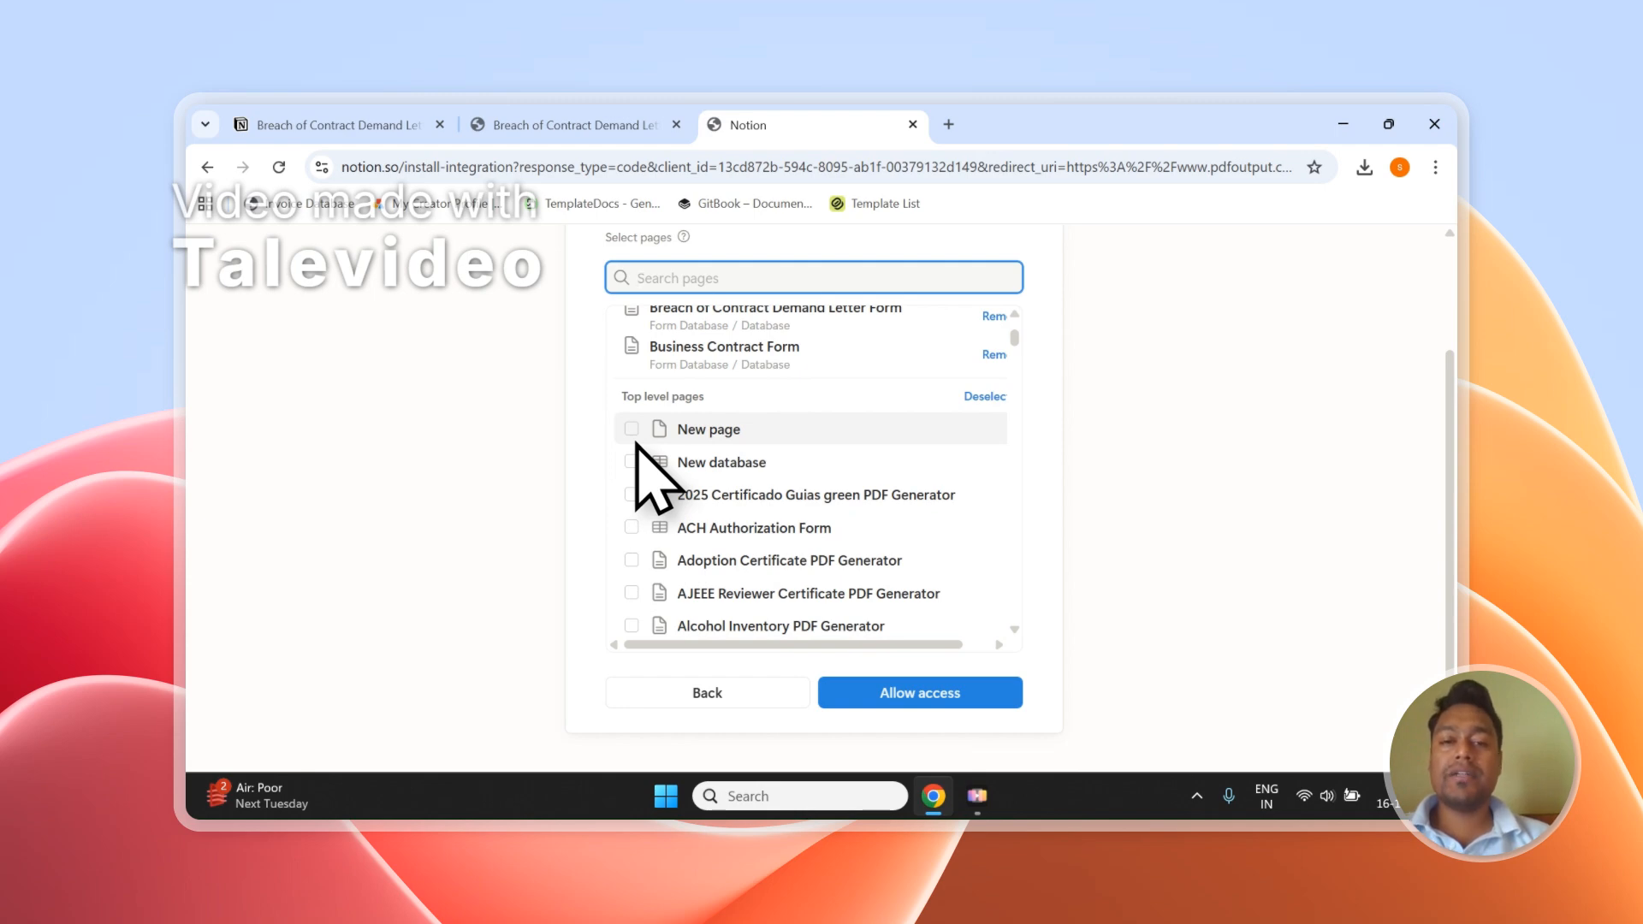
{"action": "scroll", "coordinate": [753, 480], "scroll_direction": "down", "scroll_amount": 6}
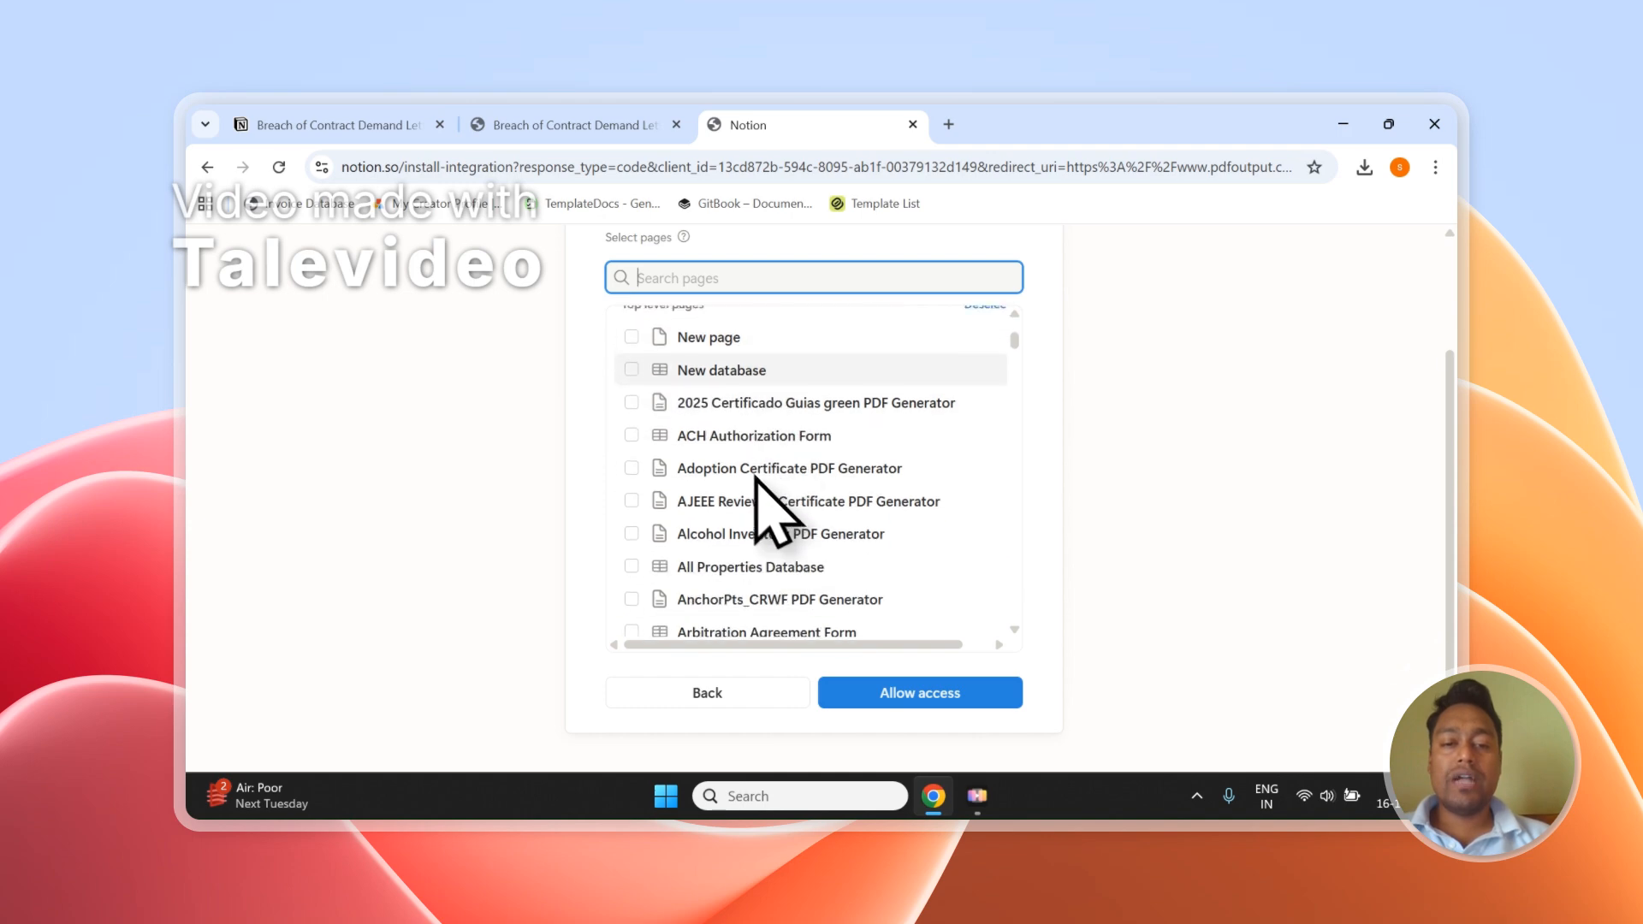
{"action": "scroll", "coordinate": [736, 479], "scroll_direction": "up", "scroll_amount": 10}
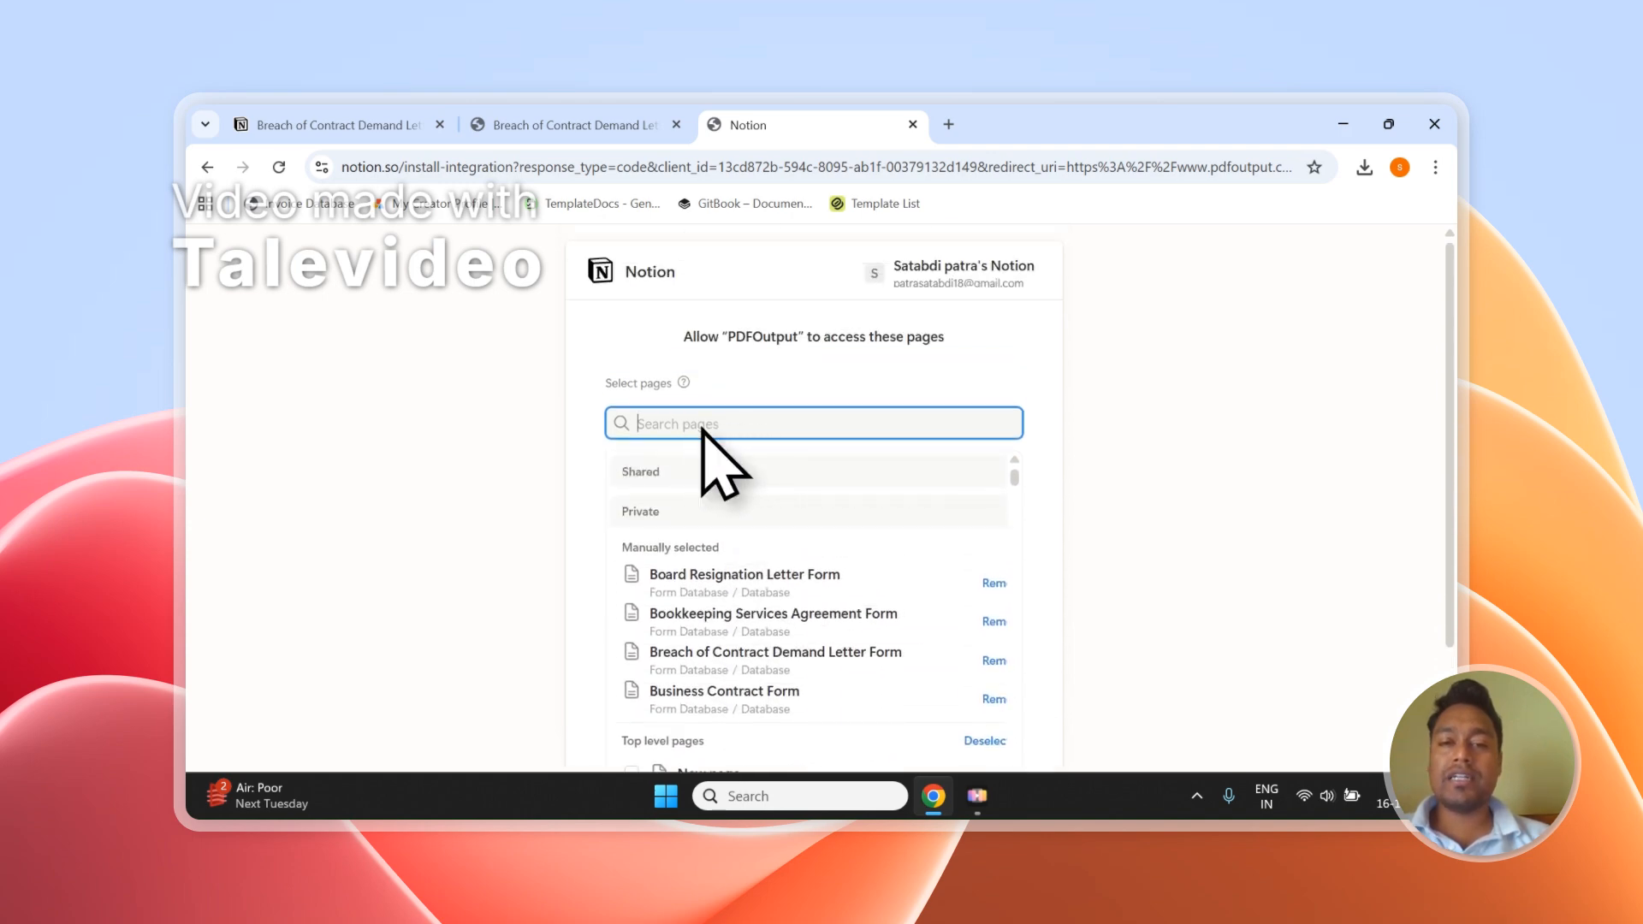
- Compare the pages selected for PDFOutput access with the Breach of Contract Demand Letter Form page and its responses in Notion
{"action": "left_click", "coordinate": [576, 125]}
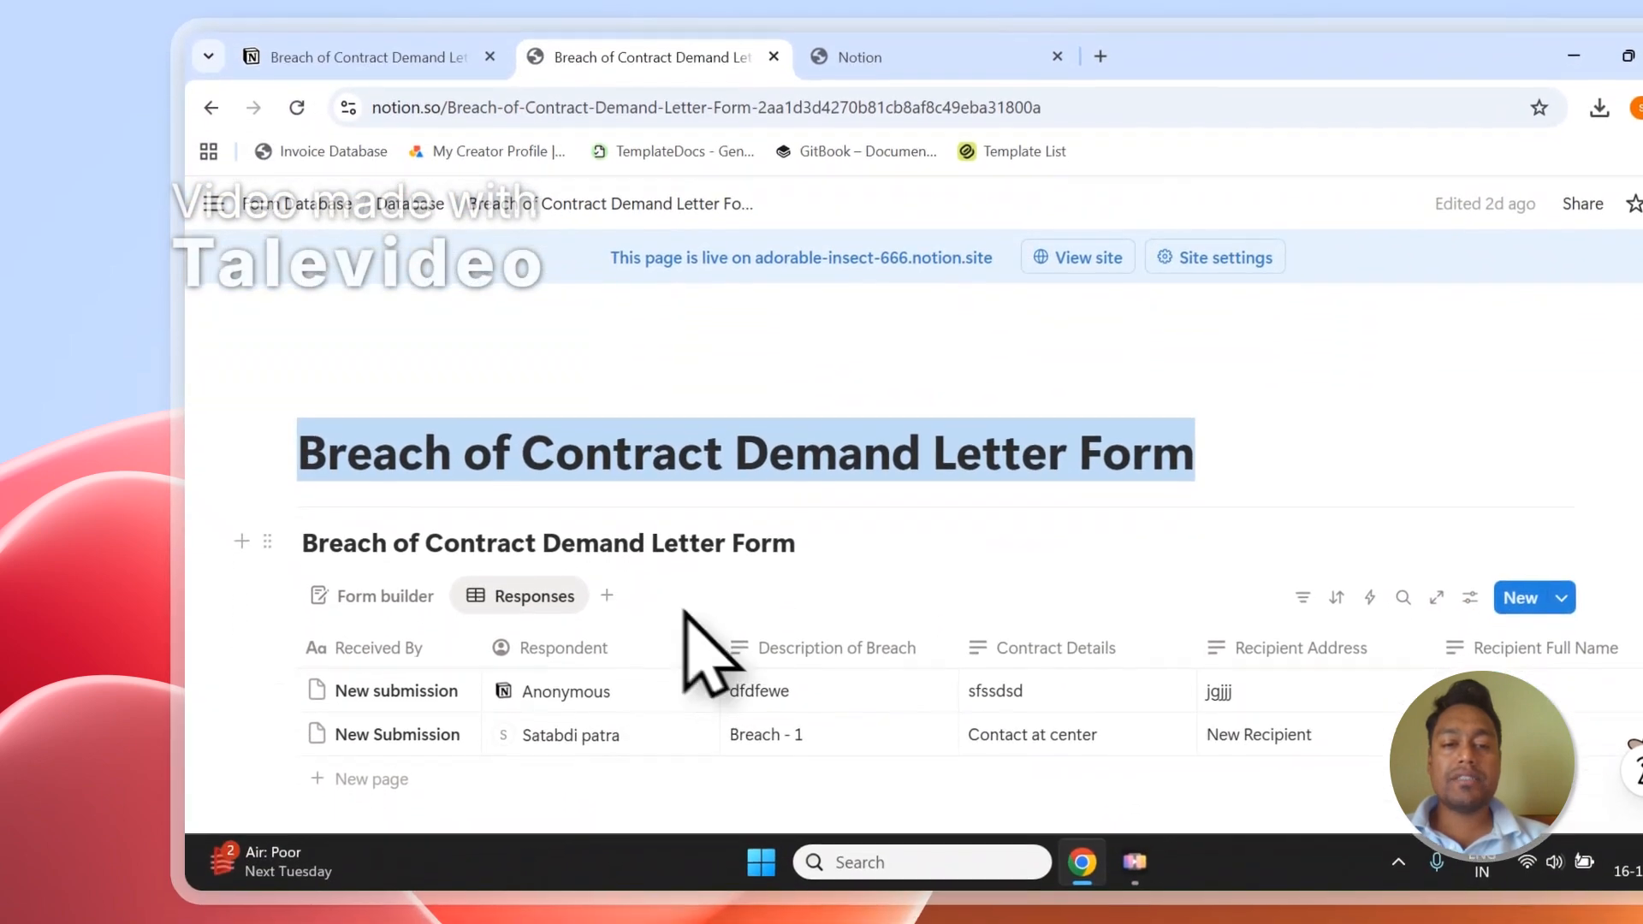
{"action": "left_click", "coordinate": [750, 453]}
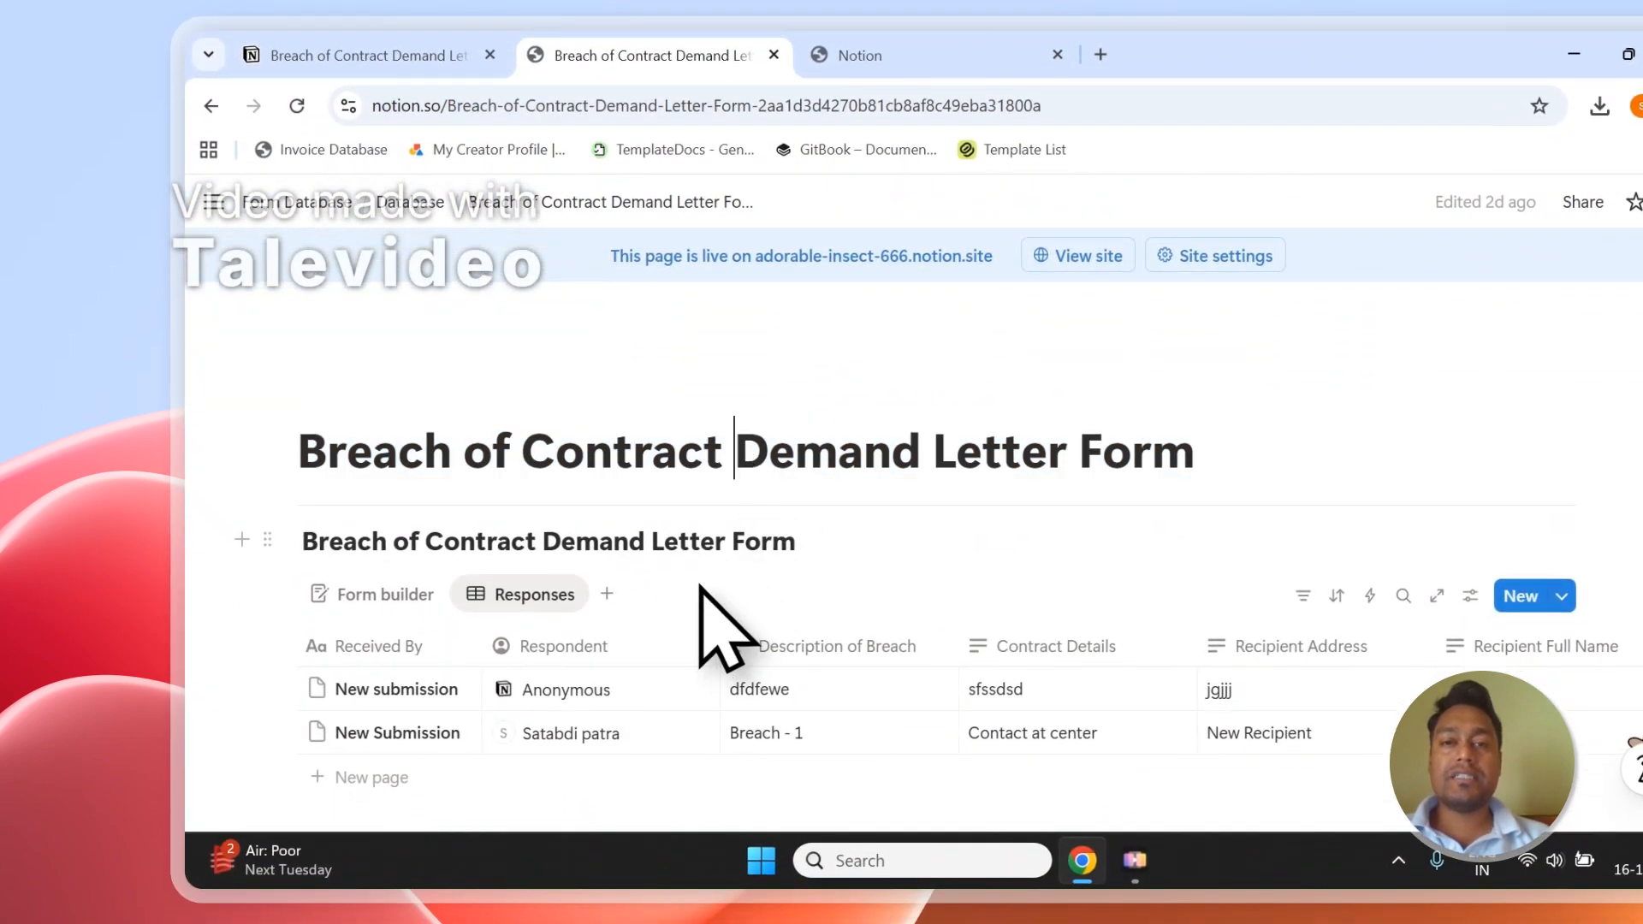
{"action": "left_click_drag", "start_coordinate": [720, 648], "coordinate": [659, 651]}
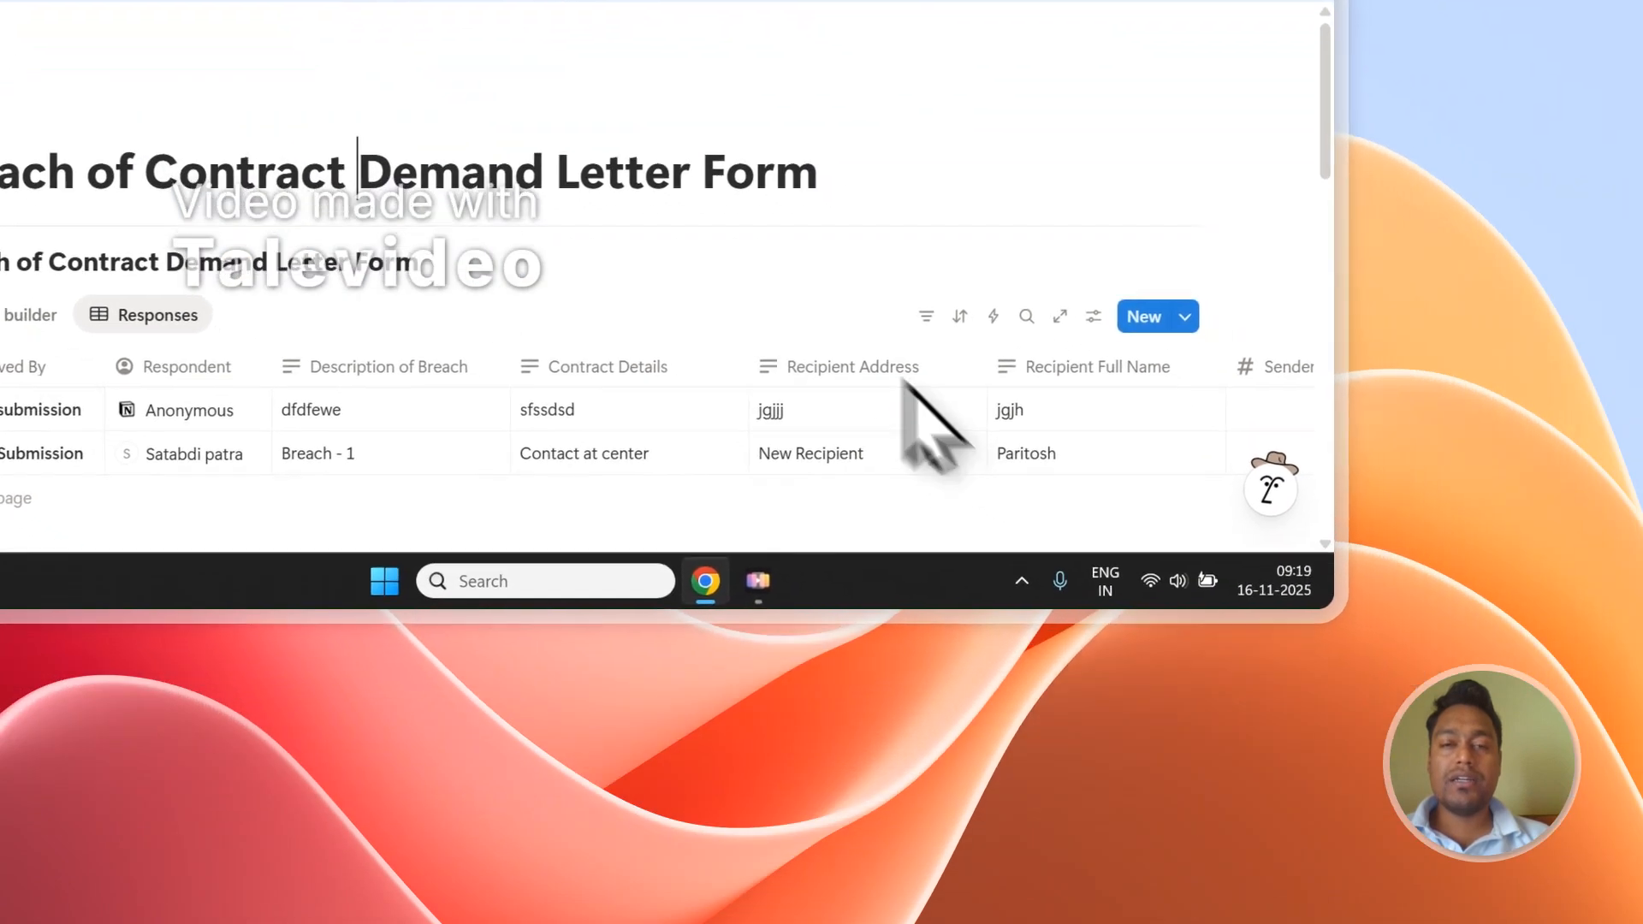
{"action": "left_click", "coordinate": [882, 55]}
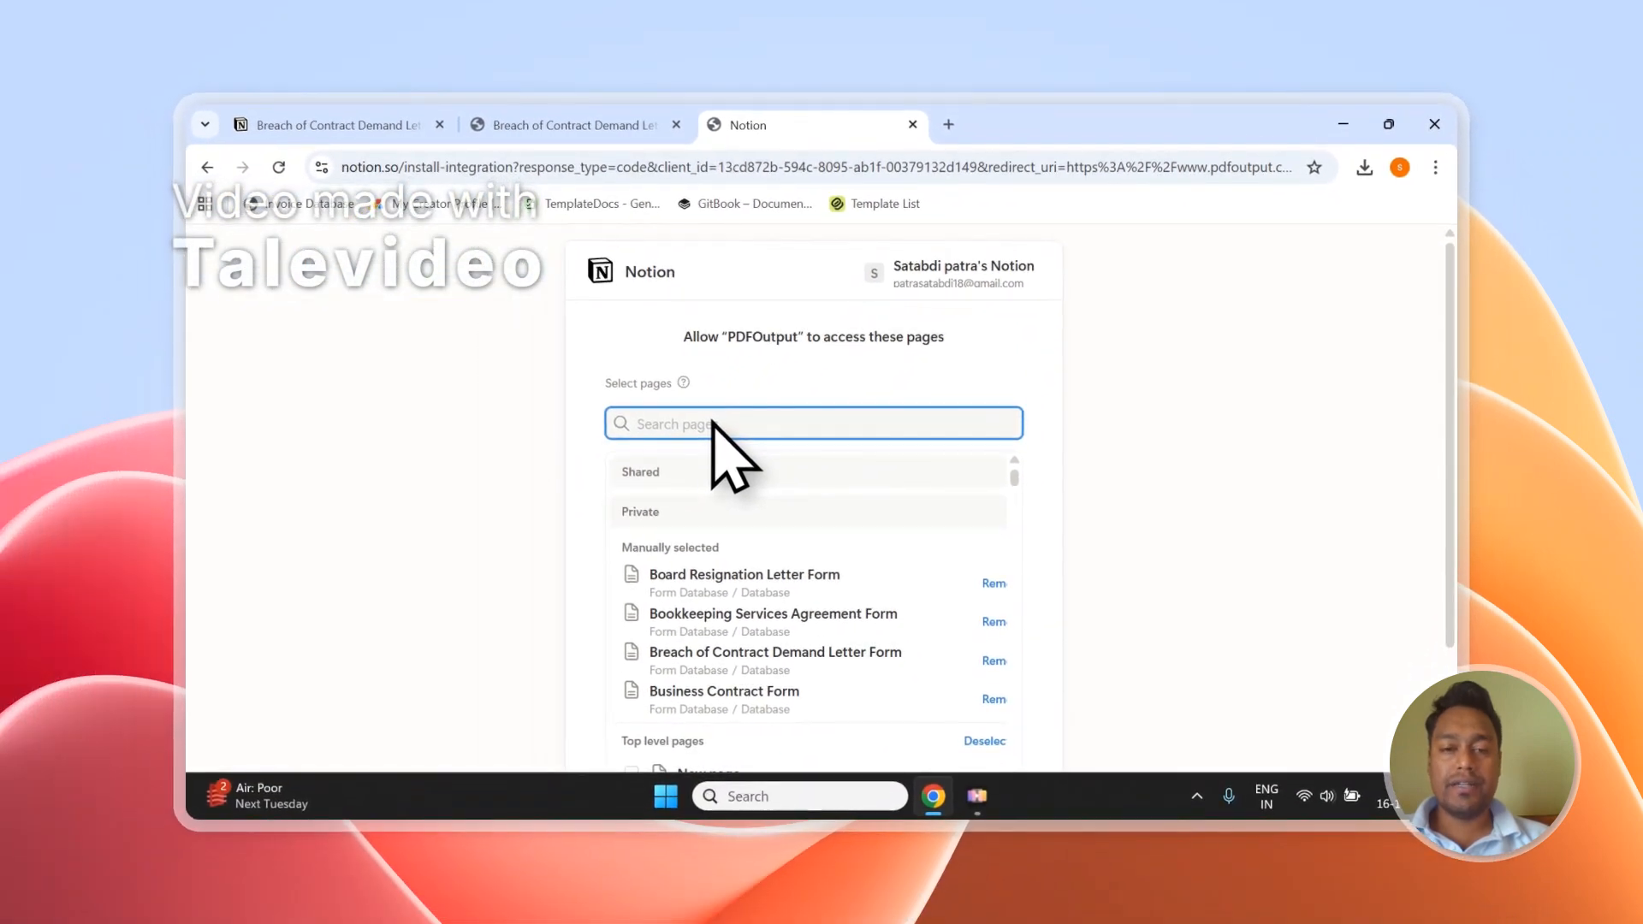
{"action": "left_click", "coordinate": [638, 120]}
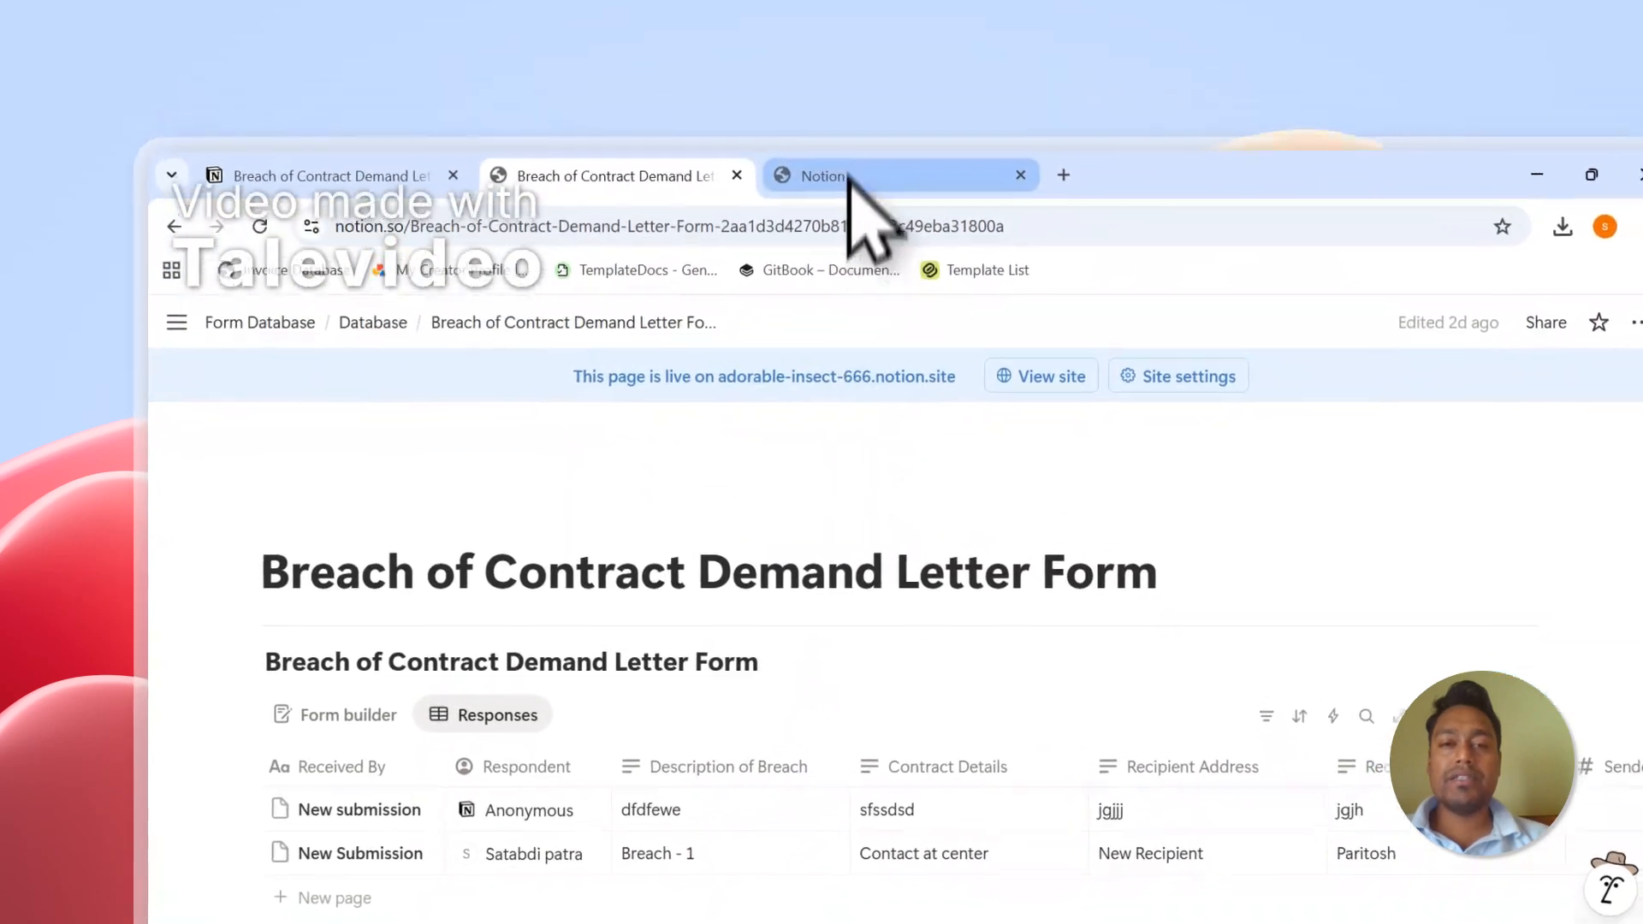
{"action": "left_click", "coordinate": [882, 120]}
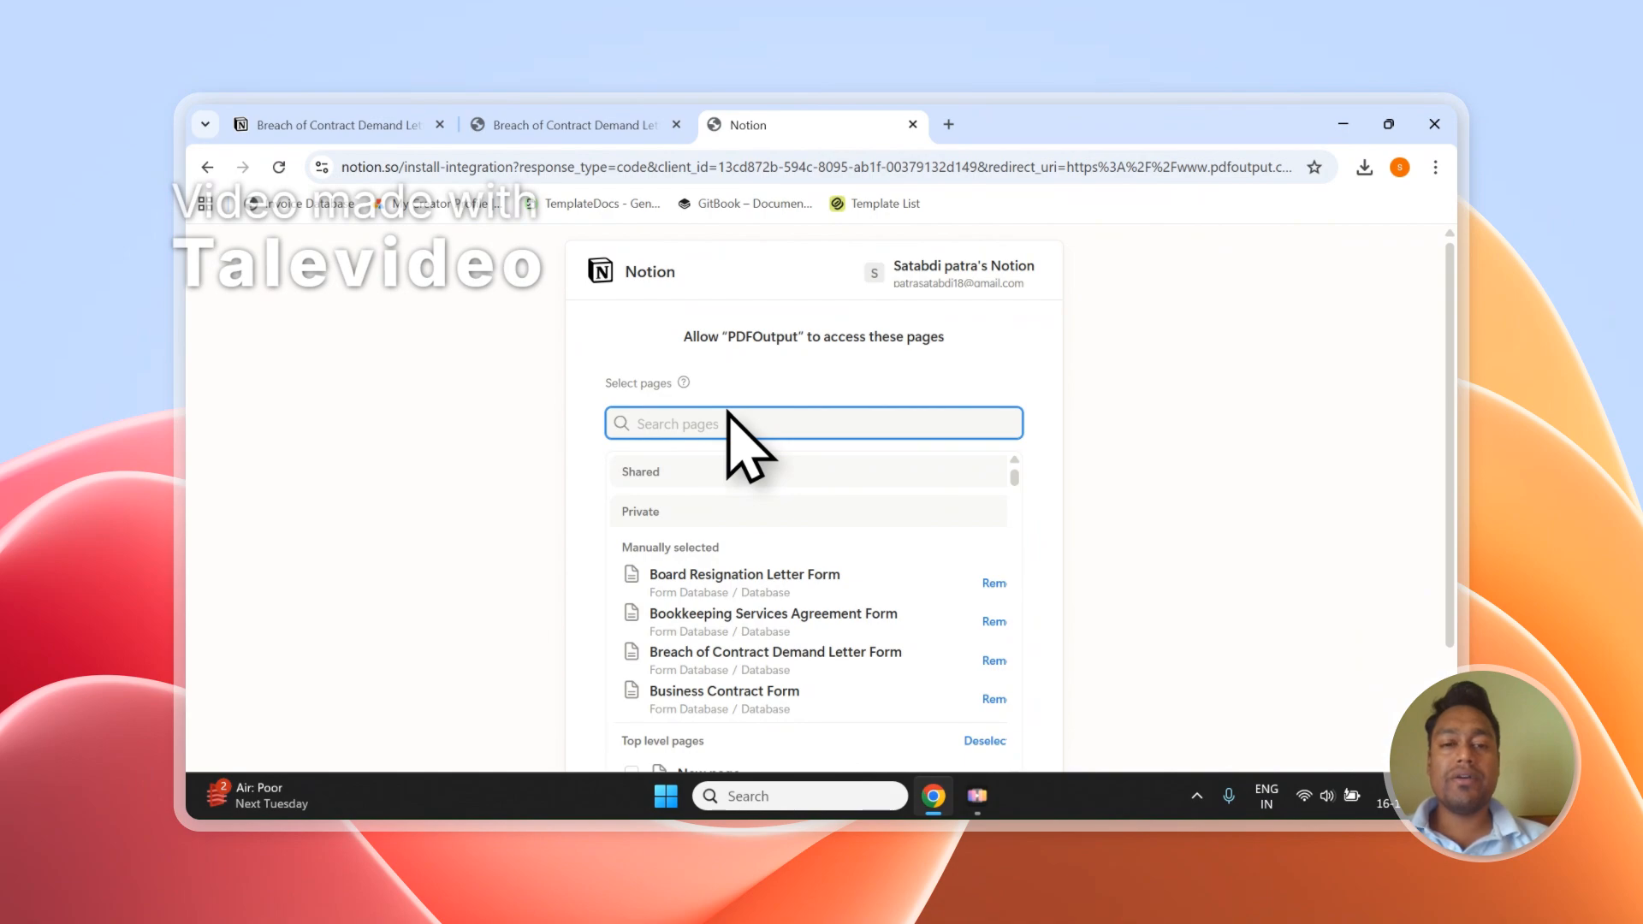
{"action": "left_click", "coordinate": [599, 124]}
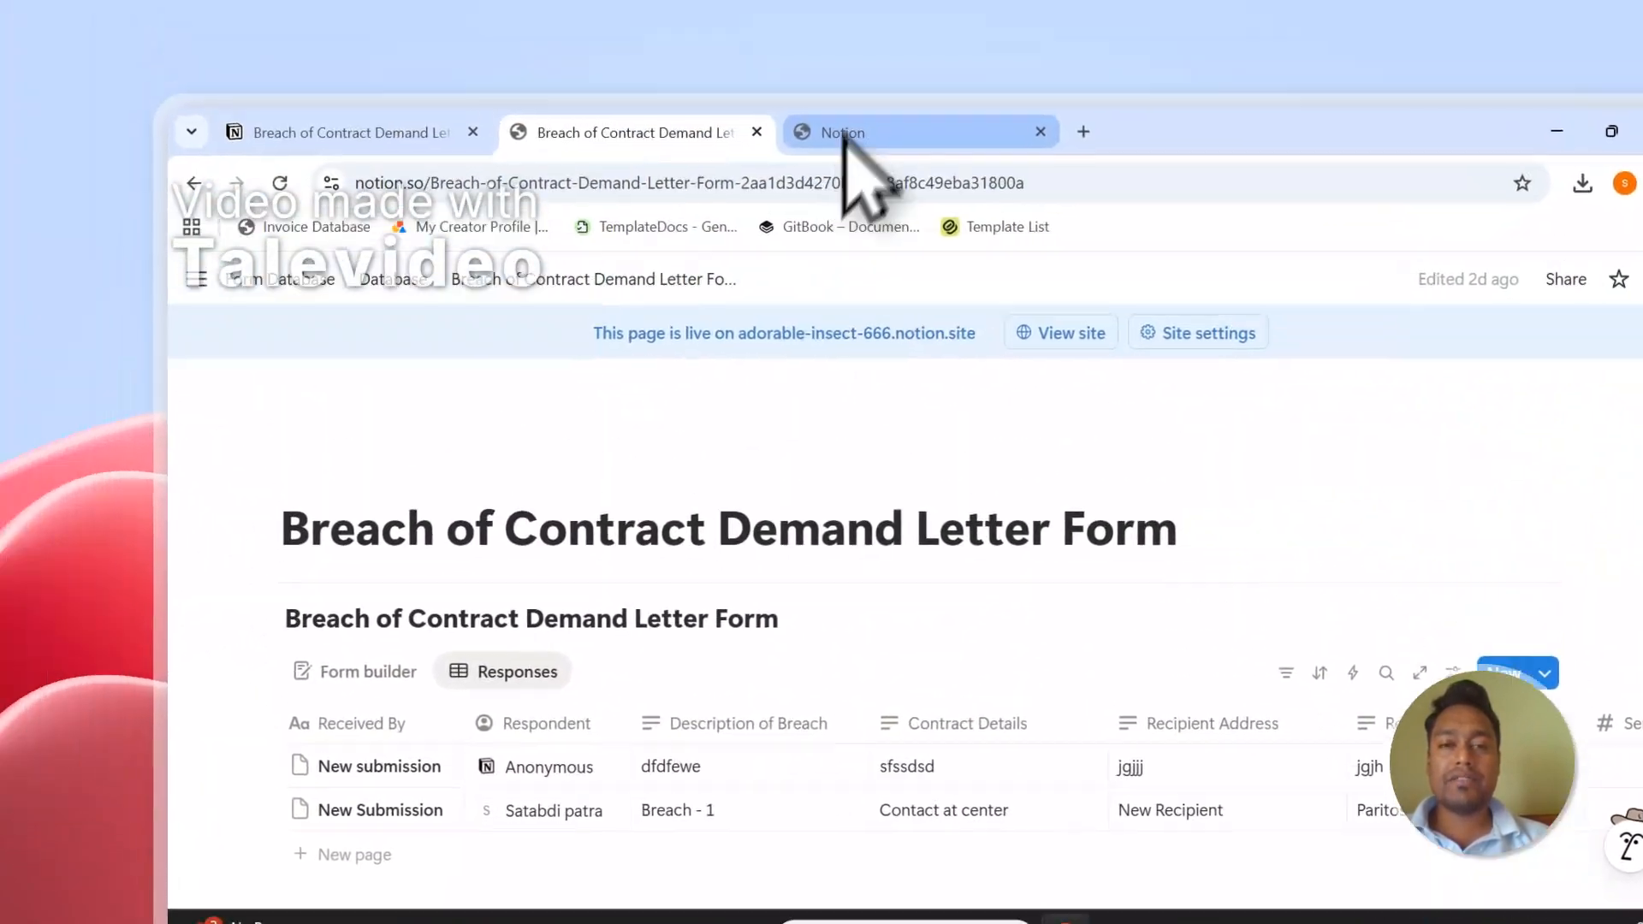
{"action": "left_click", "coordinate": [847, 136]}
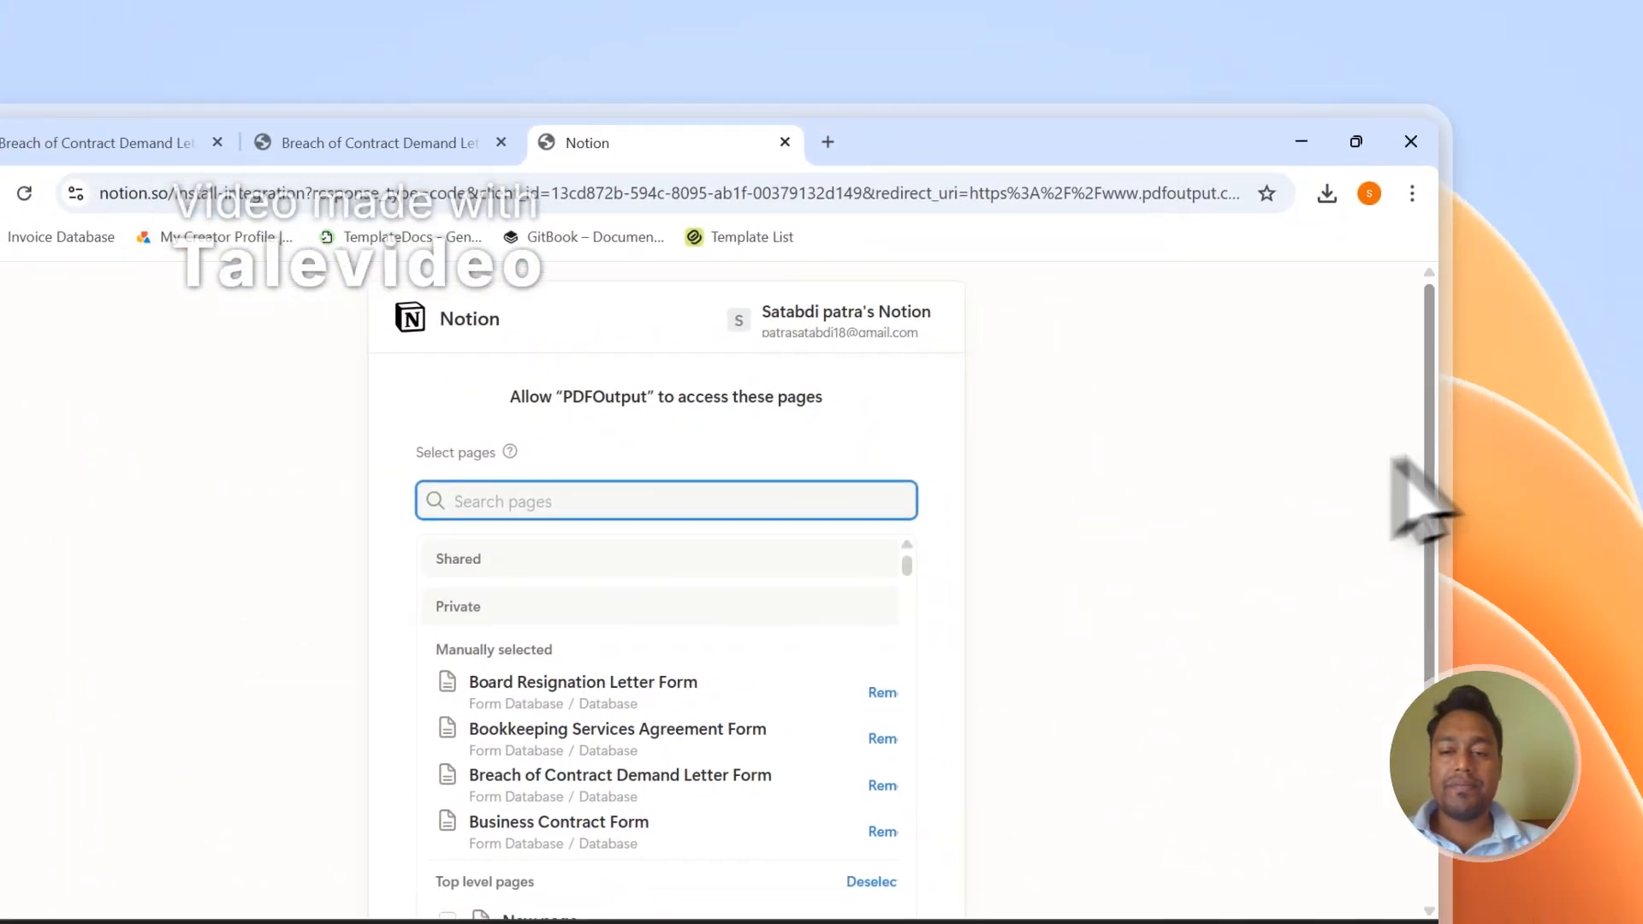
- Allow PDFOutput to access the selected Notion pages and return to its database setup
{"action": "scroll", "coordinate": [1639, 548], "scroll_direction": "down", "scroll_amount": 2}
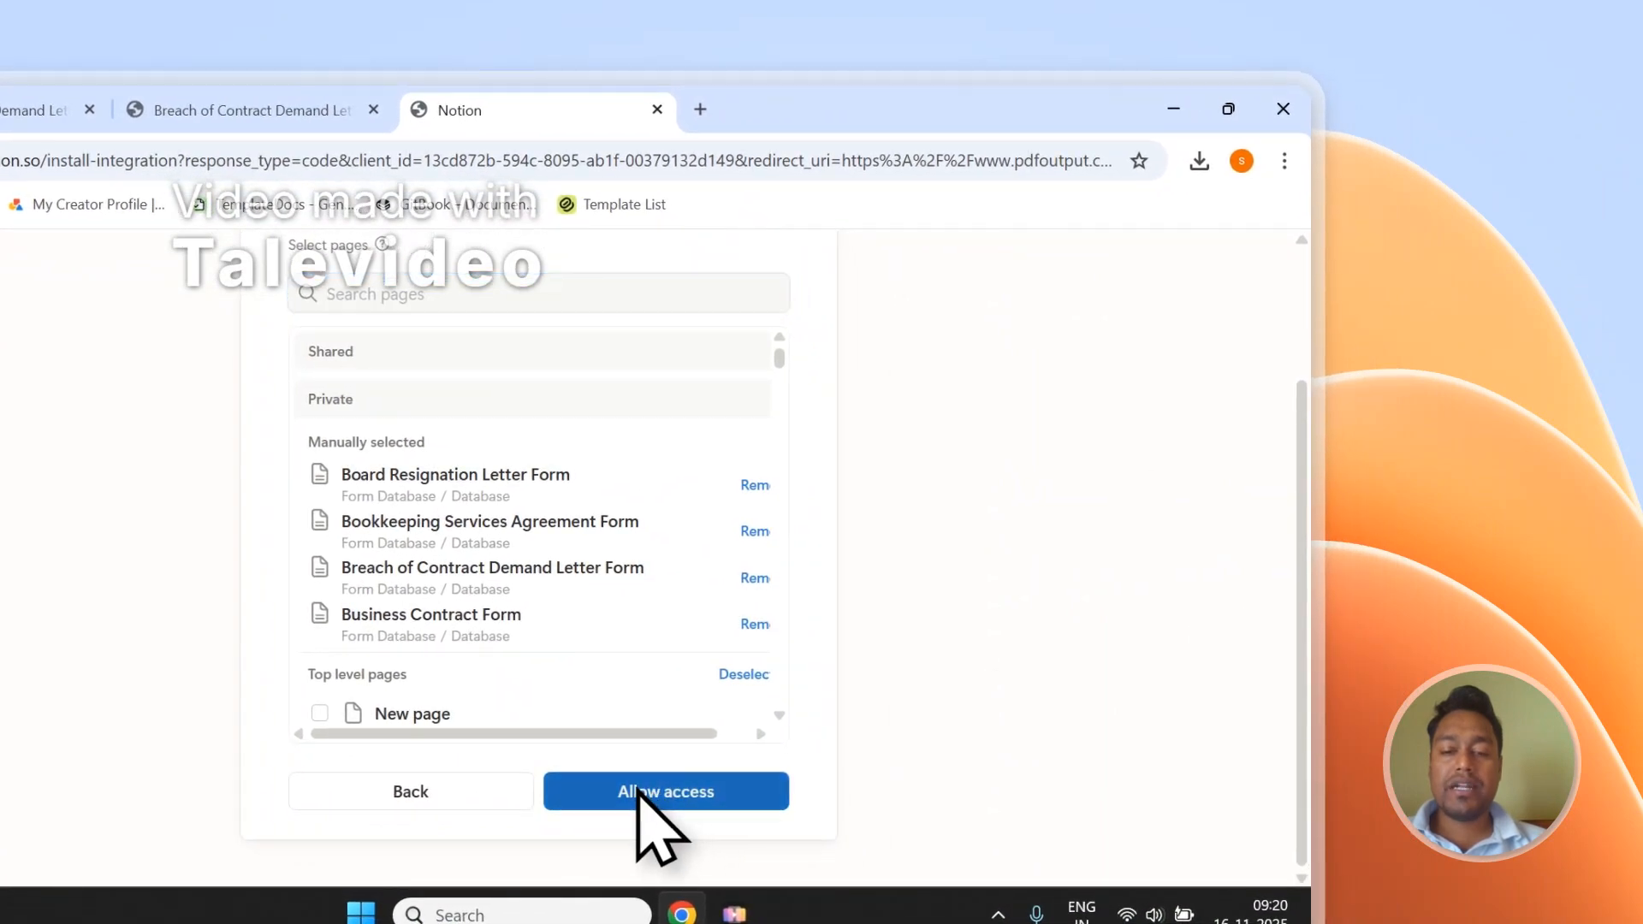
{"action": "left_click", "coordinate": [644, 786]}
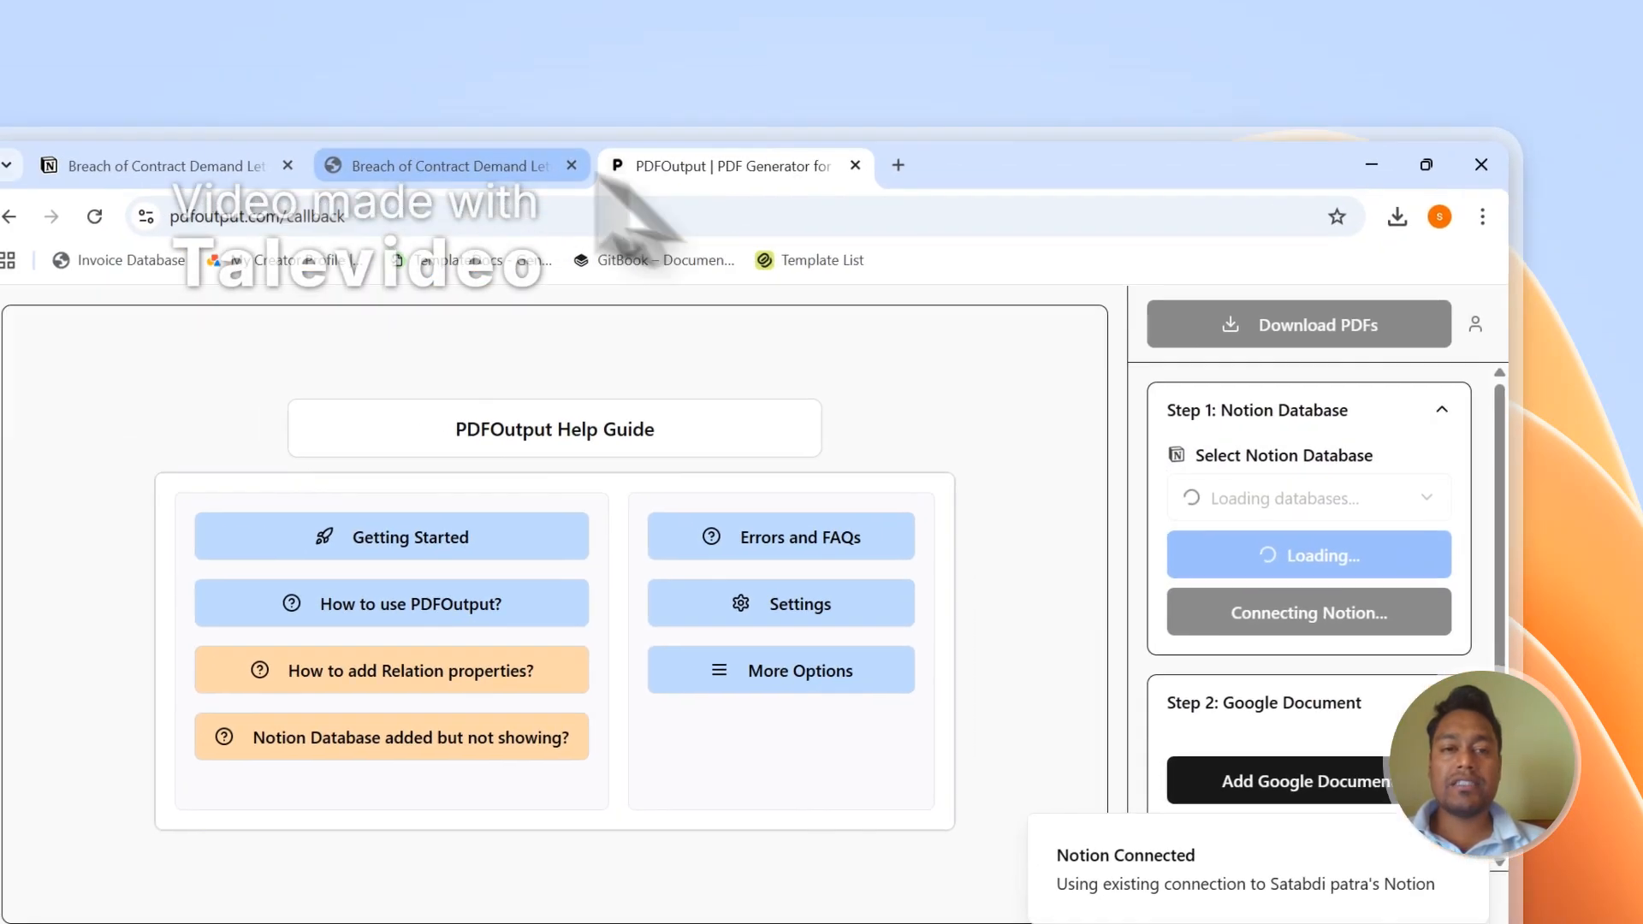
{"action": "left_click", "coordinate": [248, 110]}
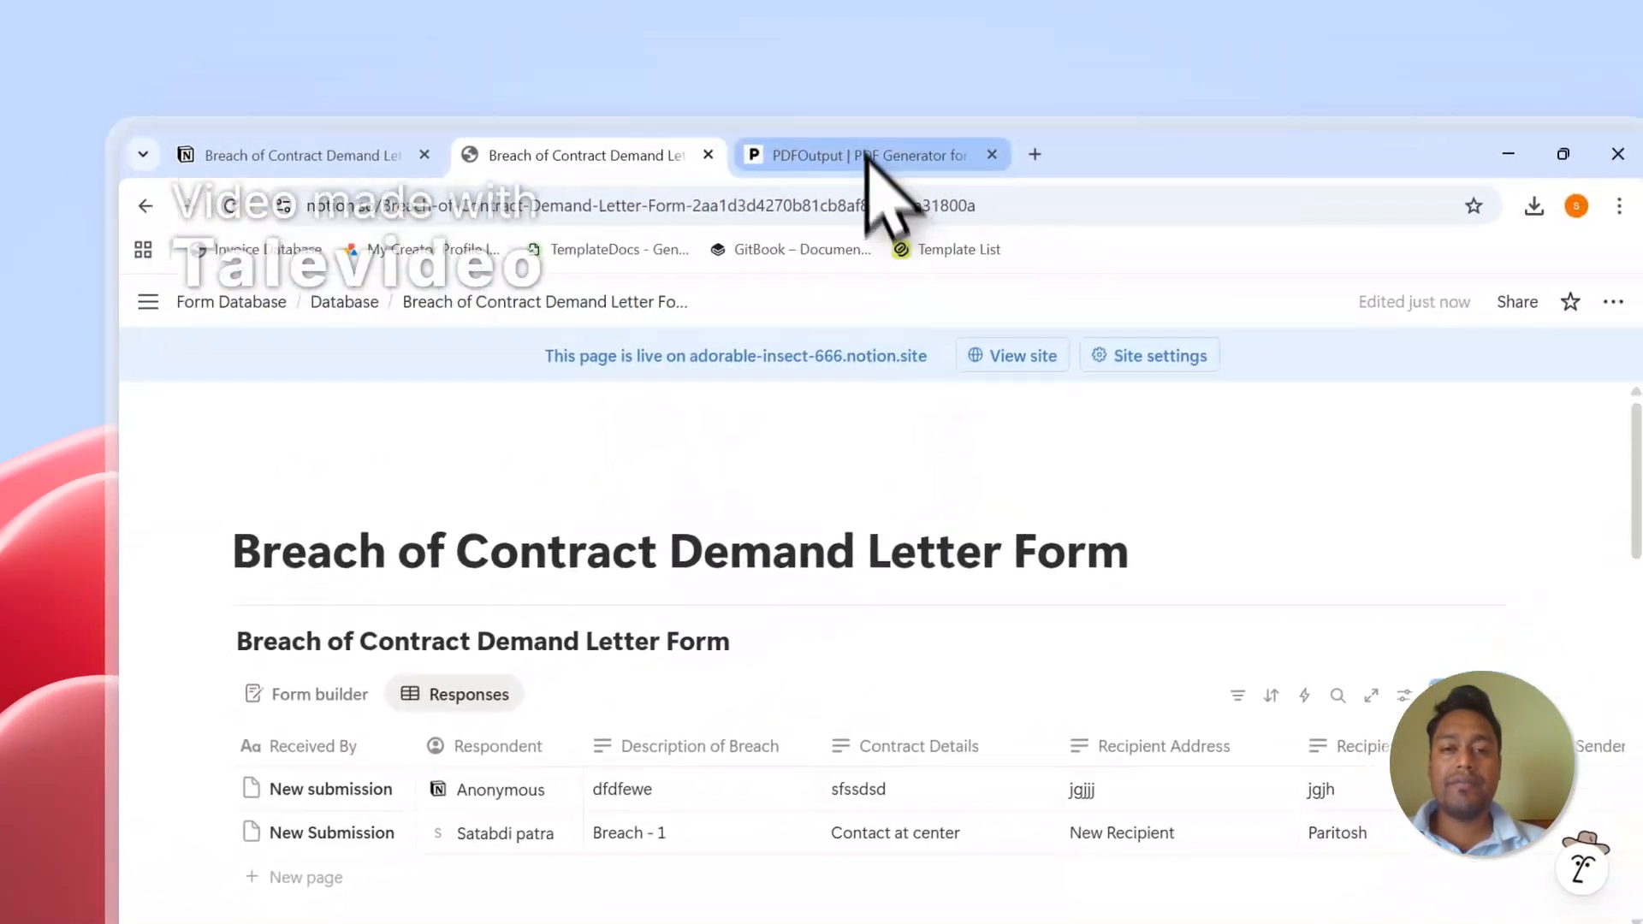
{"action": "left_click", "coordinate": [925, 85]}
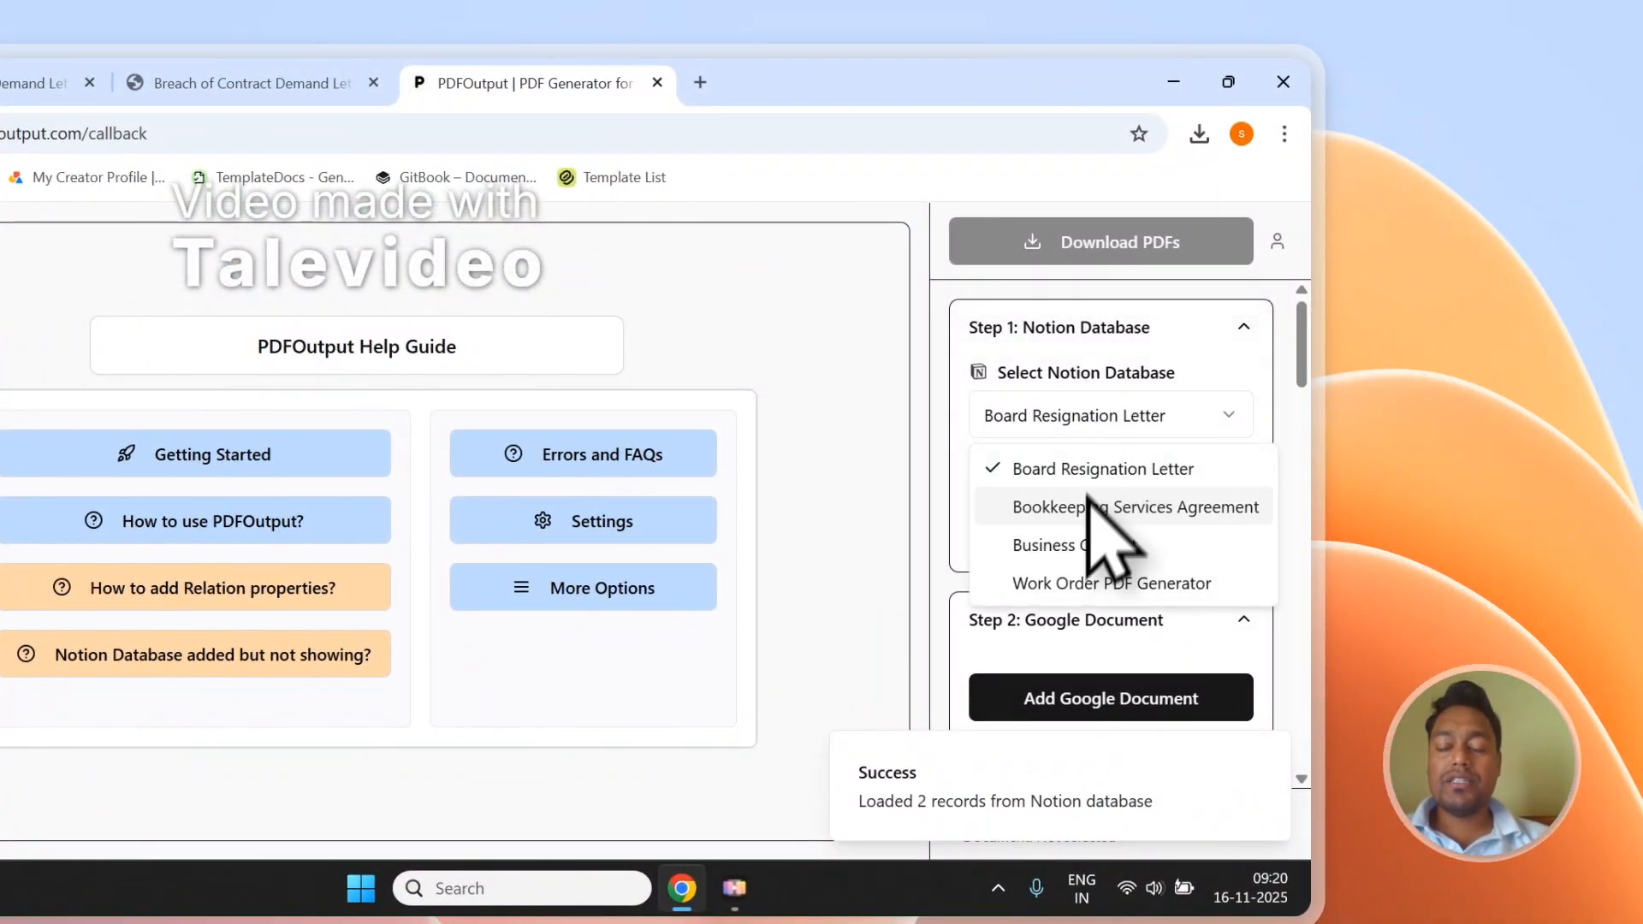
- Refresh PDFOutput and select the Breach of Contract Demand Letter database as the Notion database
{"action": "left_click", "coordinate": [1095, 360]}
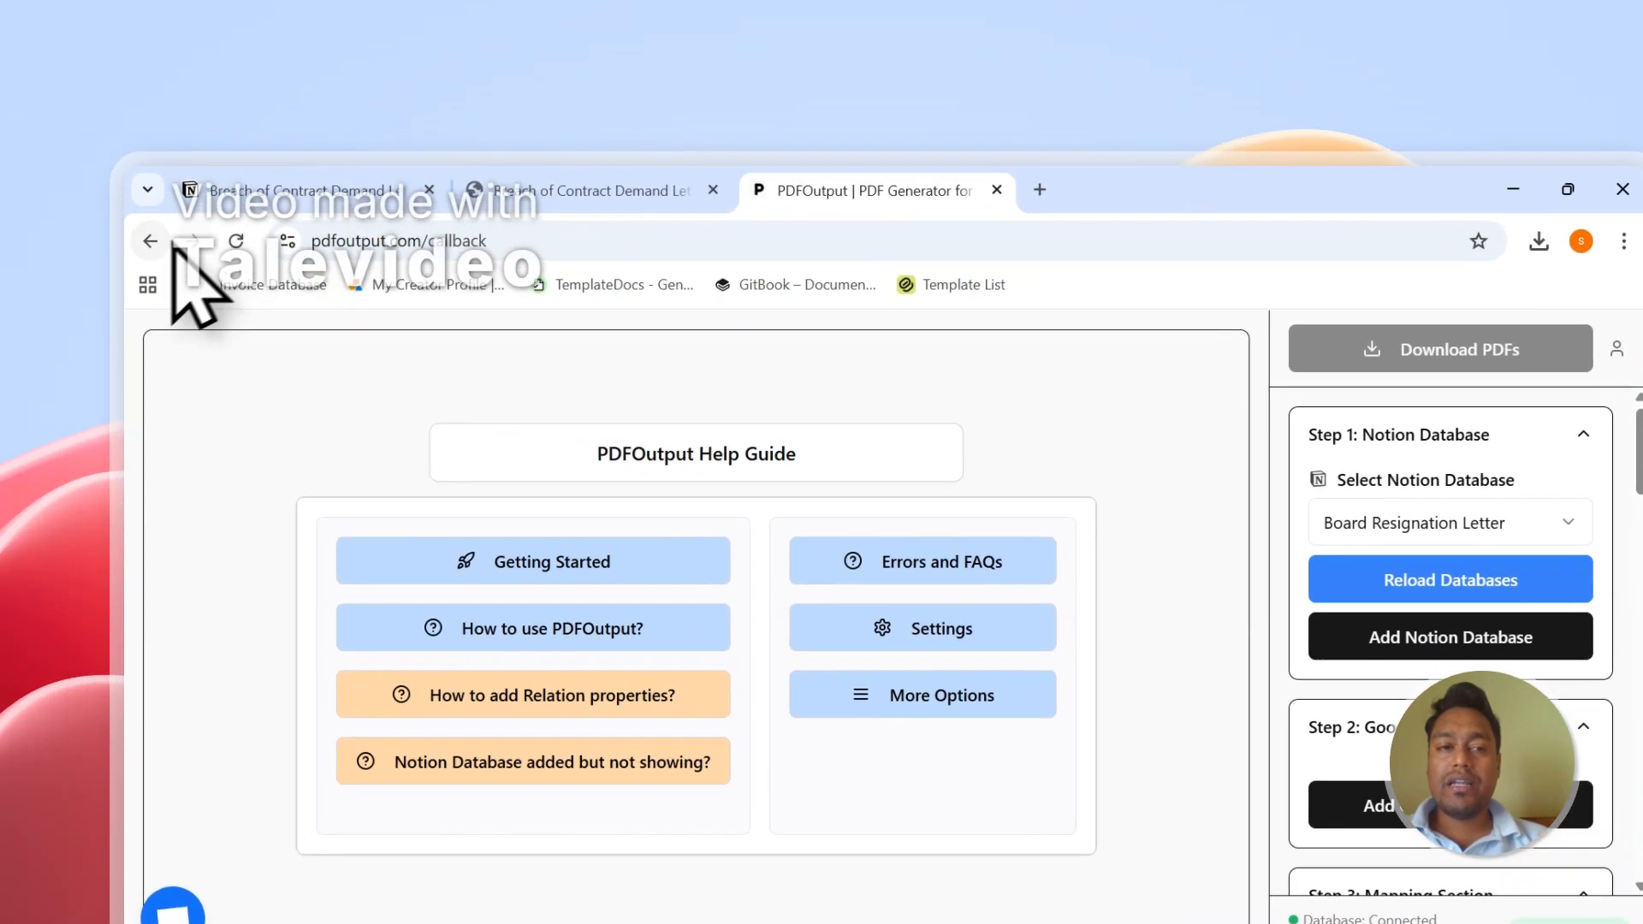
{"action": "left_click", "coordinate": [291, 266]}
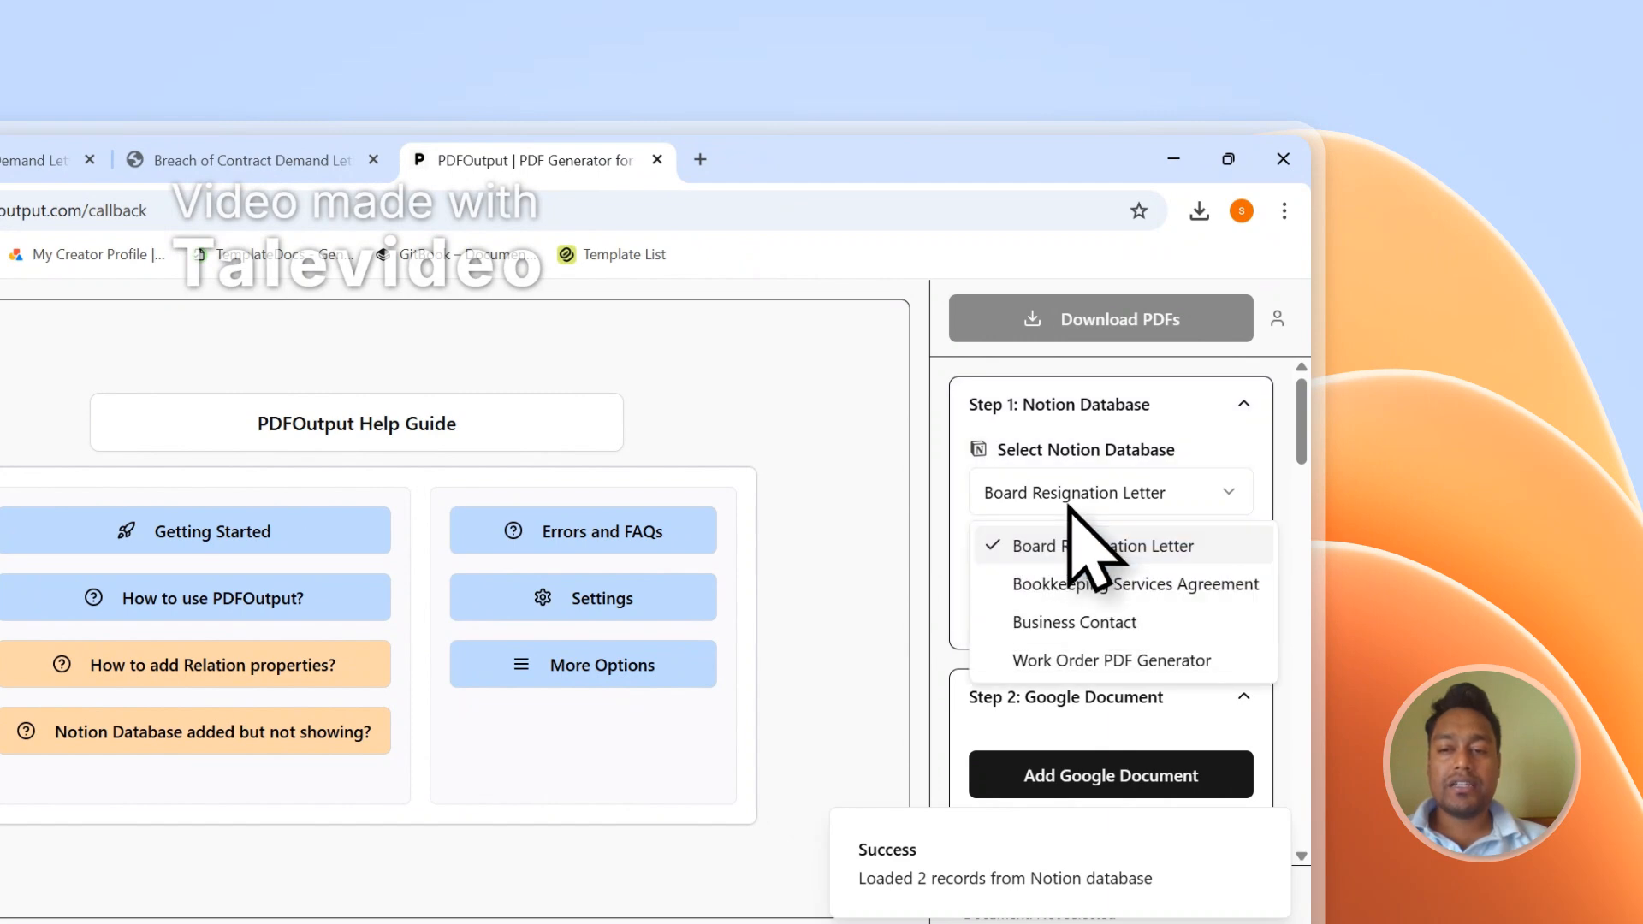
{"action": "left_click", "coordinate": [1071, 455]}
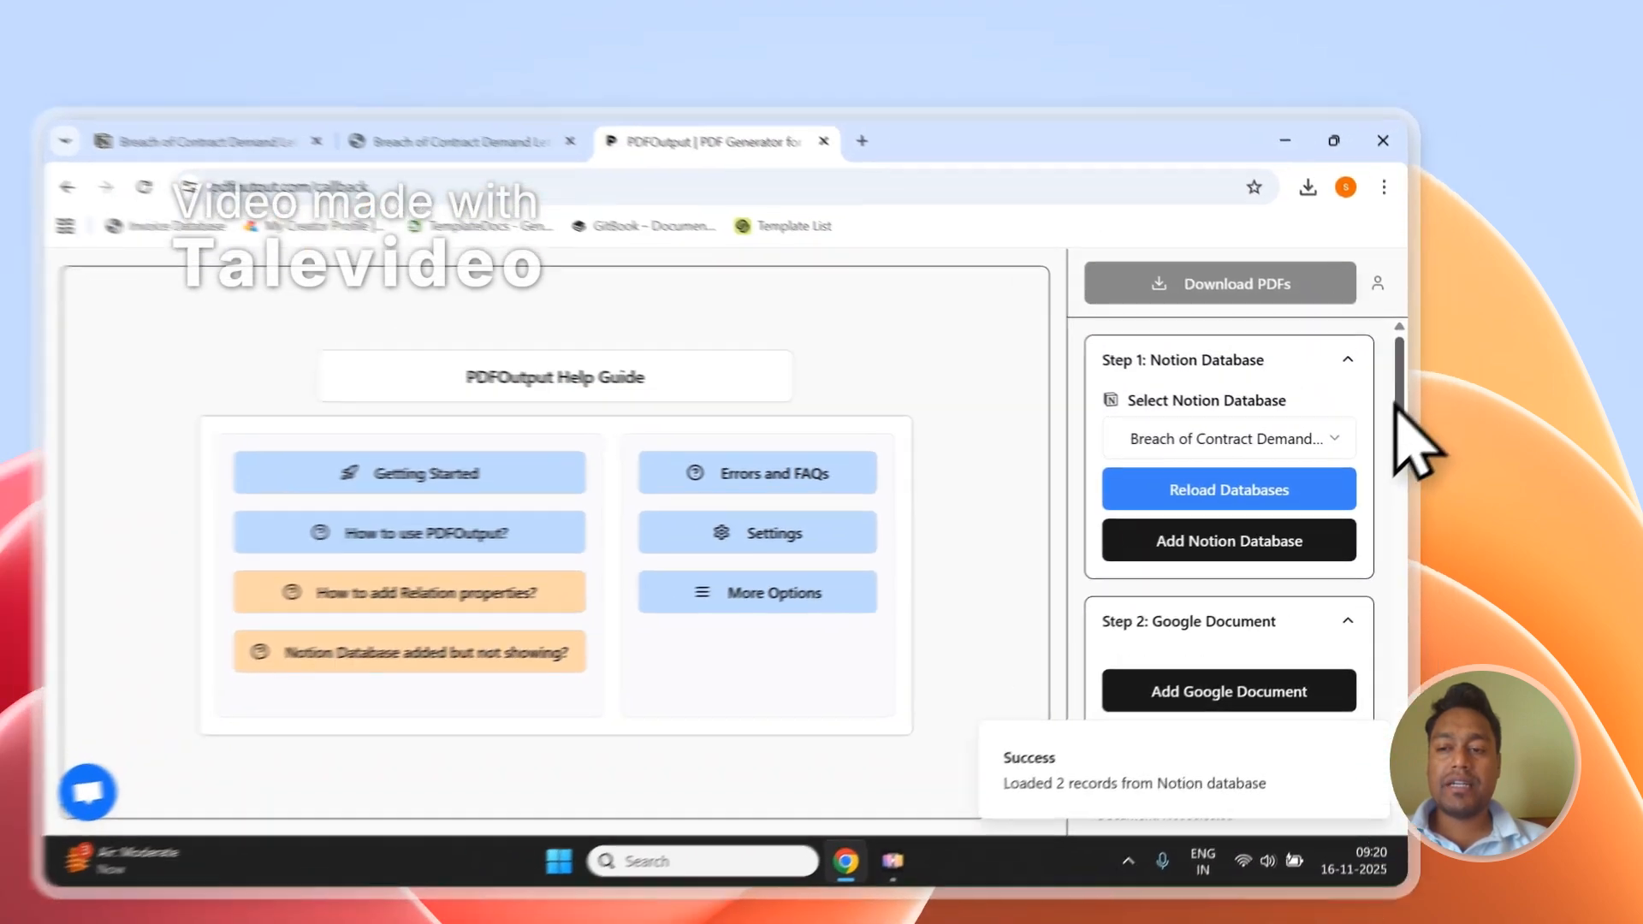
- Review the database properties available in PDFOutput's mapping section against the response columns of the Notion form
{"action": "scroll", "coordinate": [1384, 425], "scroll_direction": "down", "scroll_amount": 10}
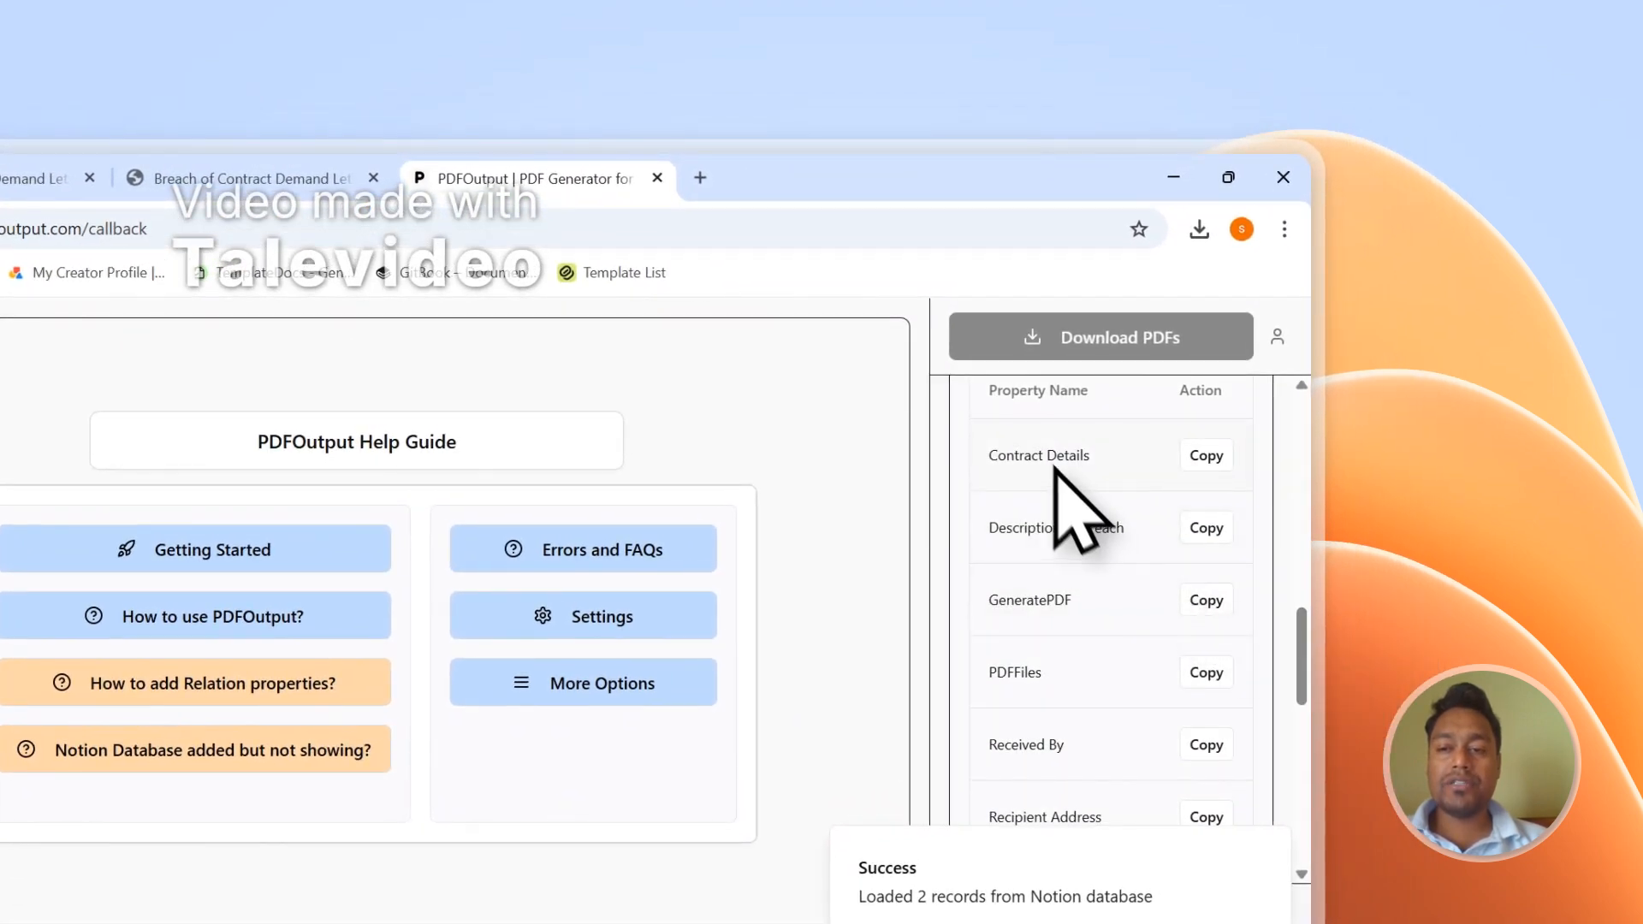
{"action": "scroll", "coordinate": [1053, 466], "scroll_direction": "down", "scroll_amount": 2}
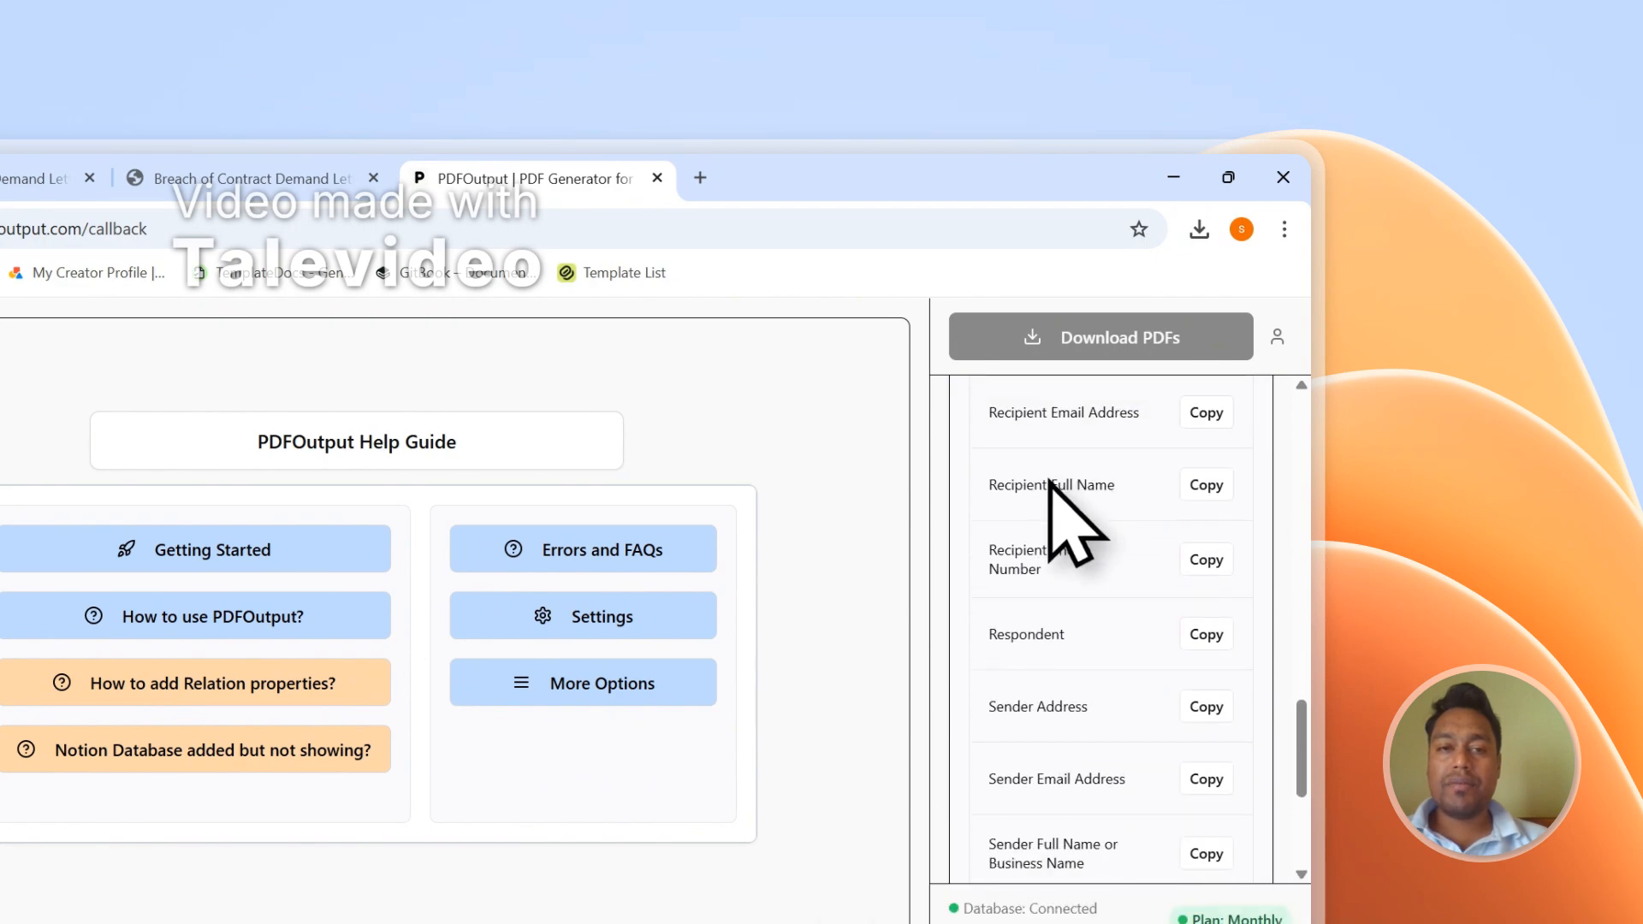
{"action": "left_click", "coordinate": [334, 178]}
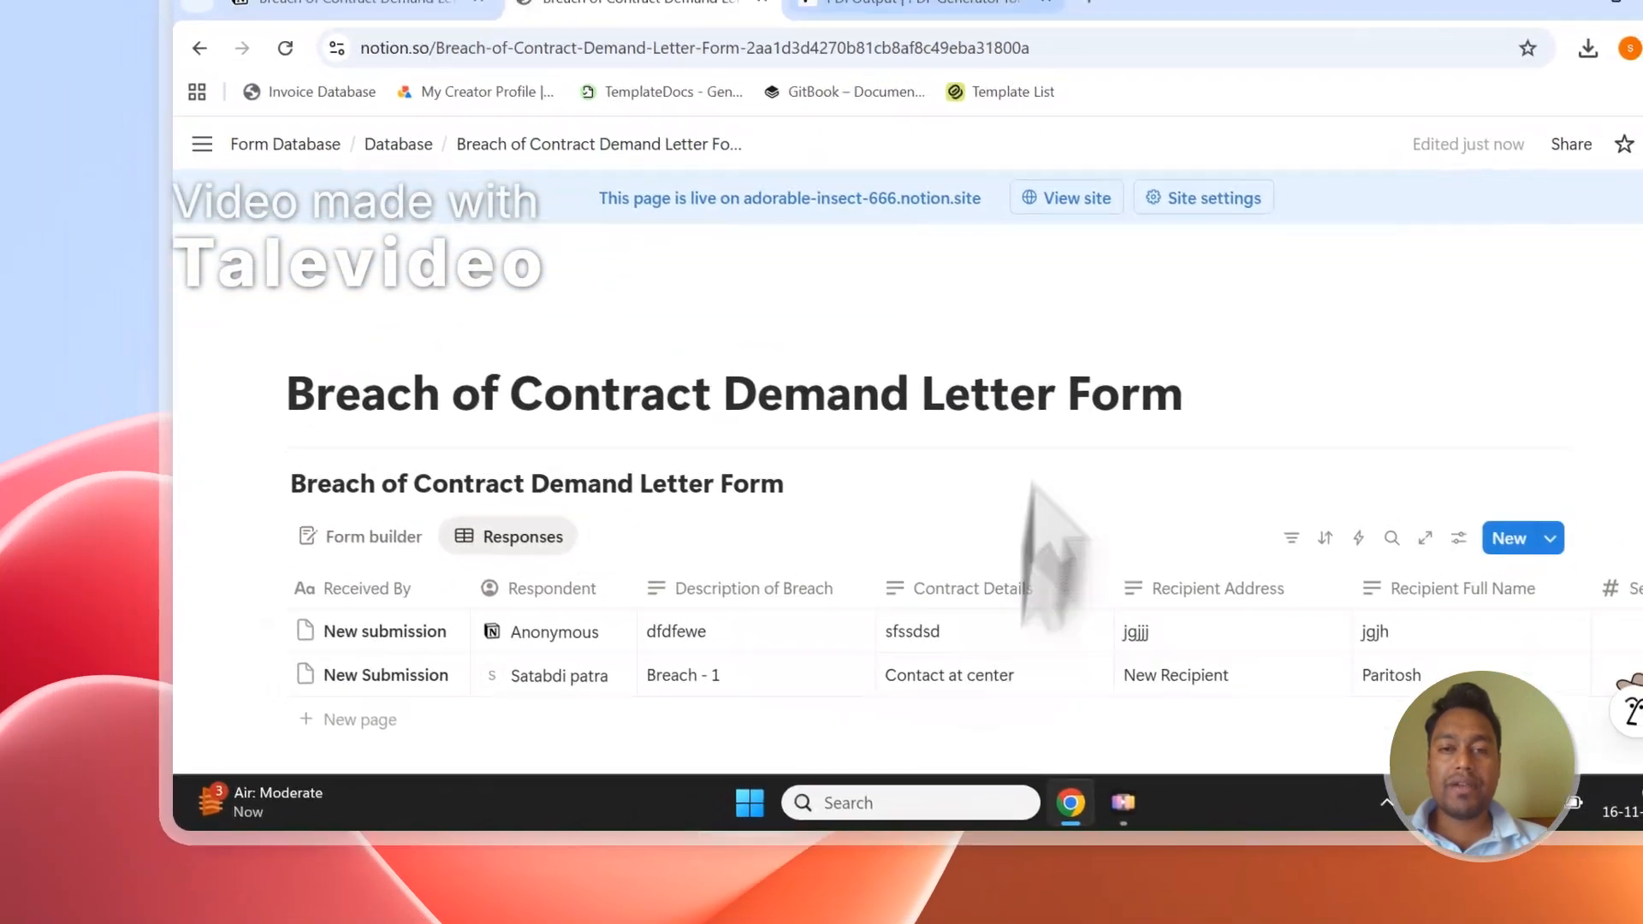
{"action": "left_click", "coordinate": [1014, 3]}
{"action": "scroll", "coordinate": [1474, 479], "scroll_direction": "down", "scroll_amount": 4}
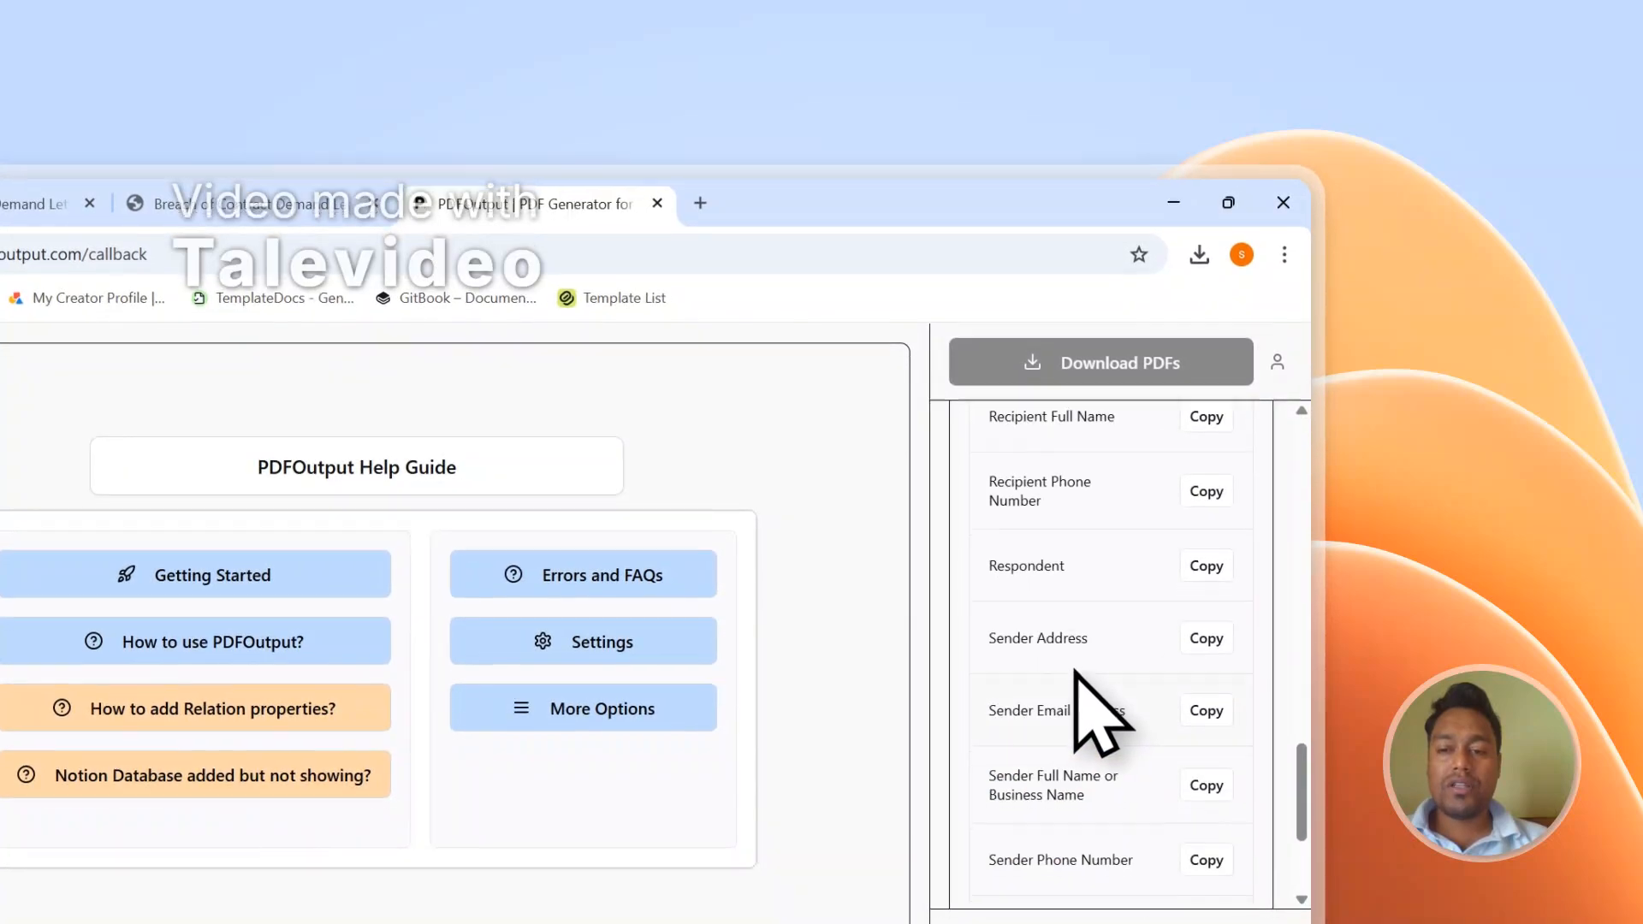
{"action": "scroll", "coordinate": [1077, 673], "scroll_direction": "up", "scroll_amount": 8}
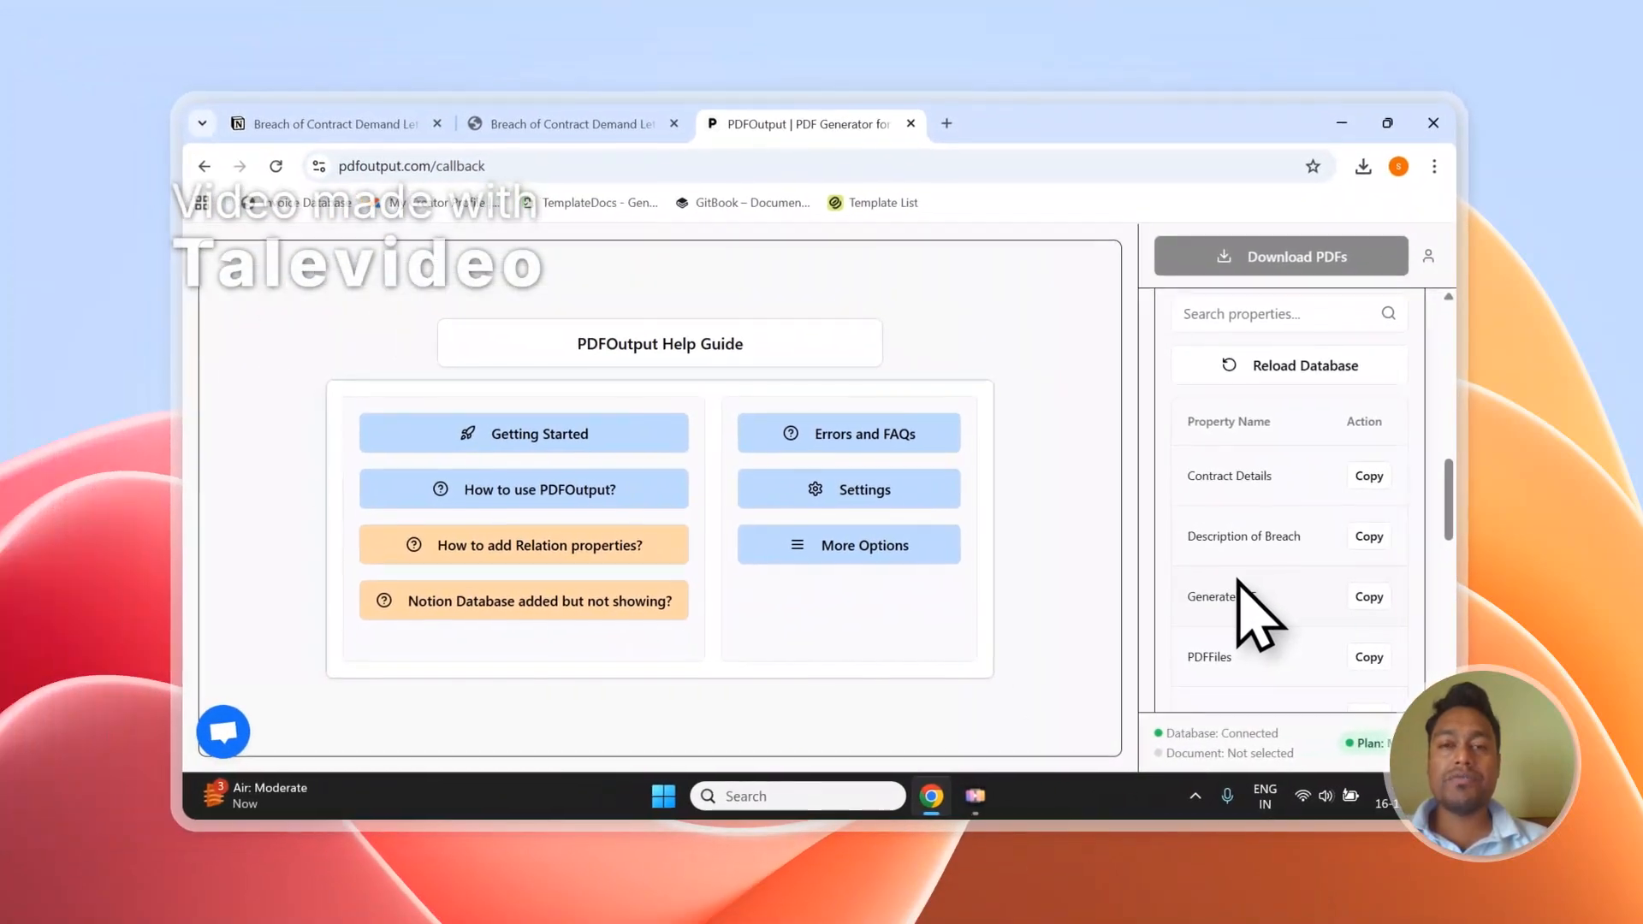
{"action": "scroll", "coordinate": [1238, 578], "scroll_direction": "up", "scroll_amount": 10}
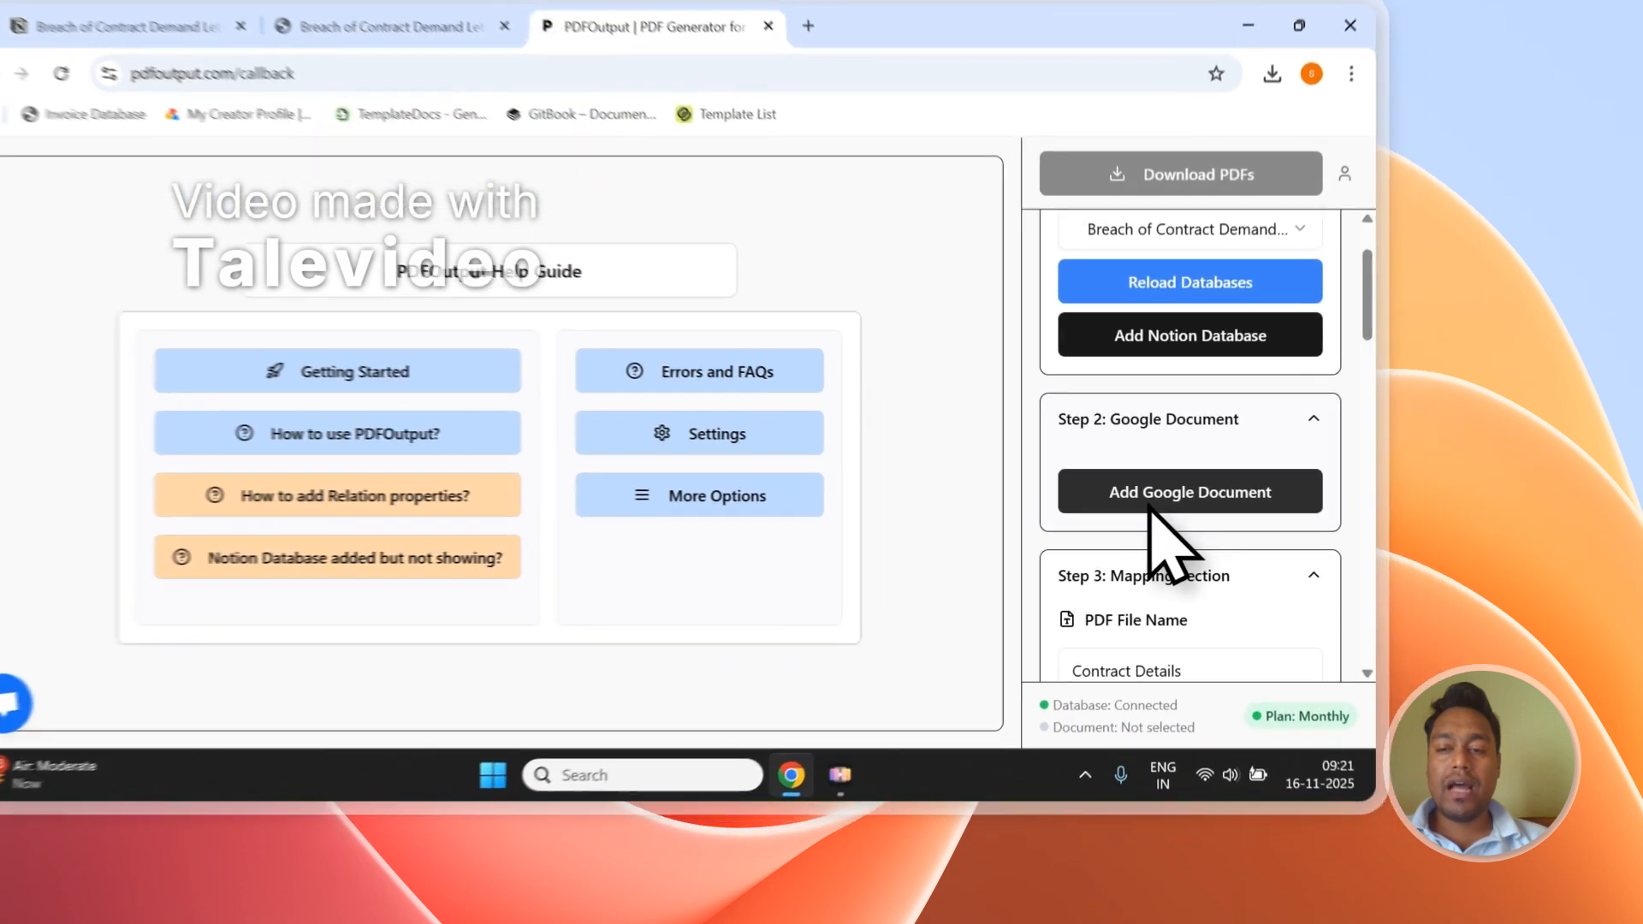
{"action": "left_click", "coordinate": [1256, 555]}
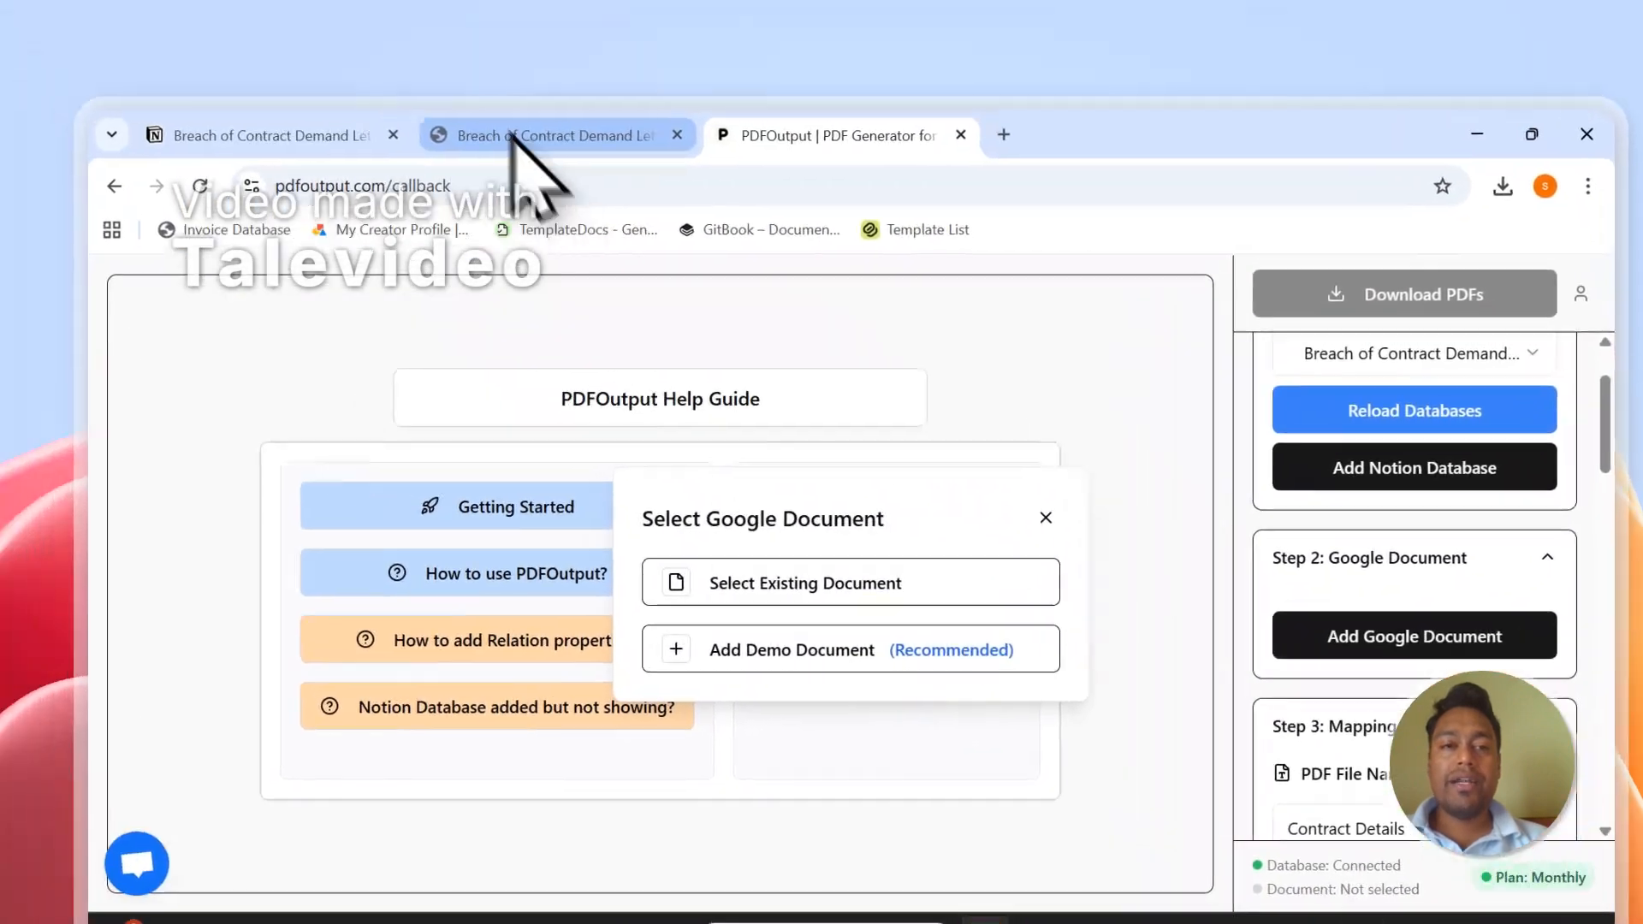
{"action": "left_click", "coordinate": [514, 138]}
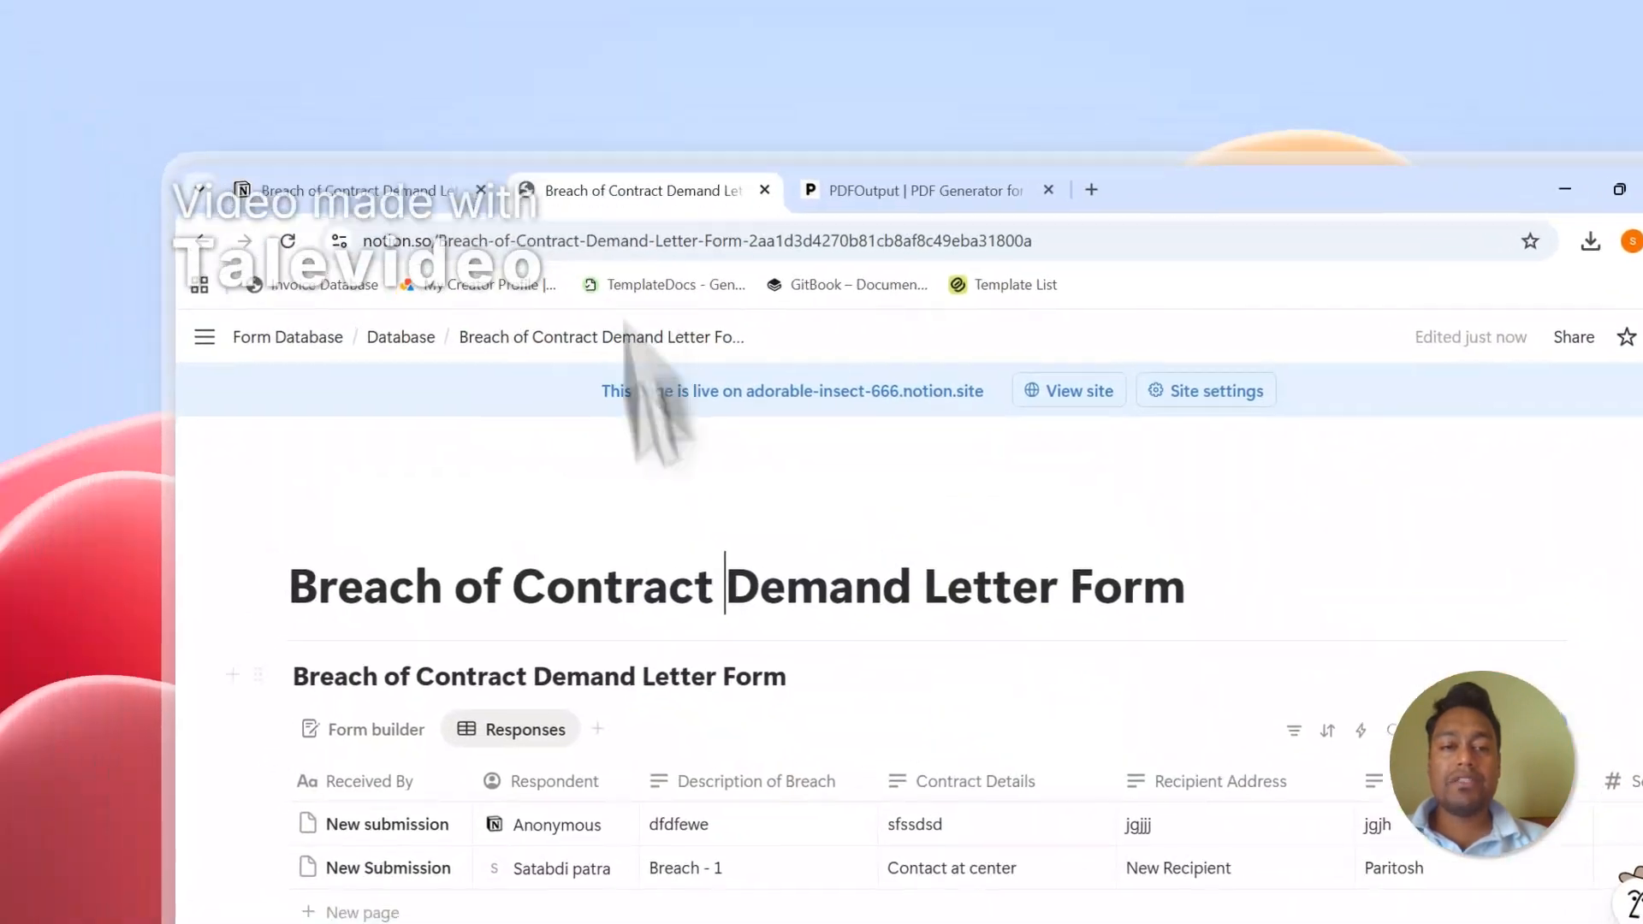
{"action": "left_click", "coordinate": [933, 74]}
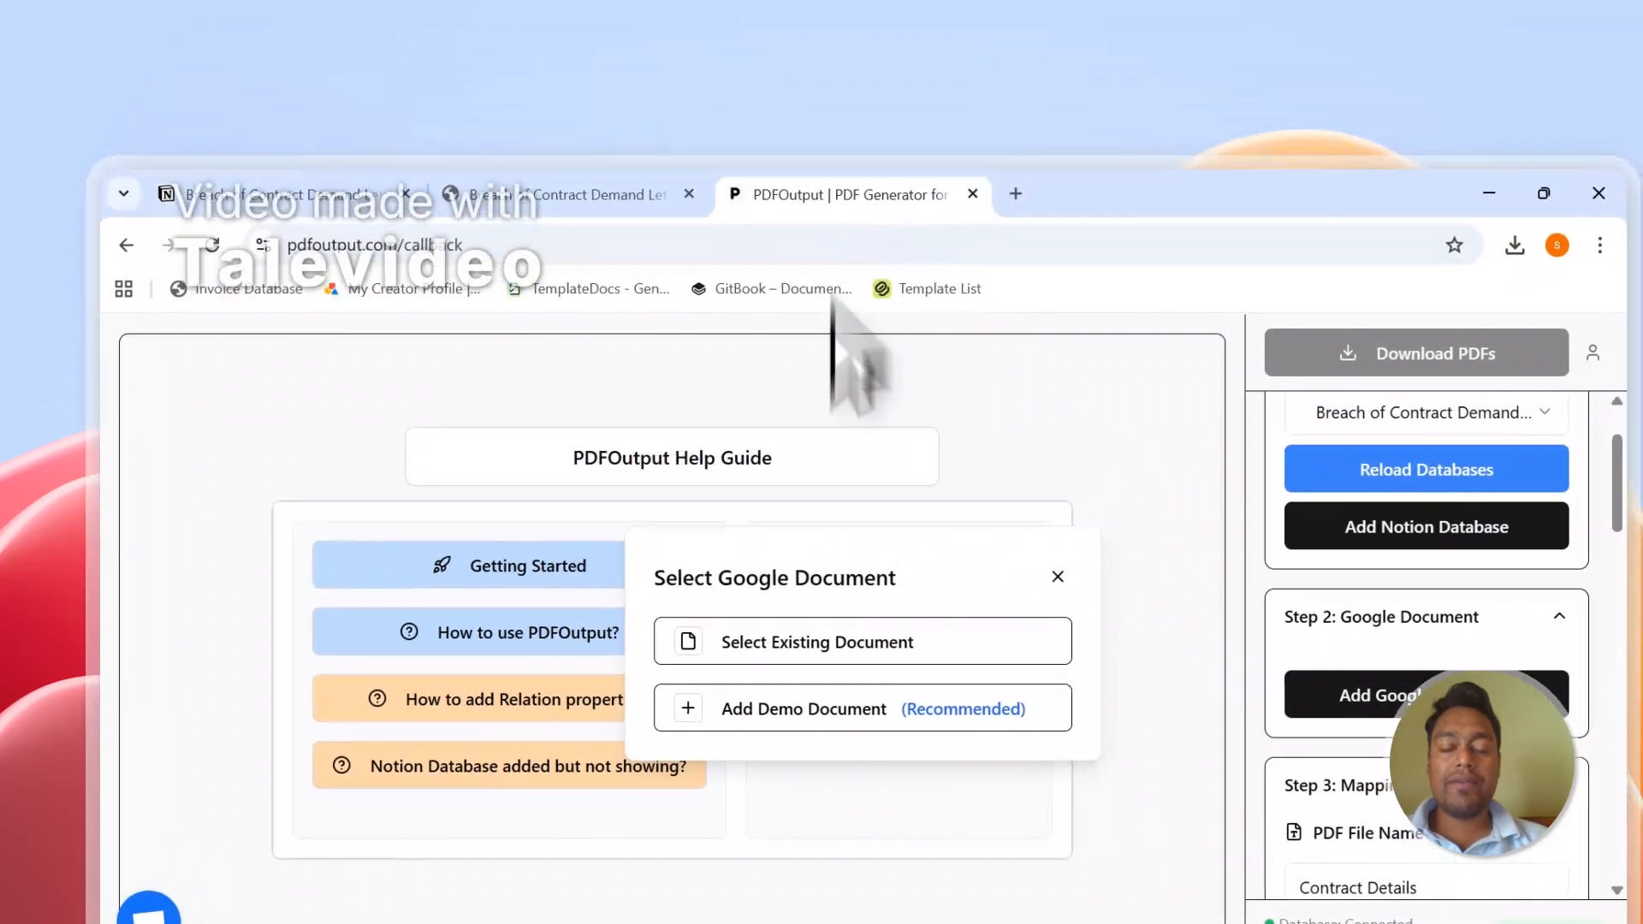
{"action": "left_click", "coordinate": [818, 552]}
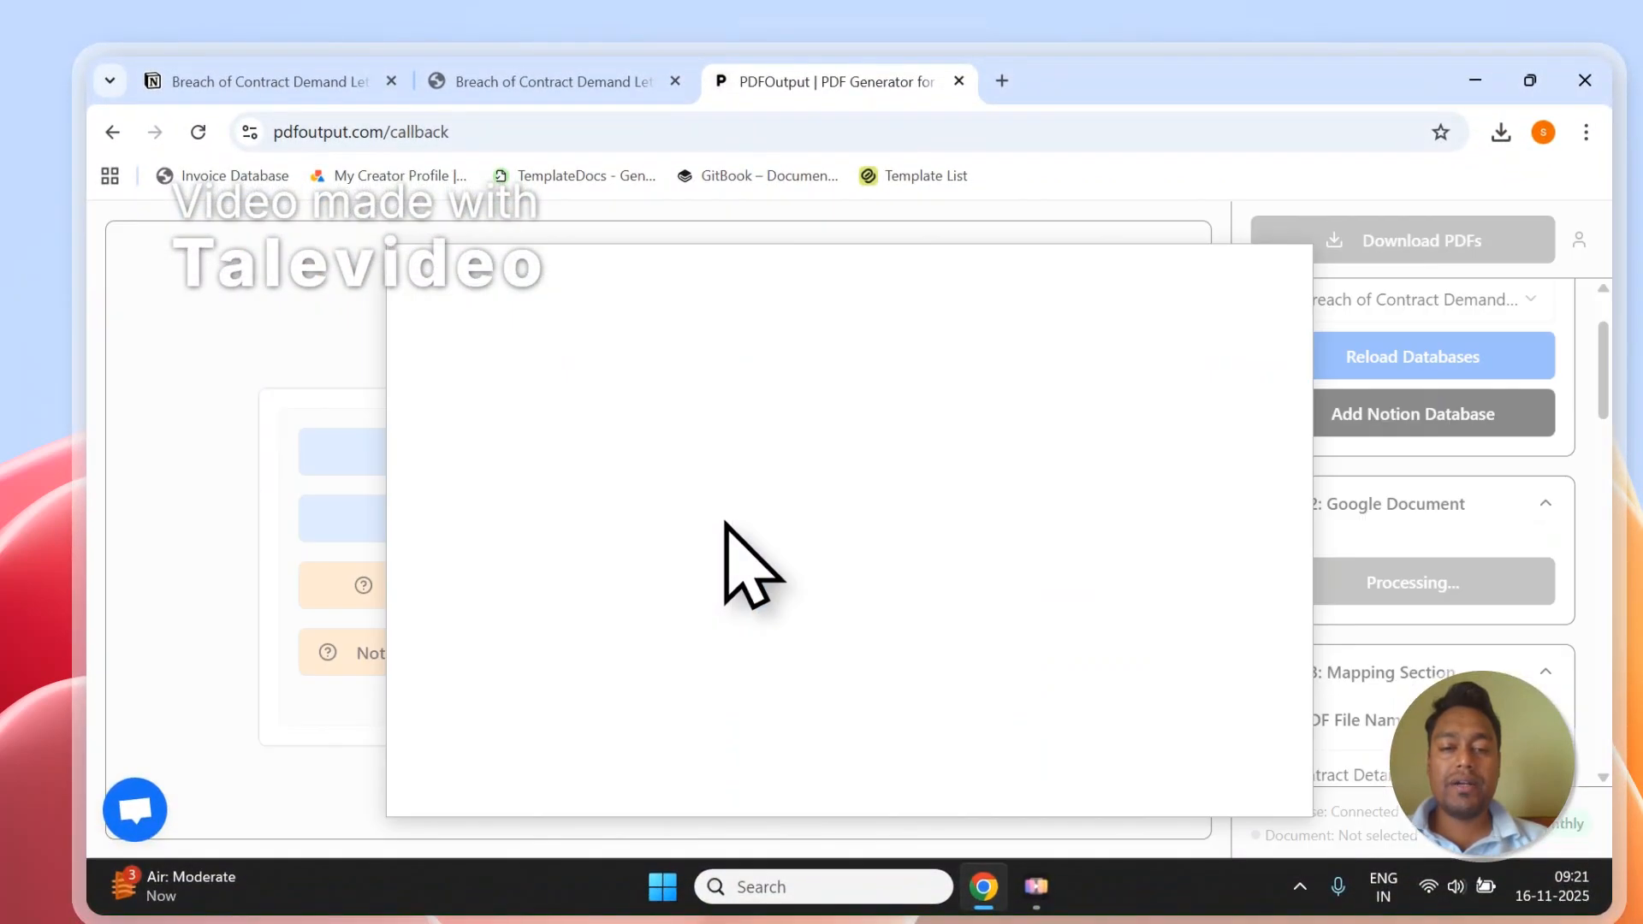
{"action": "left_click", "coordinate": [593, 368]}
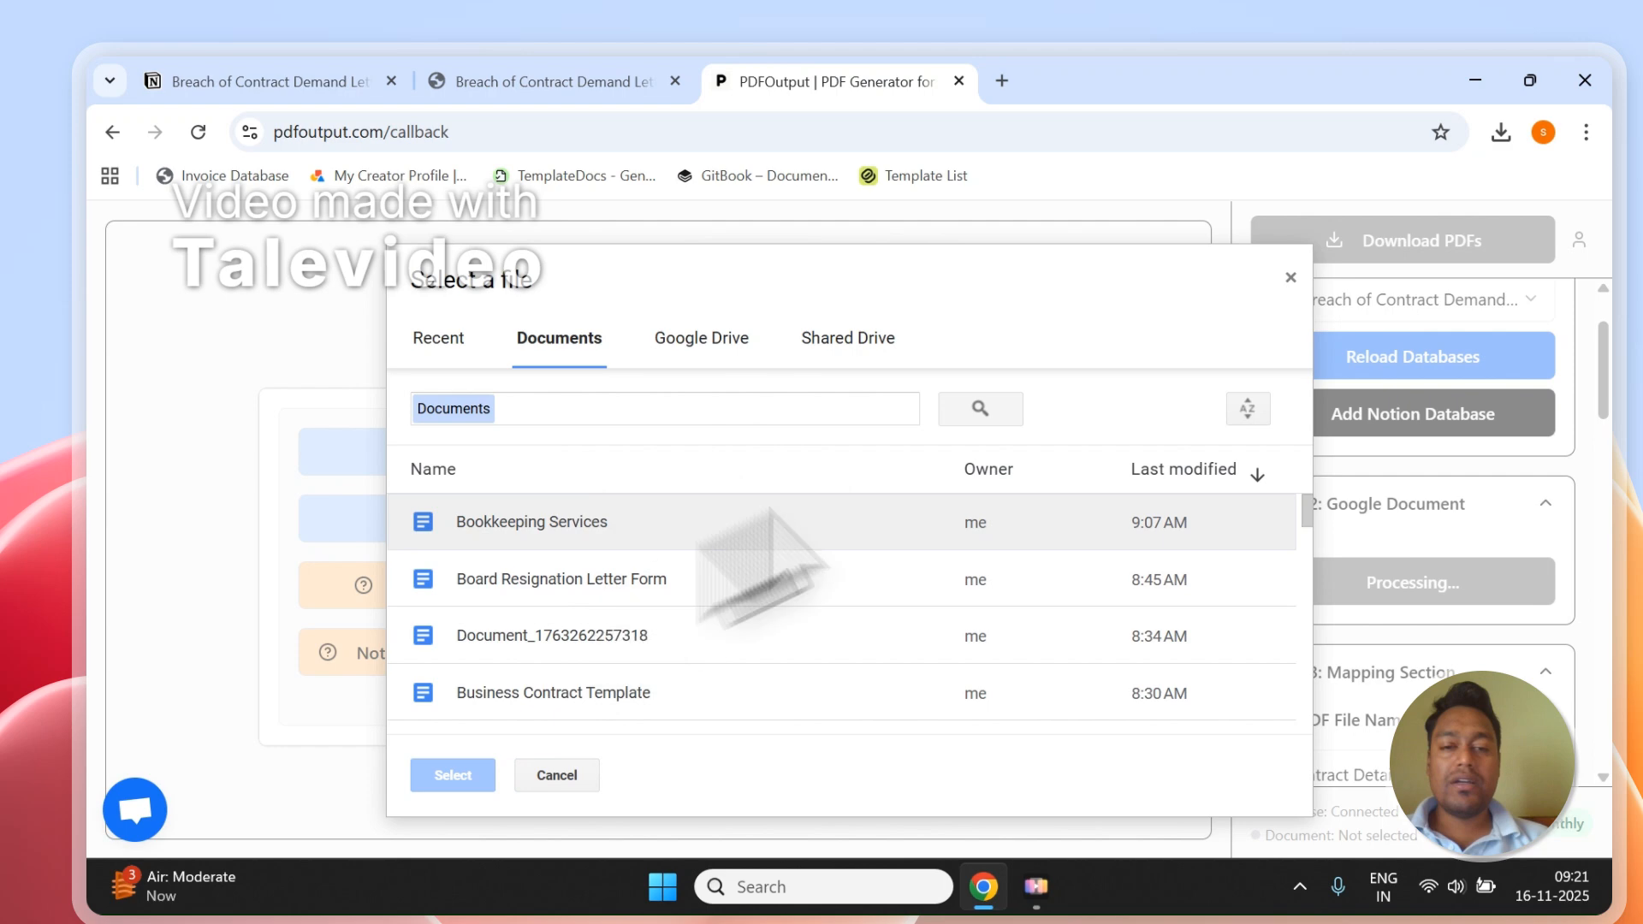
{"action": "left_click", "coordinate": [1291, 277]}
- Add the recommended demo document as the Google document for the selected Notion database
{"action": "left_click", "coordinate": [1383, 584]}
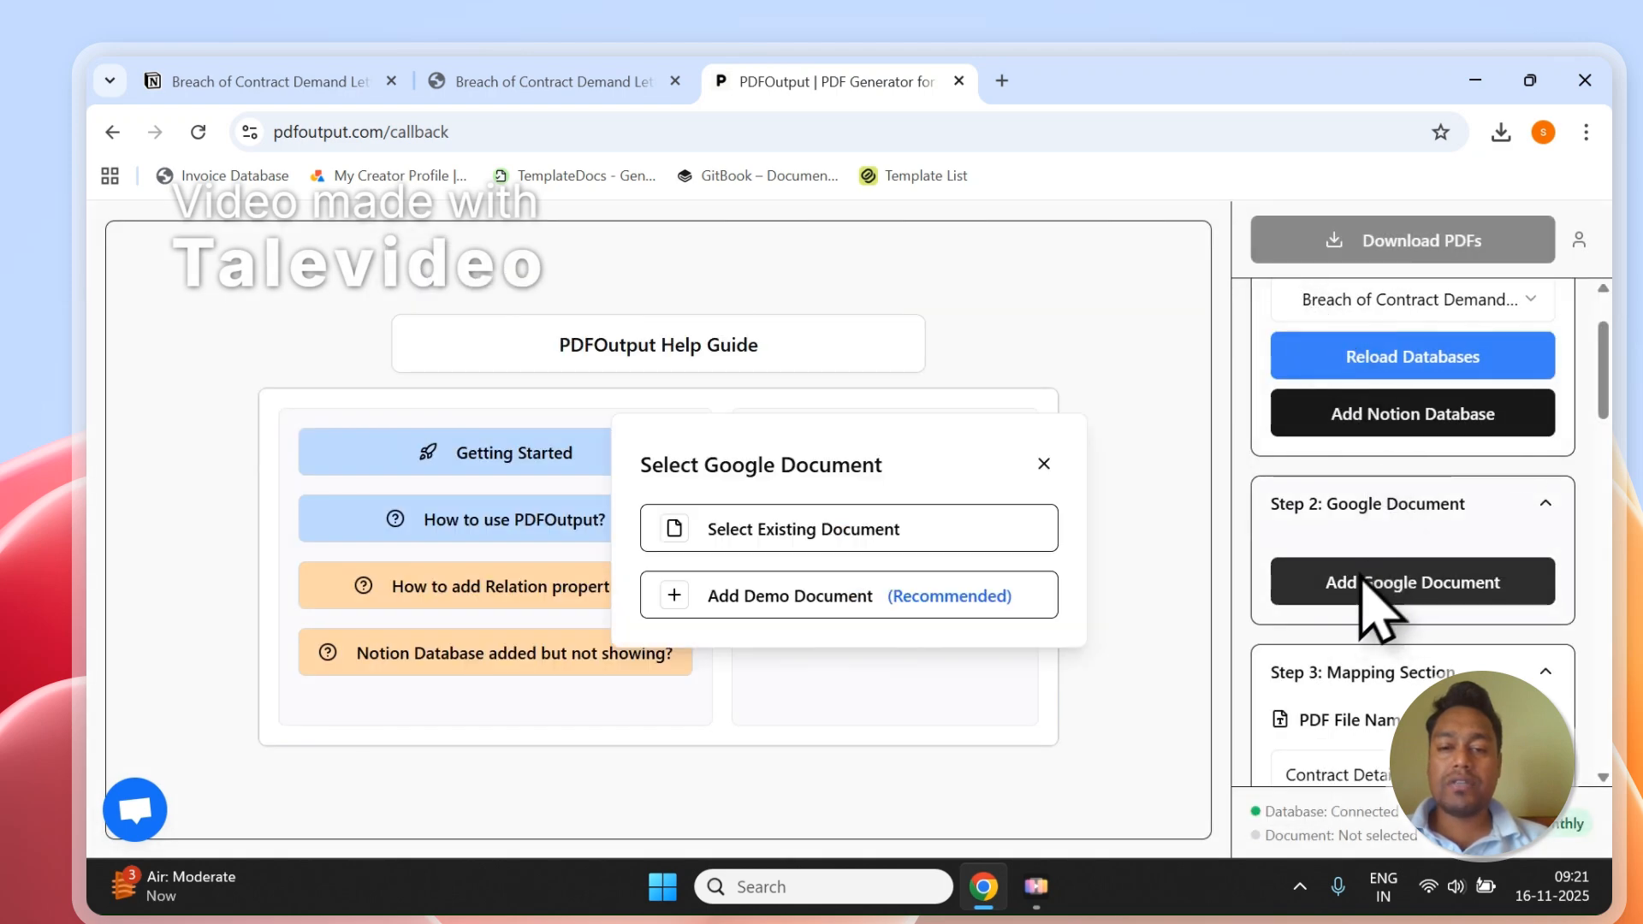
{"action": "left_click", "coordinate": [729, 597]}
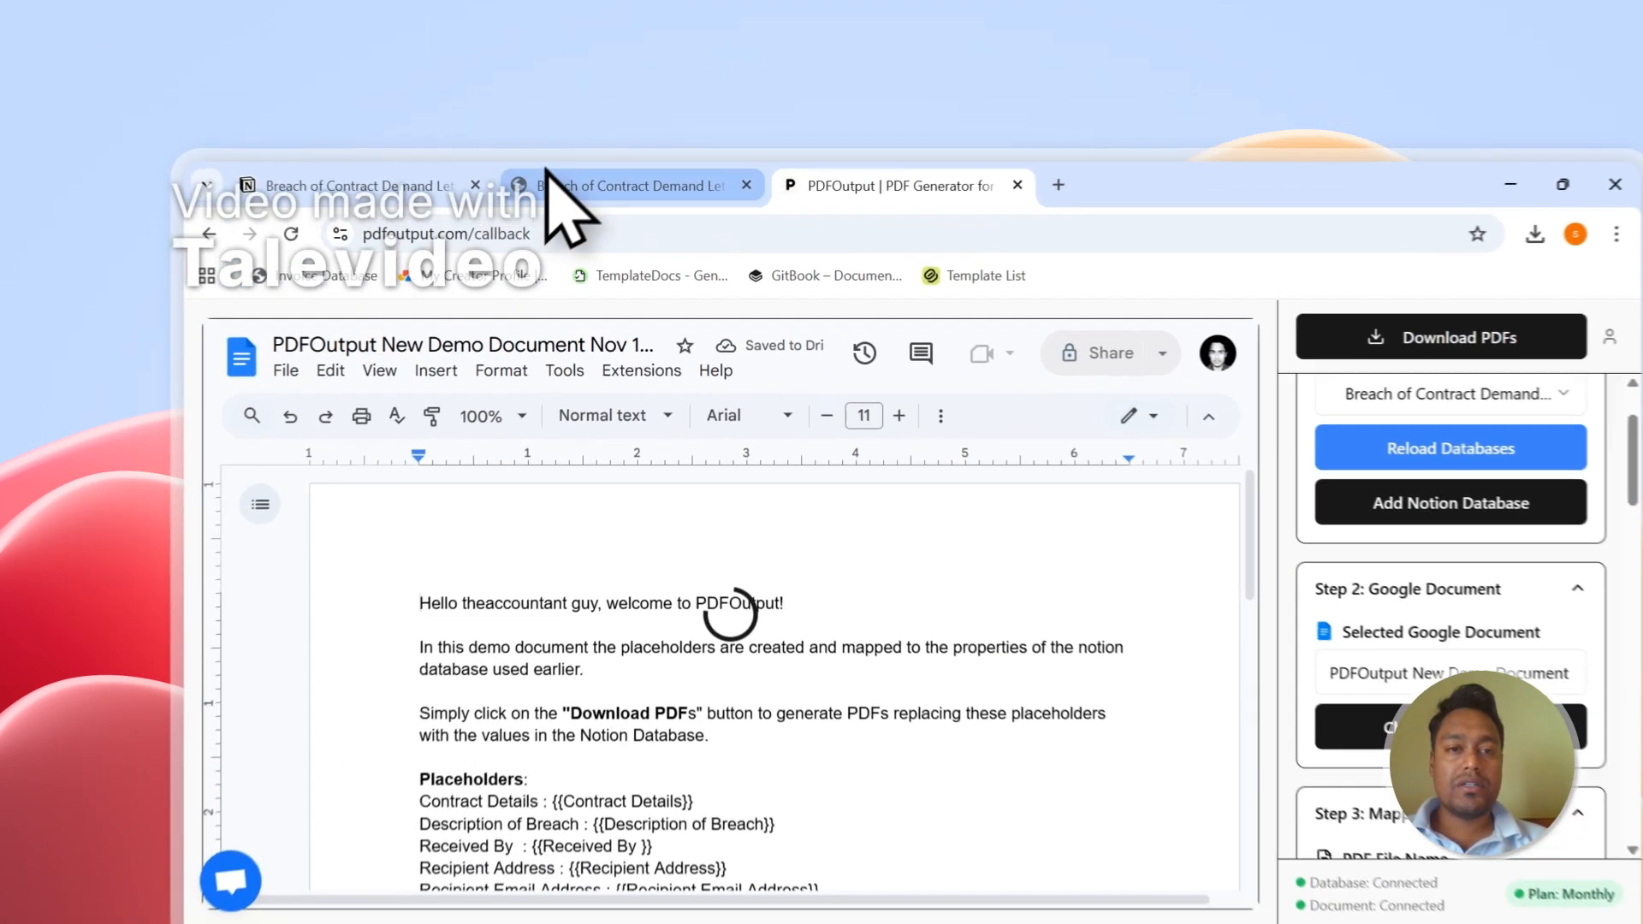
- Copy the page title from Notion and rename the demo document in PDFOutput as "Breach of Contract Demand Letter Form"
{"action": "left_click", "coordinate": [500, 125]}
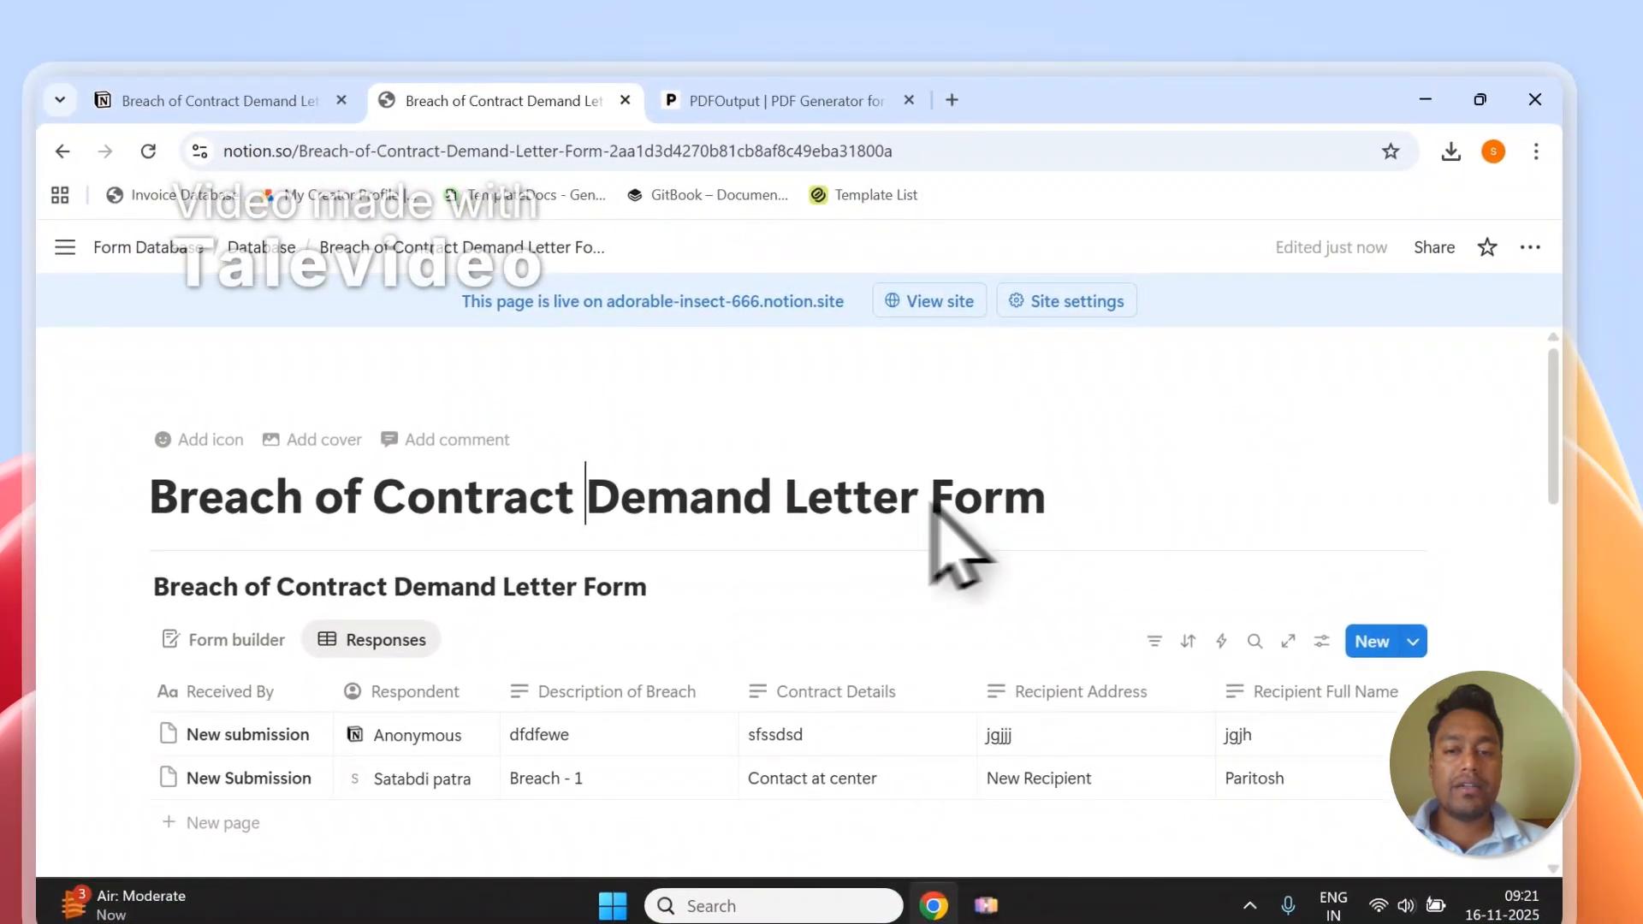
{"action": "left_click_drag", "start_coordinate": [1043, 507], "coordinate": [162, 514]}
{"action": "right_click", "coordinate": [218, 505]}
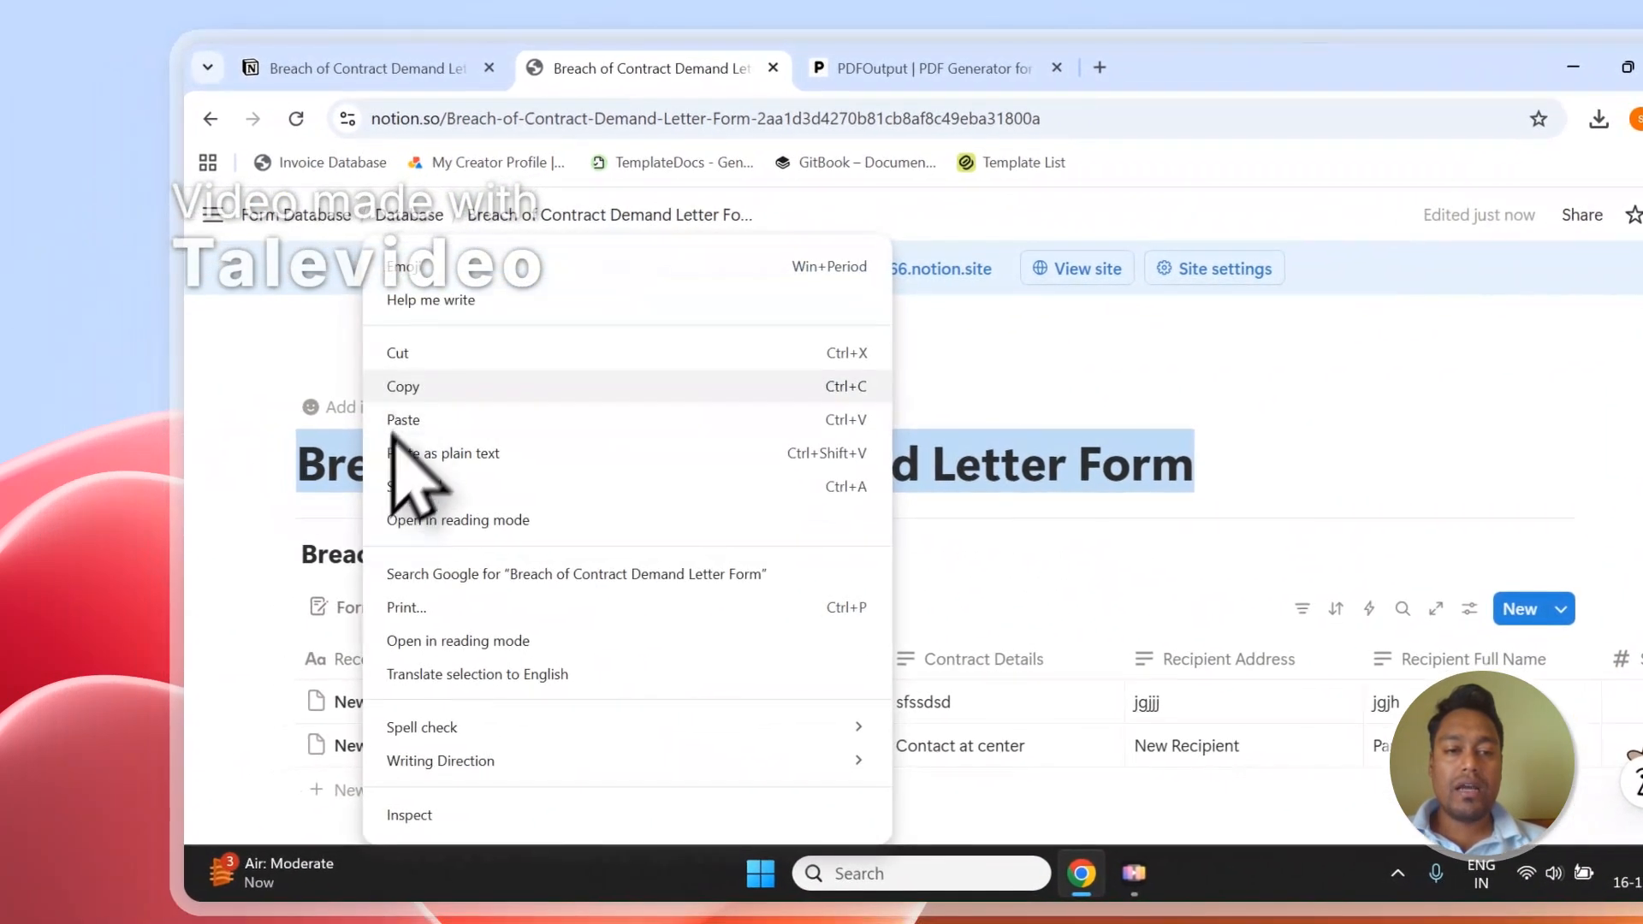
{"action": "left_click", "coordinate": [402, 388]}
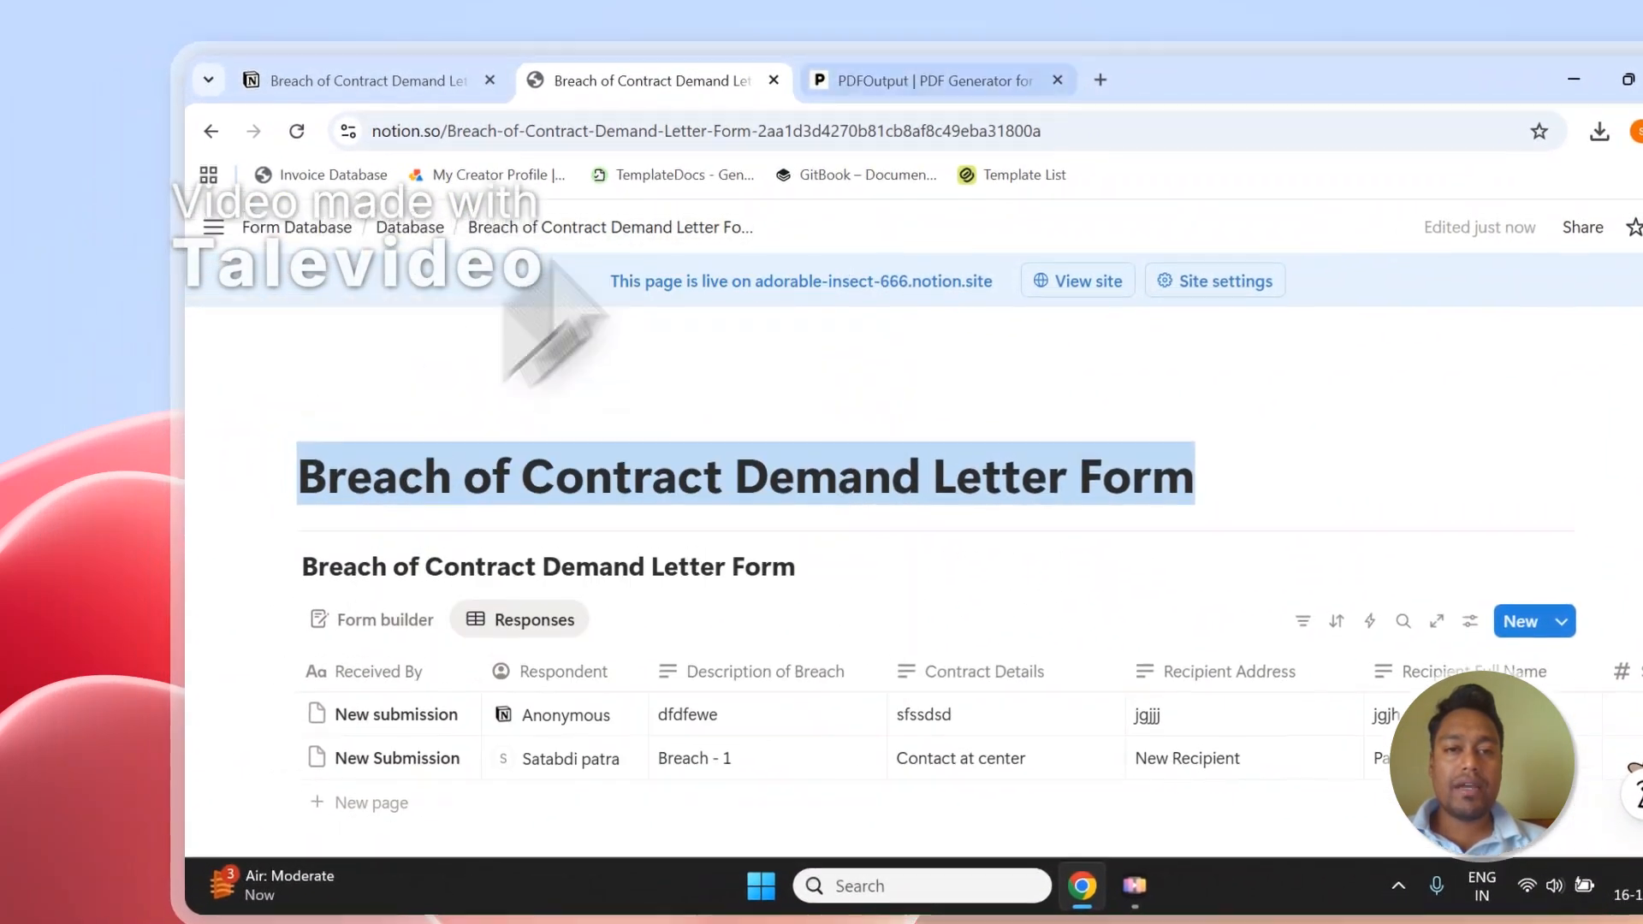
{"action": "left_click", "coordinate": [881, 68]}
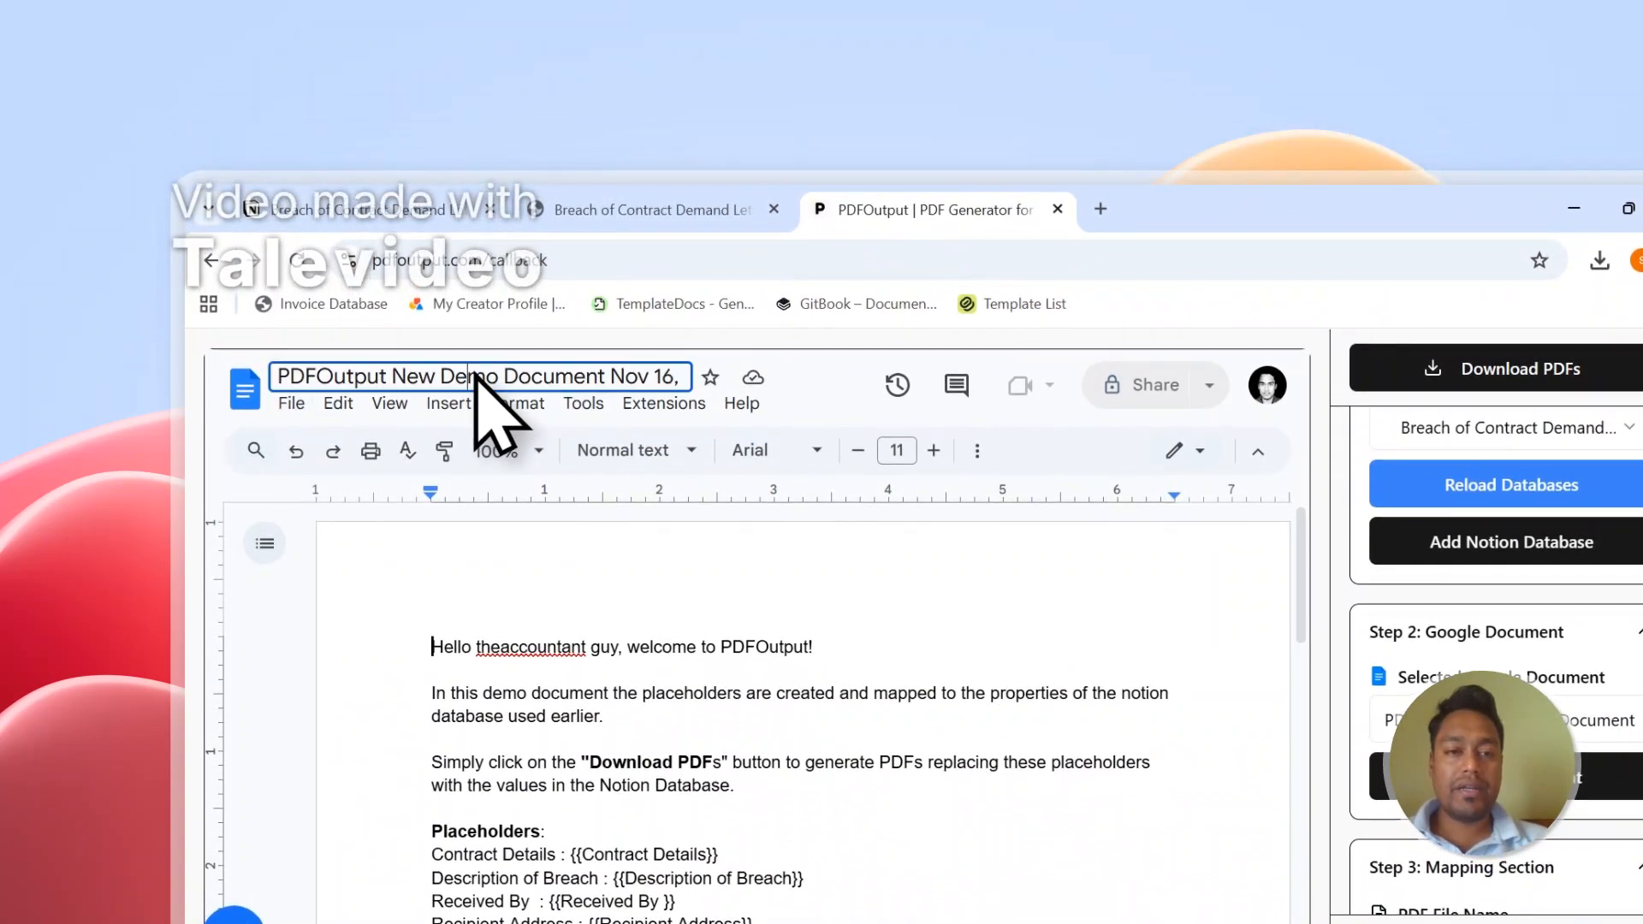
{"action": "key", "text": "BackSpace"}
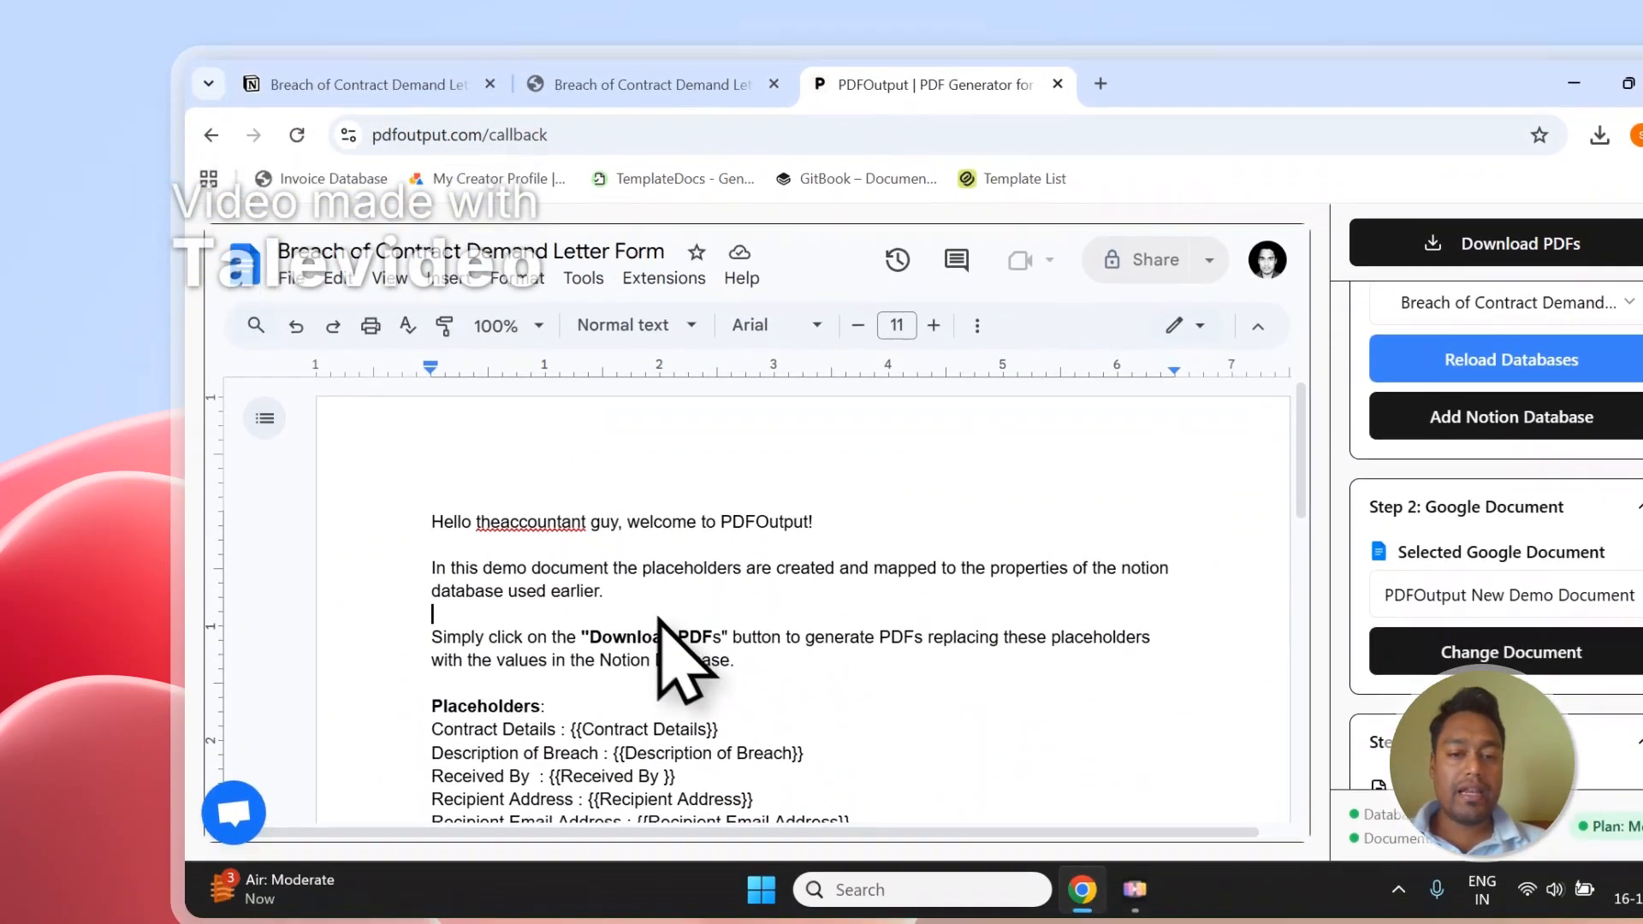
- Delete the welcome and instruction text above the Placeholders heading in the demo document
{"action": "left_click", "coordinate": [737, 786]}
{"action": "left_click_drag", "start_coordinate": [736, 645], "coordinate": [443, 507]}
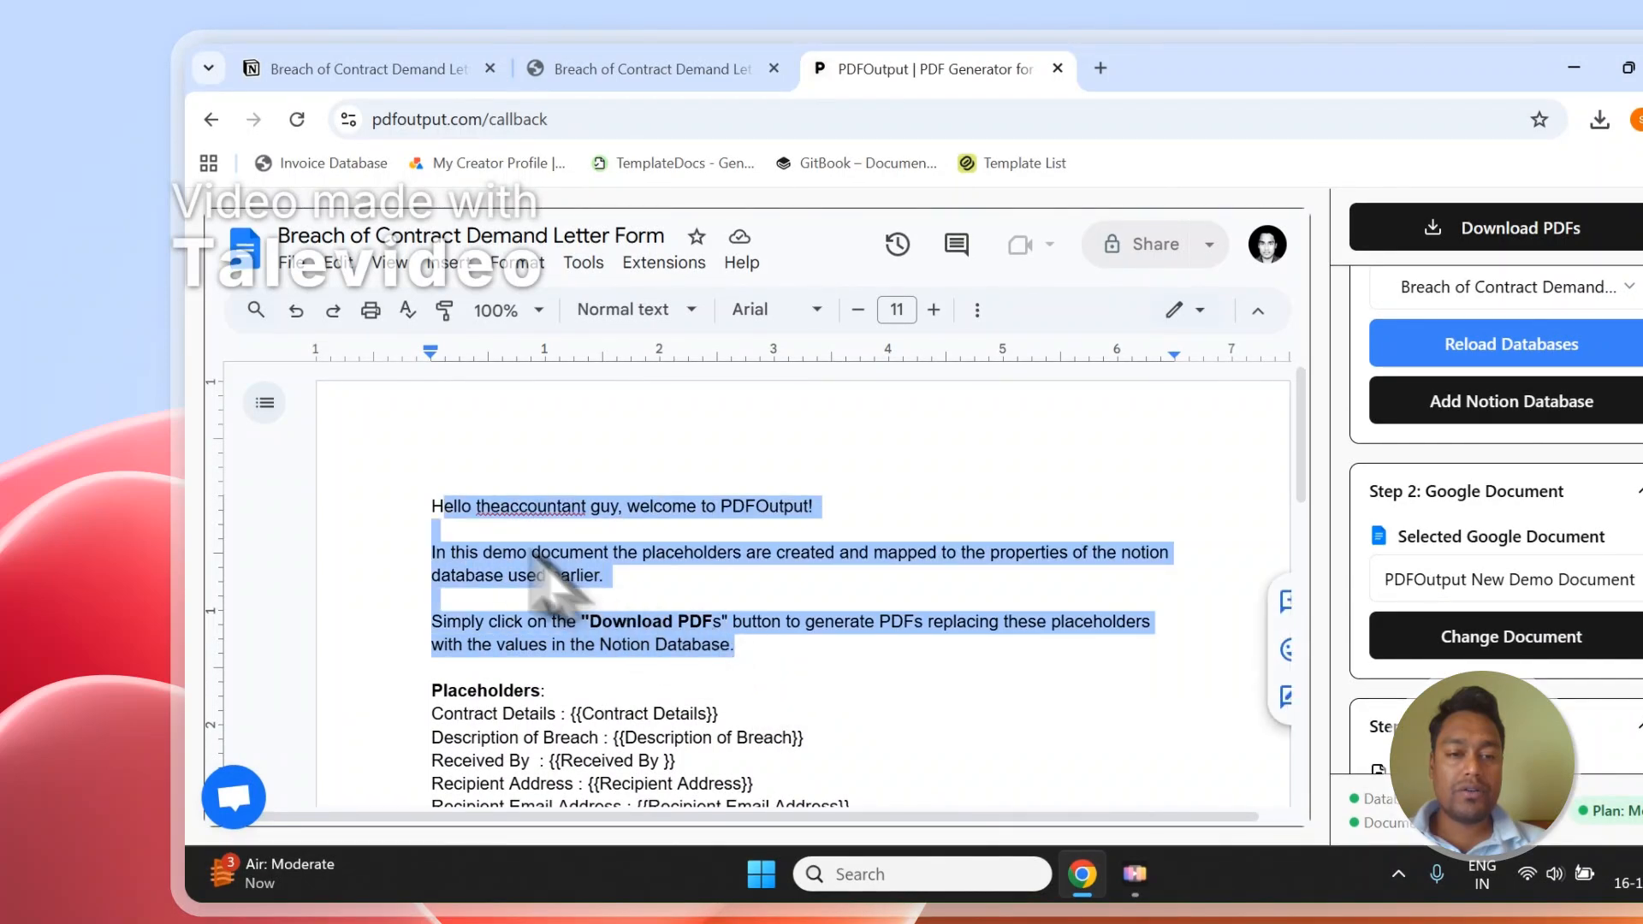
{"action": "key", "text": "BackSpace"}
{"action": "key", "text": "BackSpace"}
{"action": "key", "text": "BackSpace"}
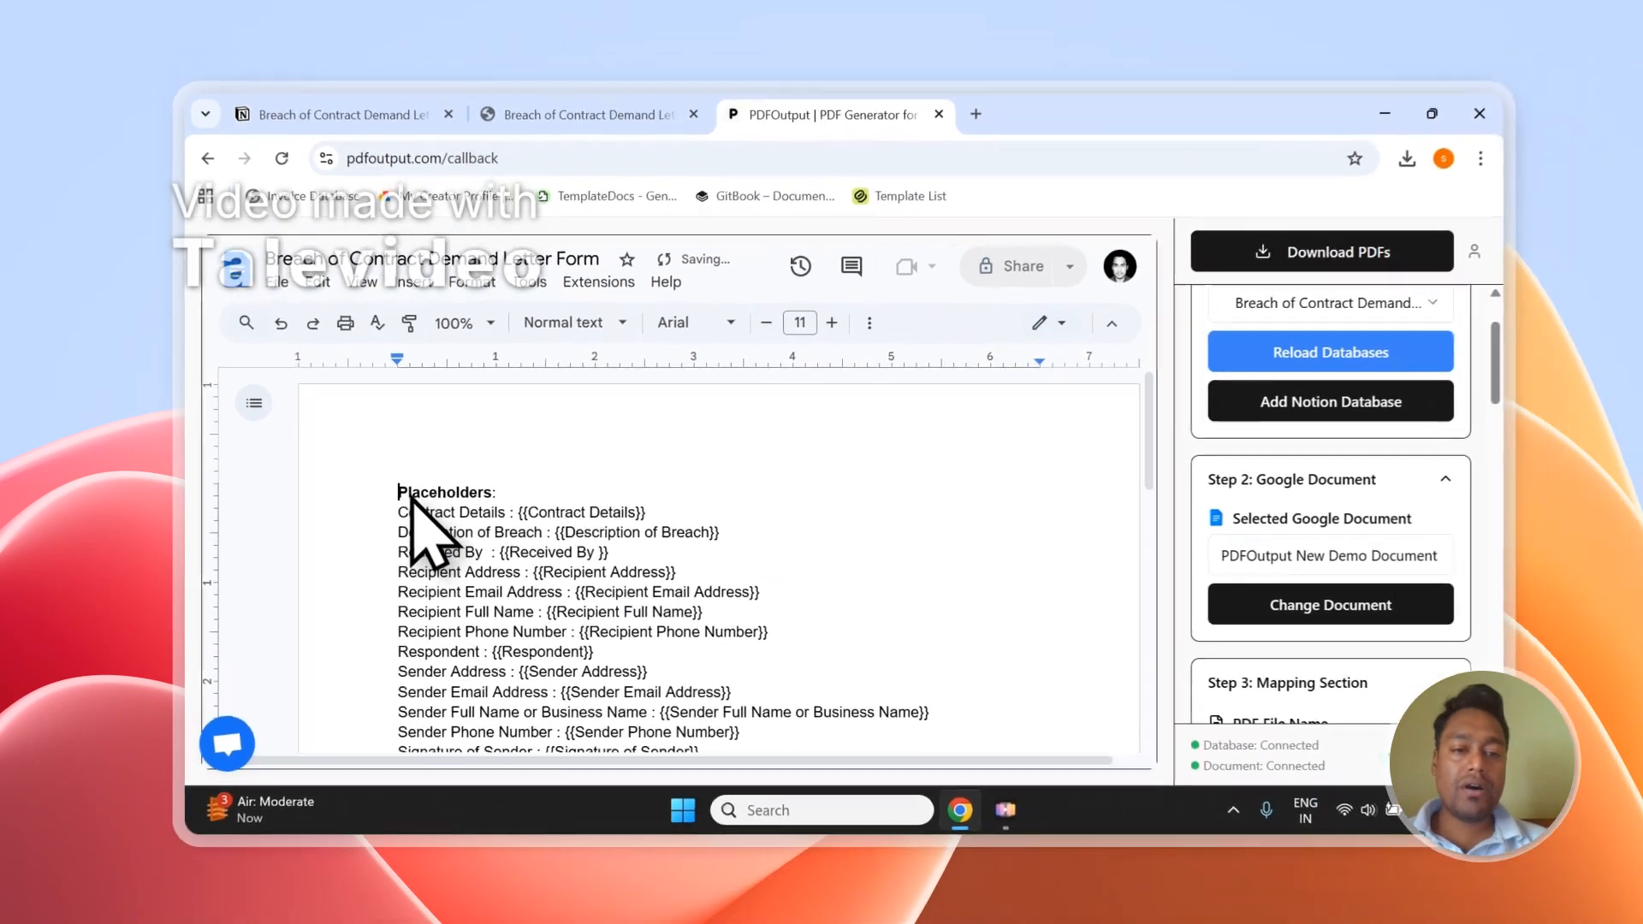
- Compare the document's placeholders and PDFOutput's database properties with the response columns of the Notion form, including GeneratePDF and PDFFiles
{"action": "scroll", "coordinate": [479, 650], "scroll_direction": "down", "scroll_amount": 1}
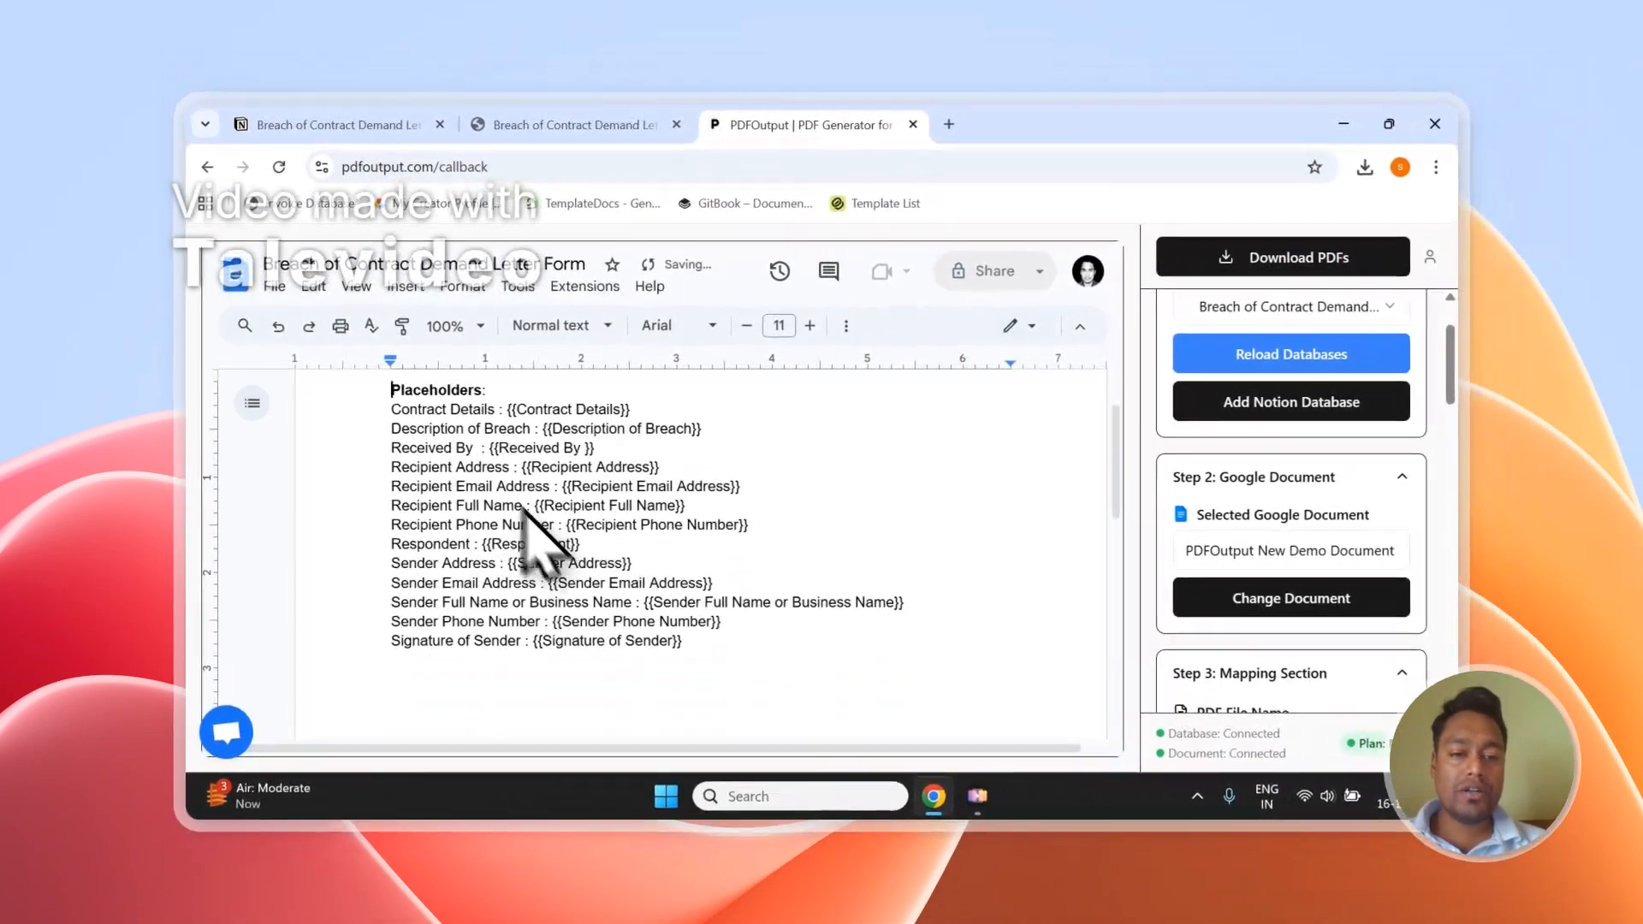
{"action": "left_click", "coordinate": [609, 124]}
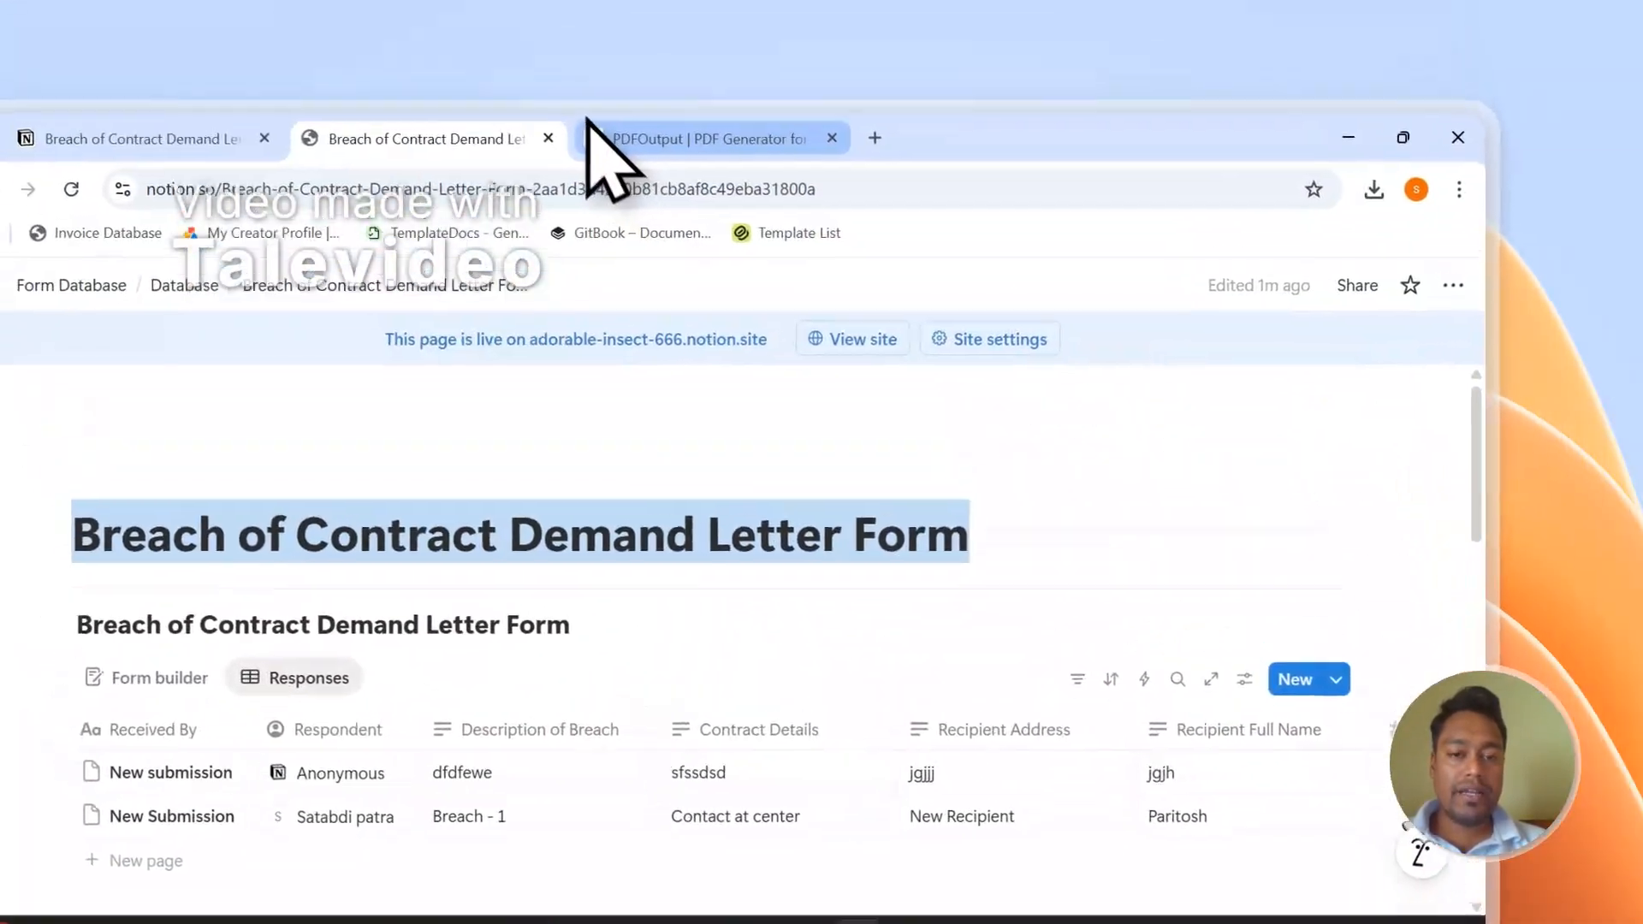
{"action": "left_click", "coordinate": [899, 57]}
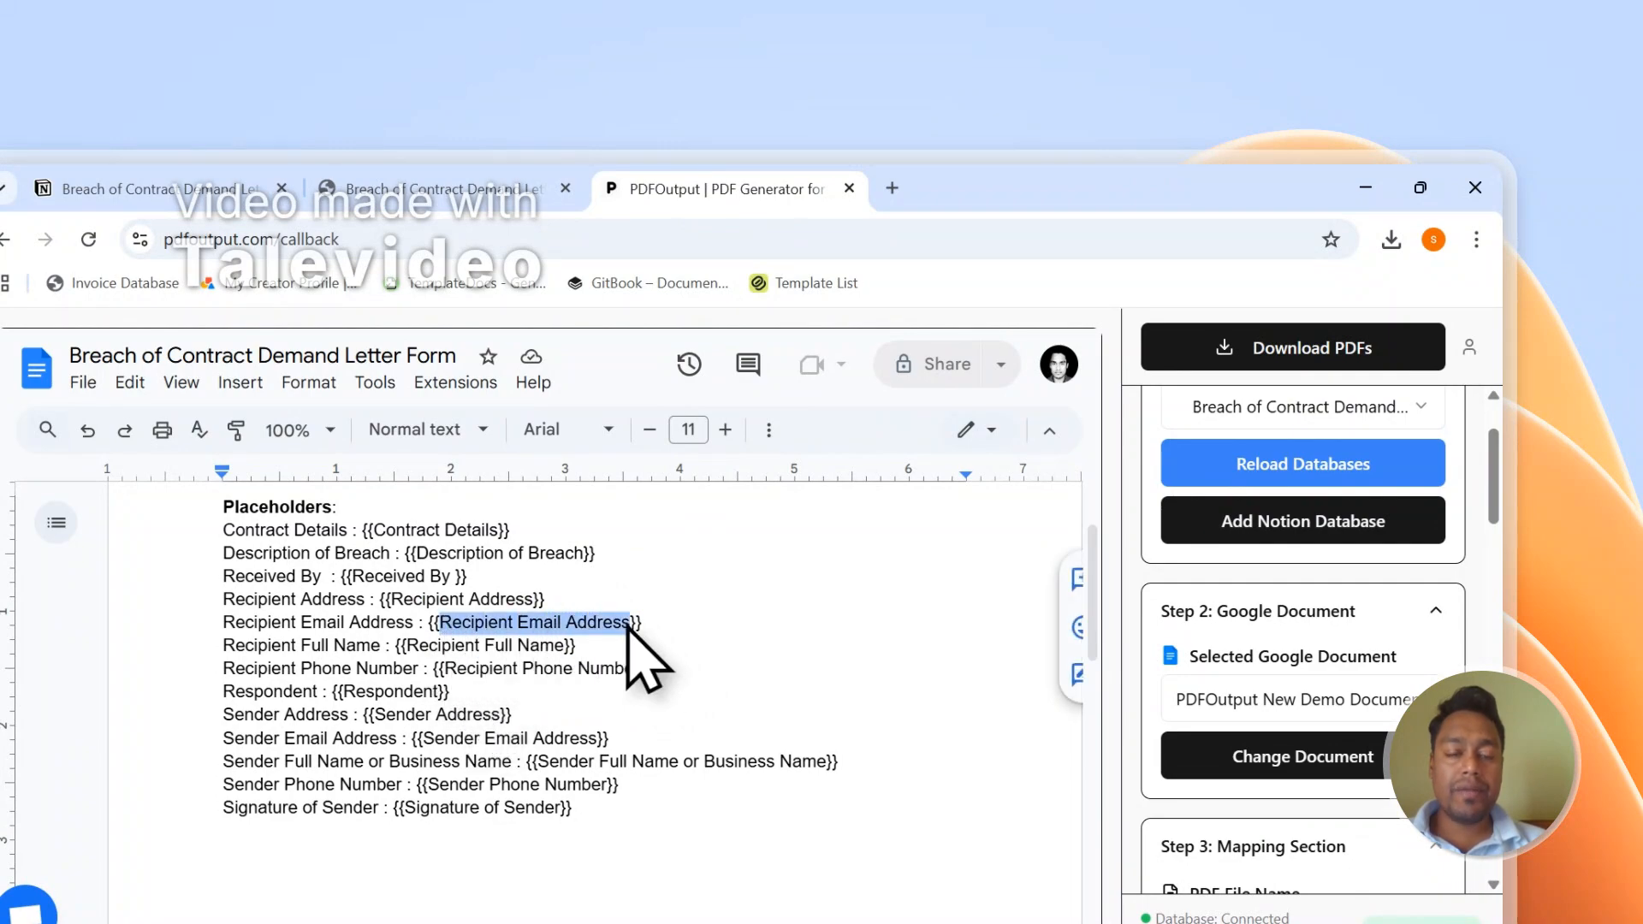
{"action": "left_click", "coordinate": [437, 188]}
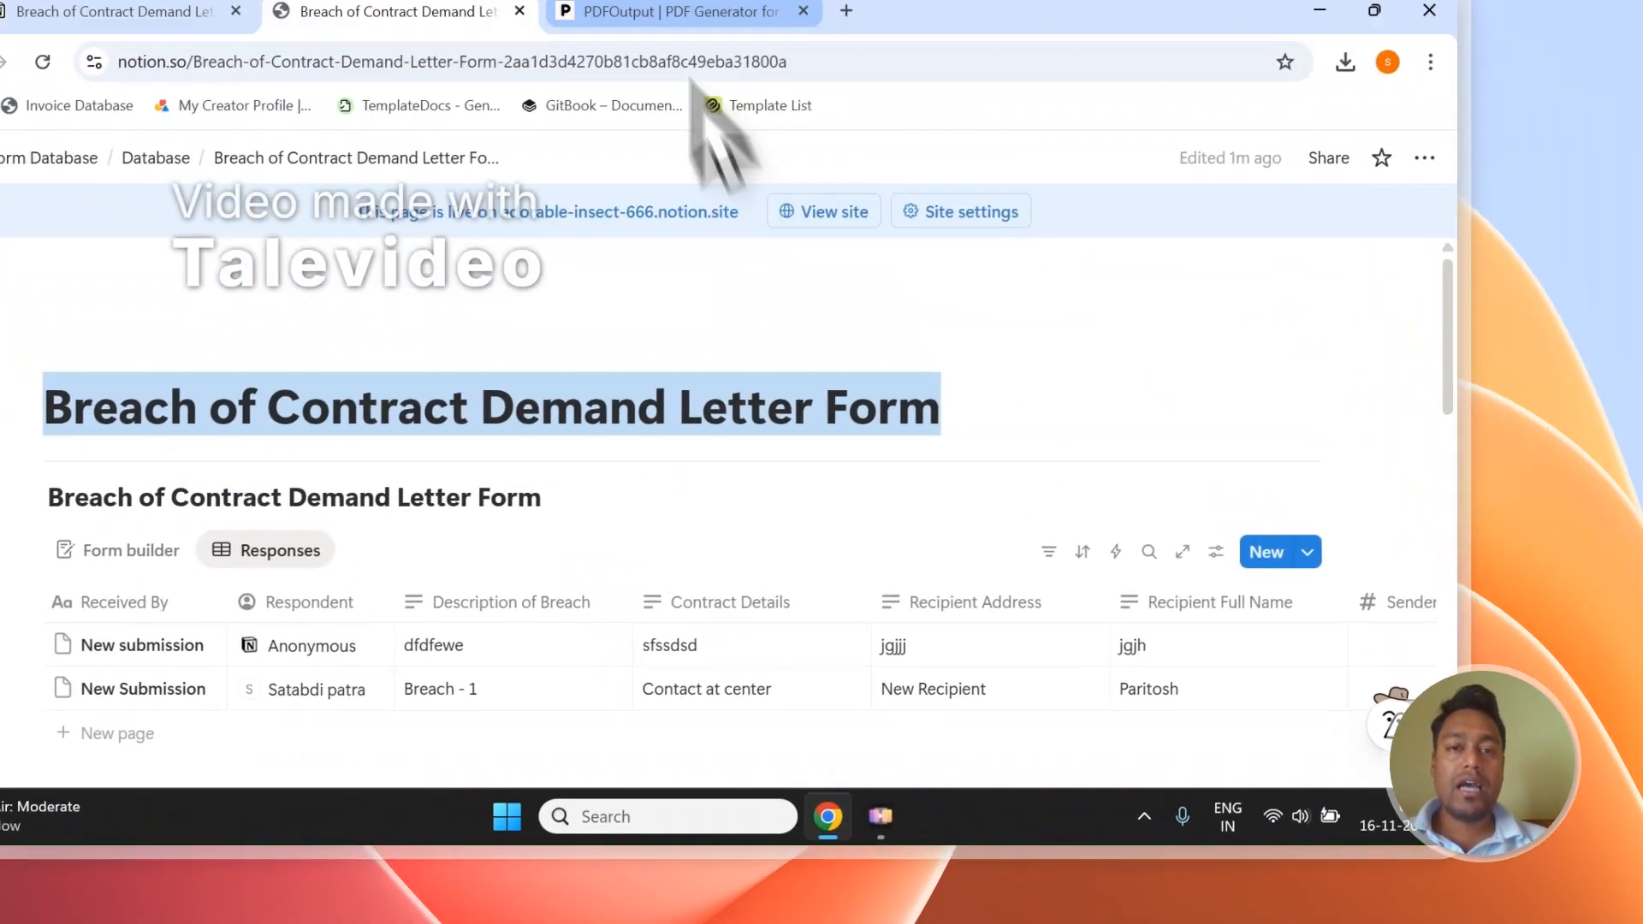
{"action": "left_click", "coordinate": [712, 12]}
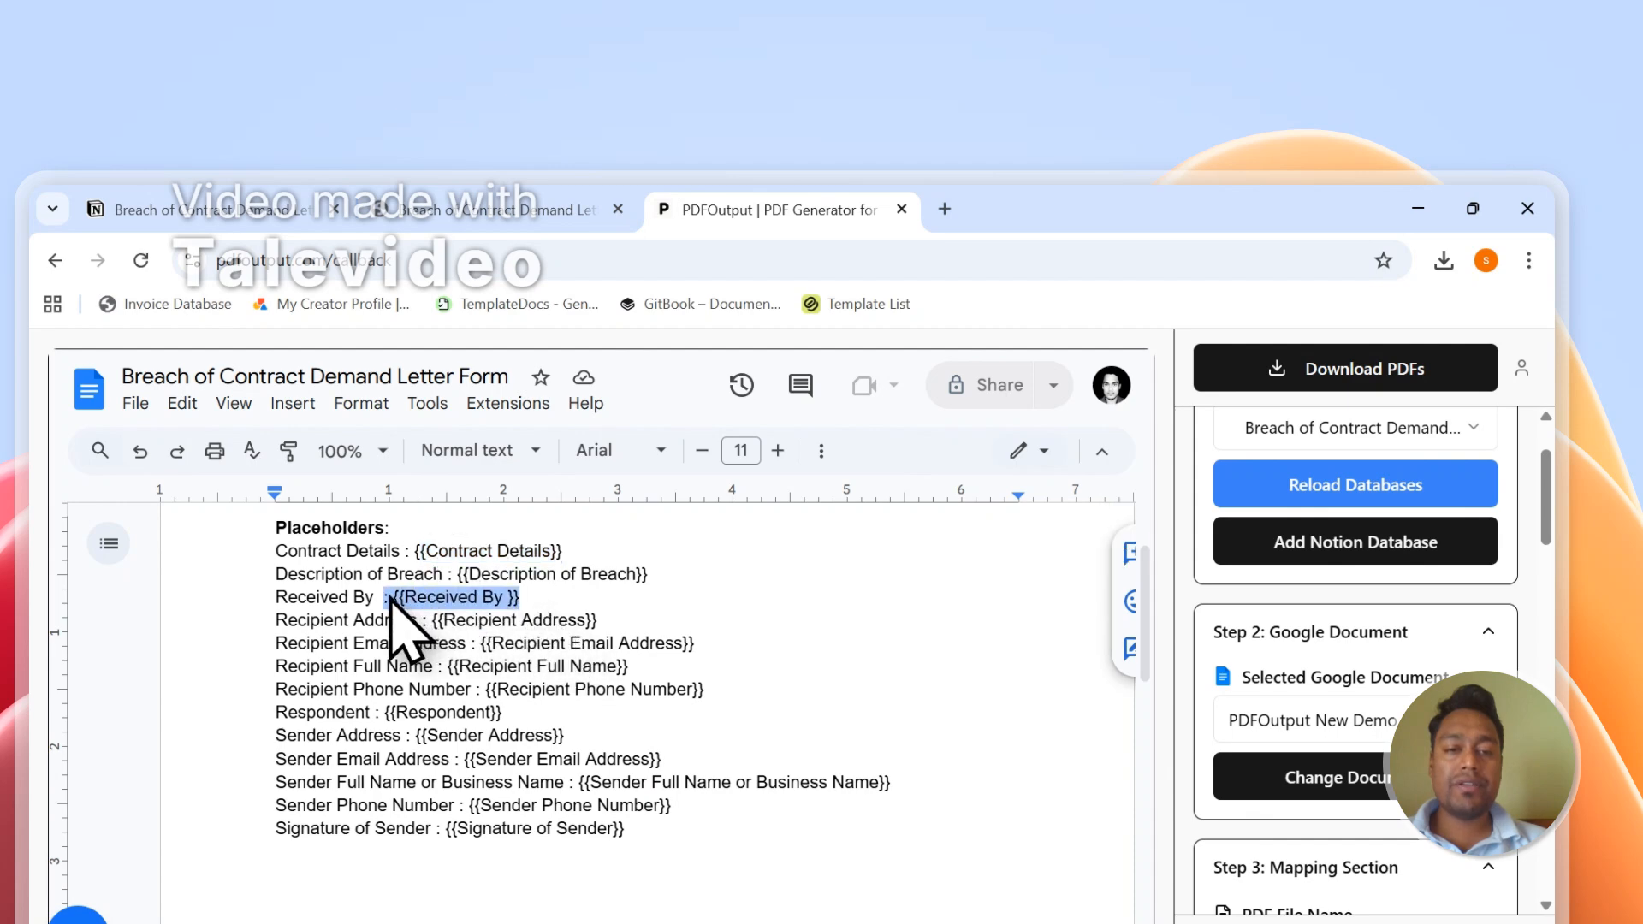
{"action": "left_click_drag", "start_coordinate": [567, 620], "coordinate": [608, 628]}
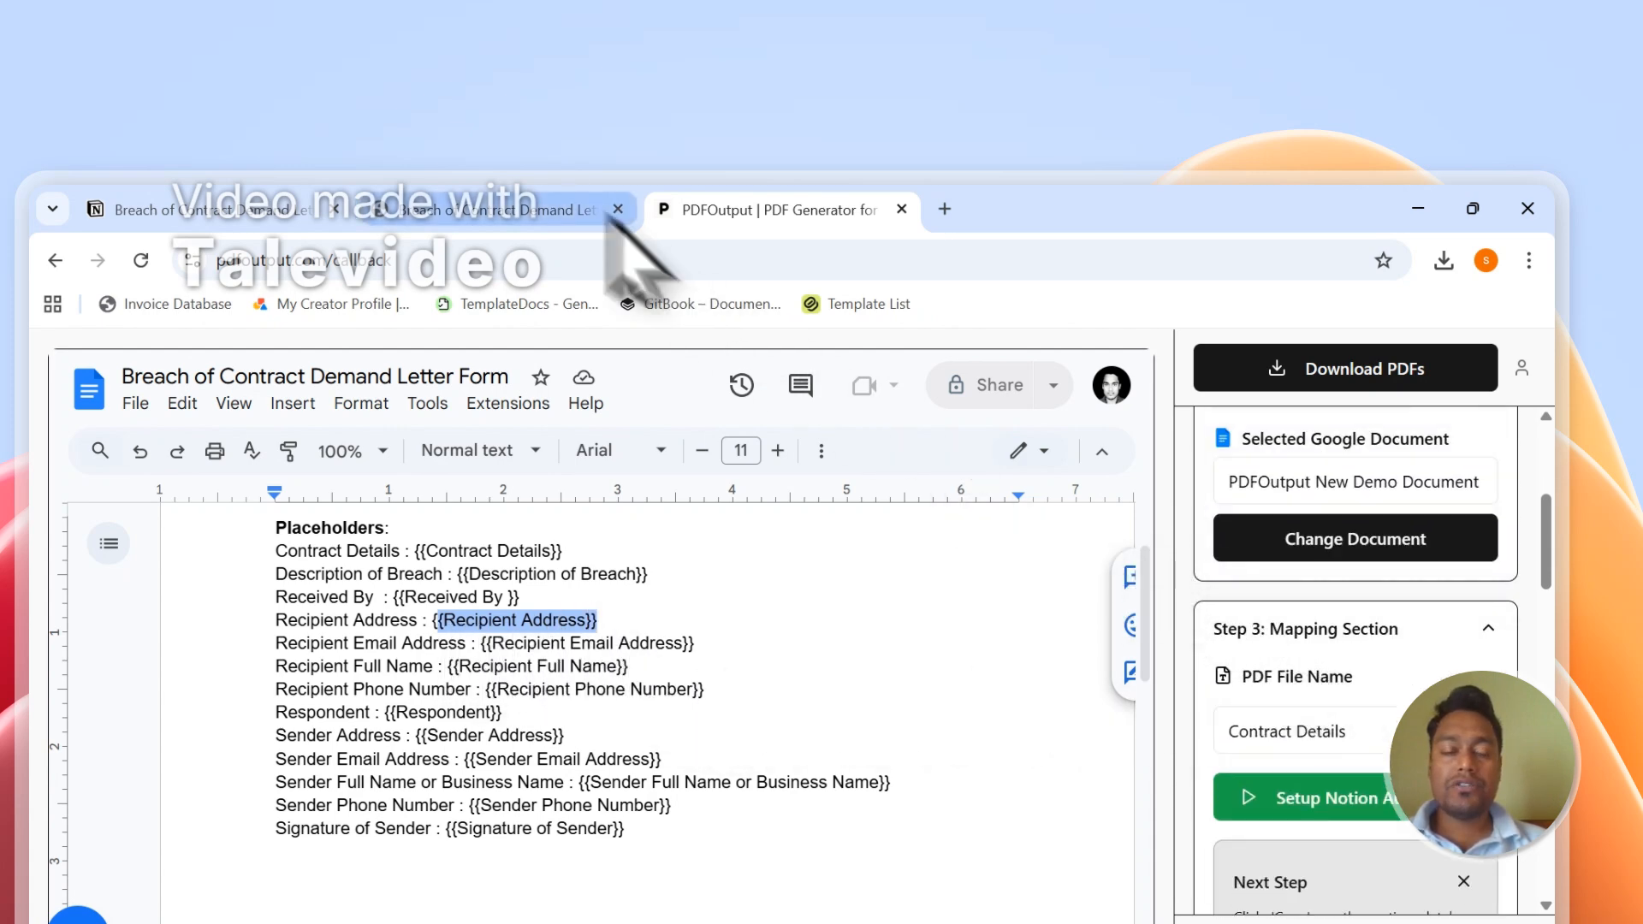
{"action": "left_click", "coordinate": [582, 211]}
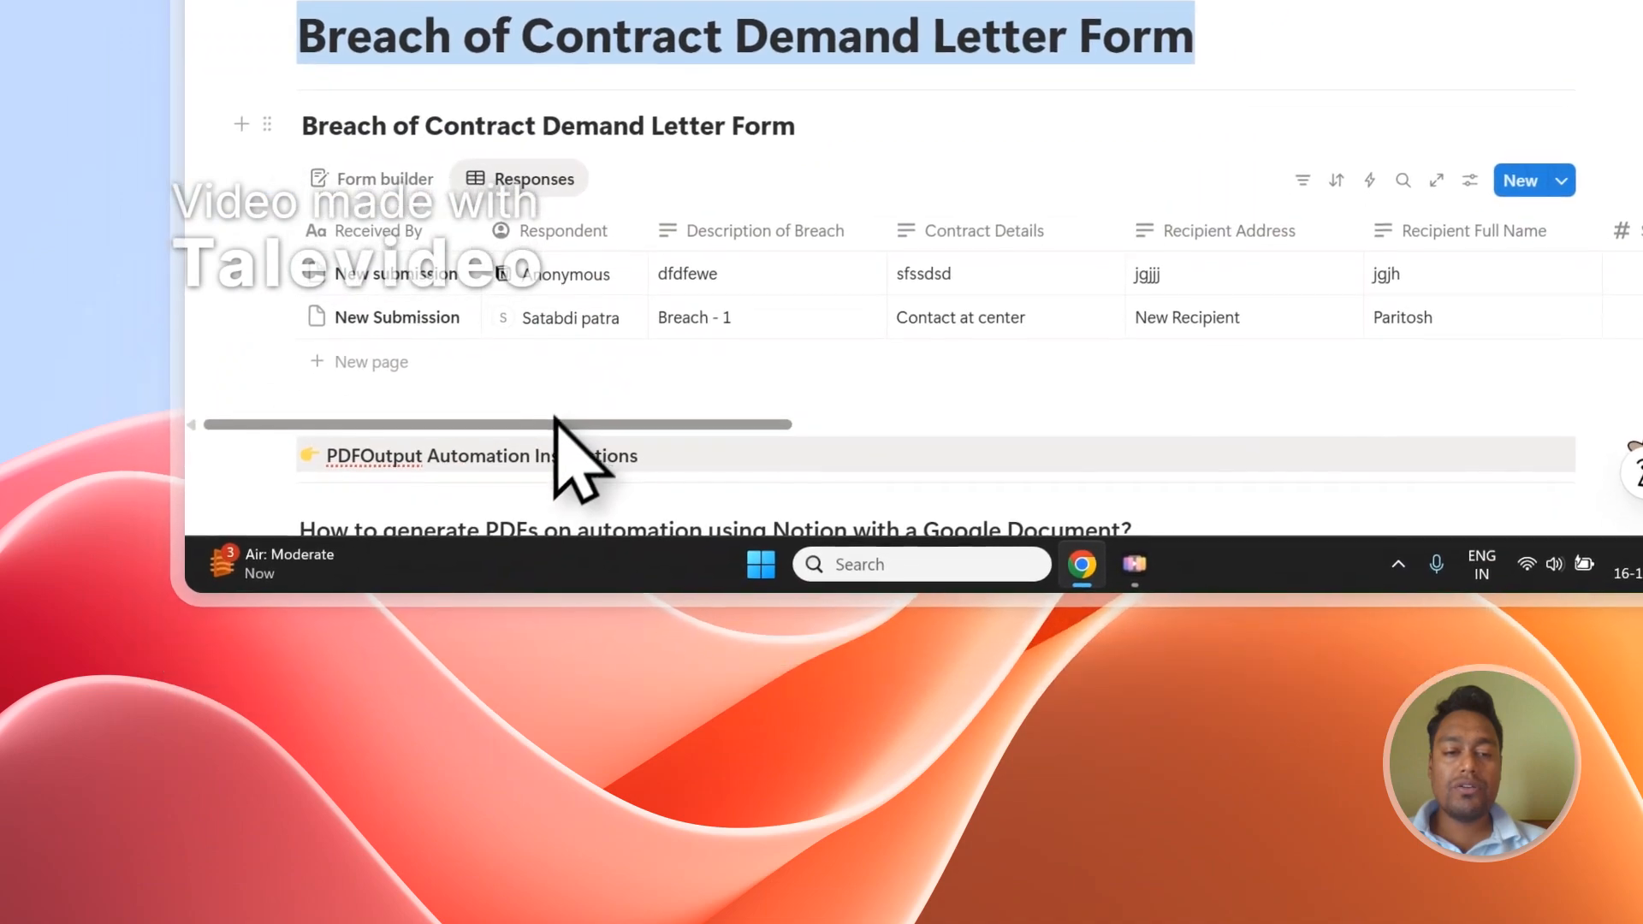
{"action": "left_click_drag", "start_coordinate": [557, 421], "coordinate": [1370, 434]}
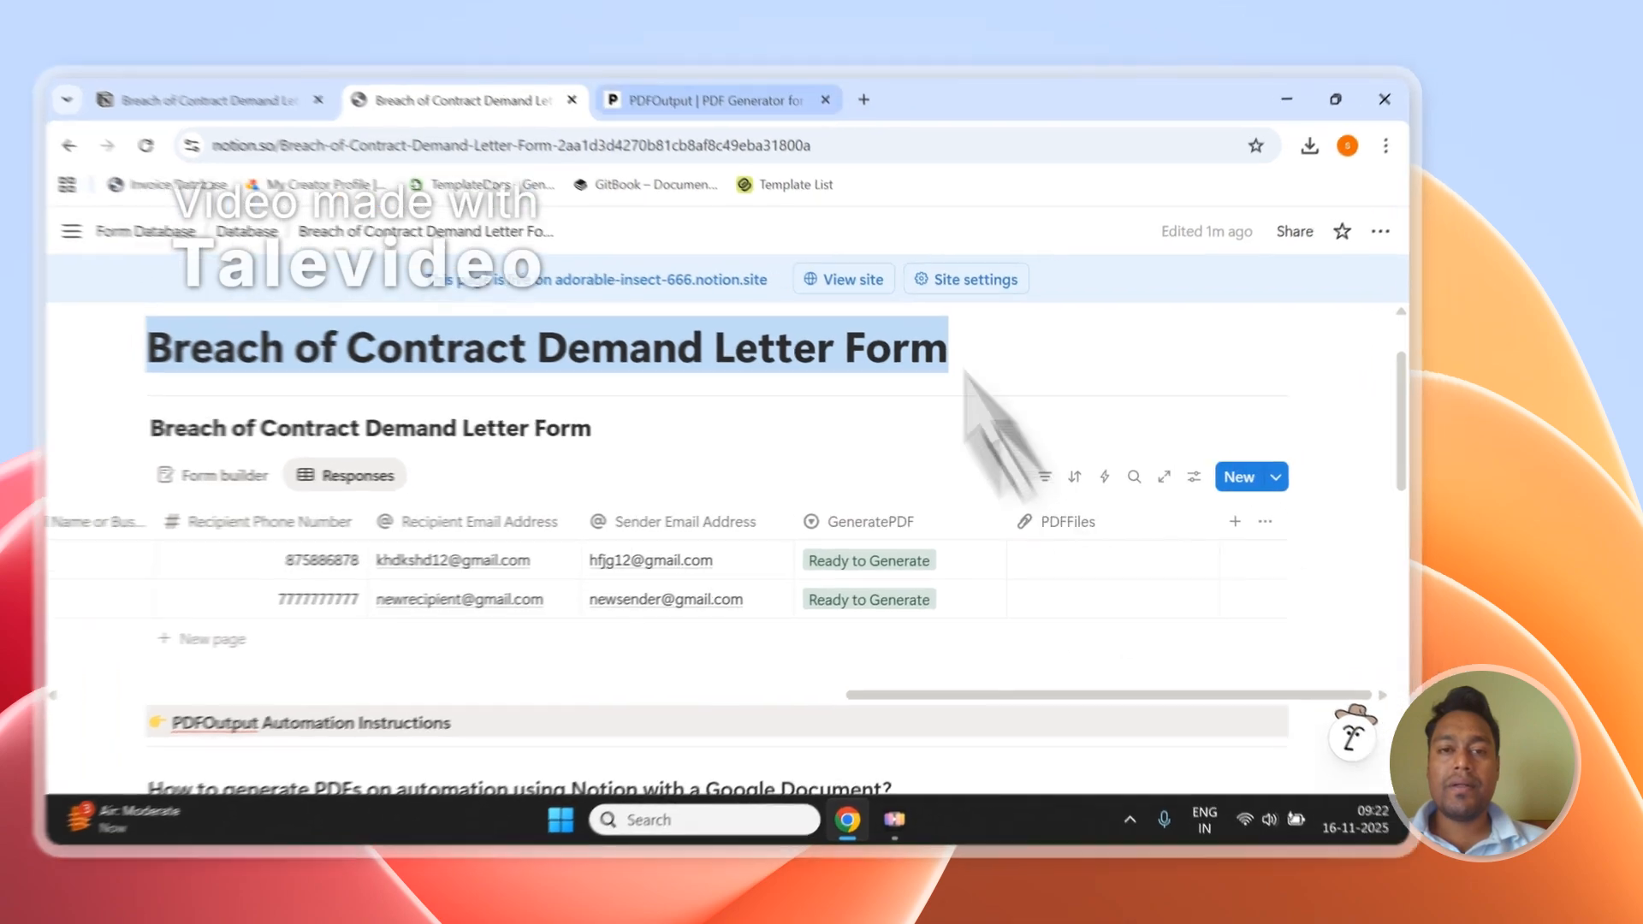
{"action": "left_click", "coordinate": [839, 126]}
{"action": "scroll", "coordinate": [1271, 501], "scroll_direction": "down", "scroll_amount": 4}
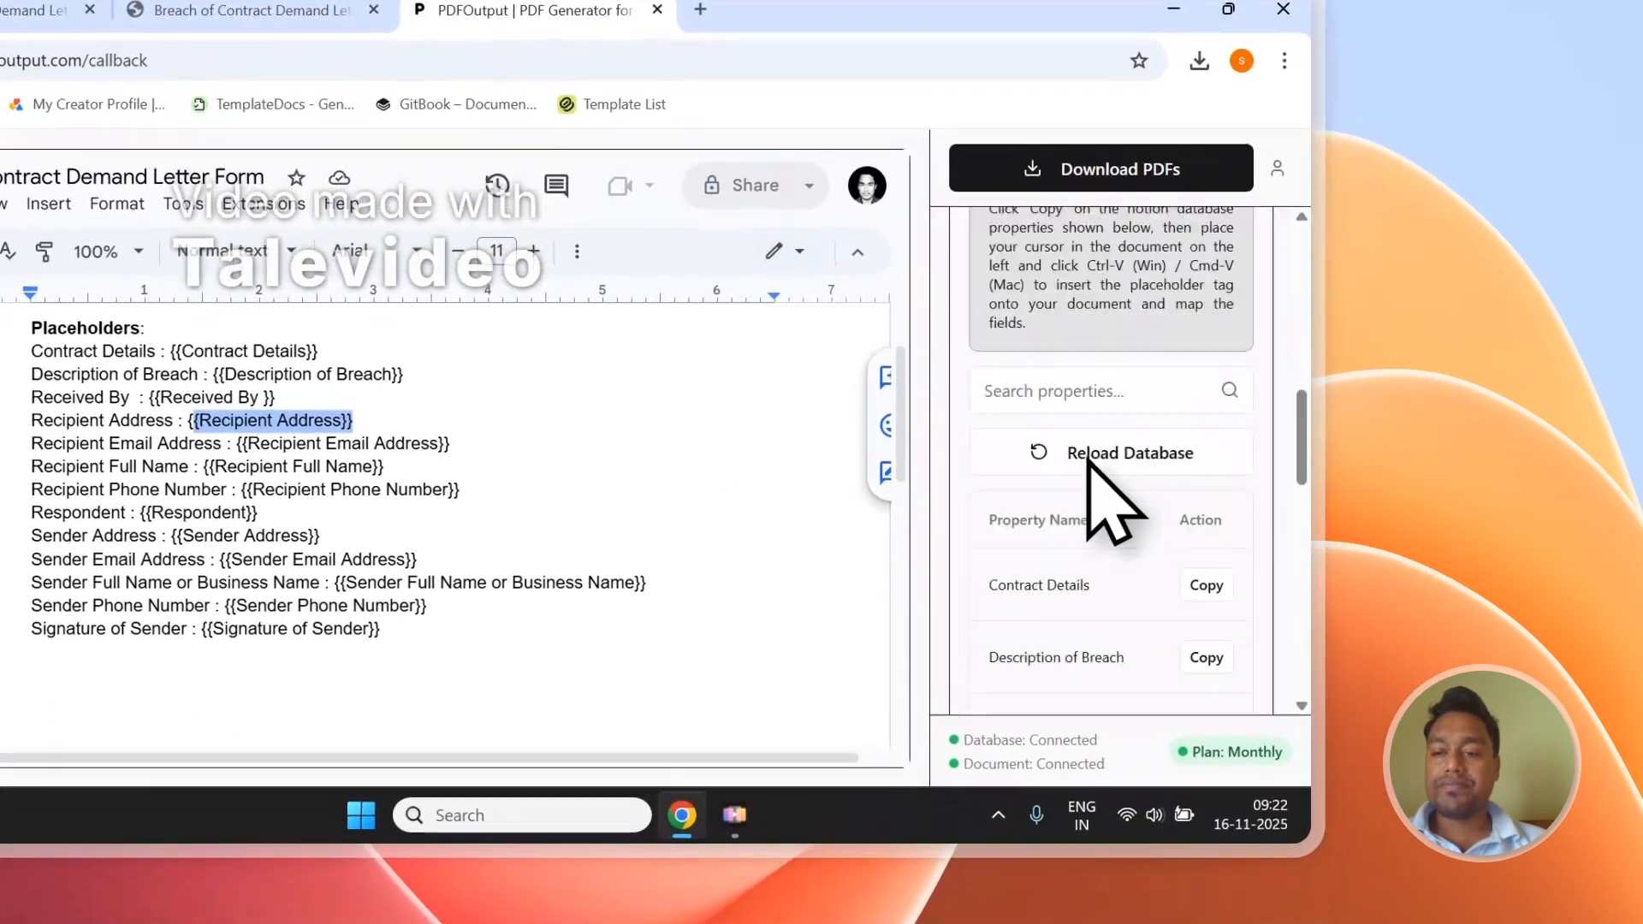
{"action": "scroll", "coordinate": [1091, 467], "scroll_direction": "down", "scroll_amount": 6}
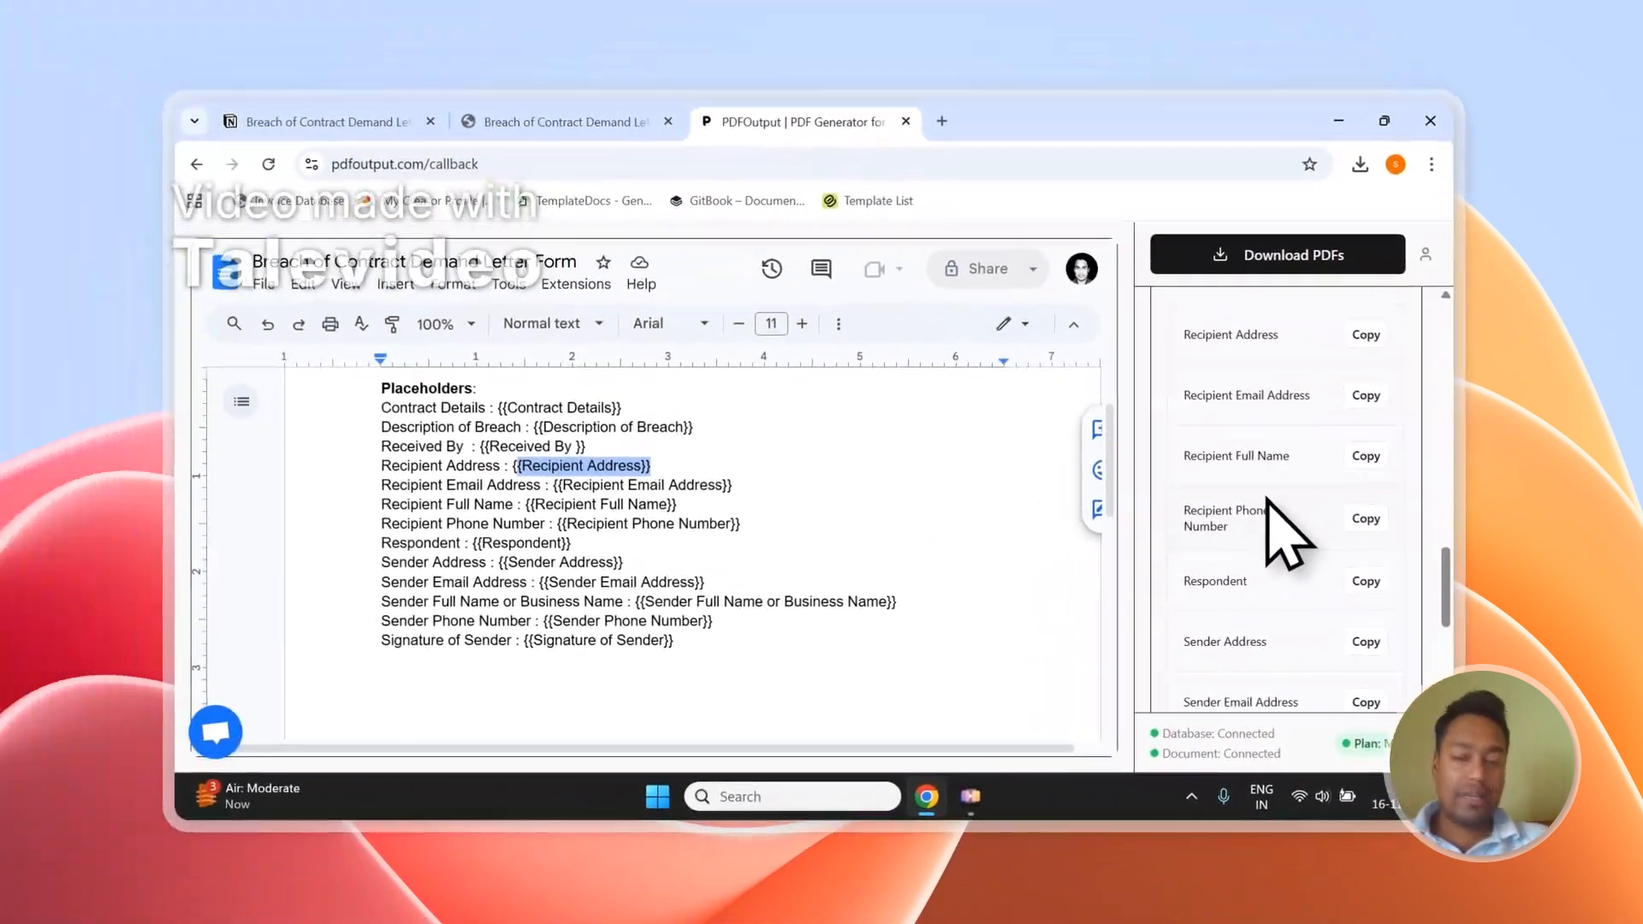
{"action": "scroll", "coordinate": [1274, 503], "scroll_direction": "up", "scroll_amount": 10}
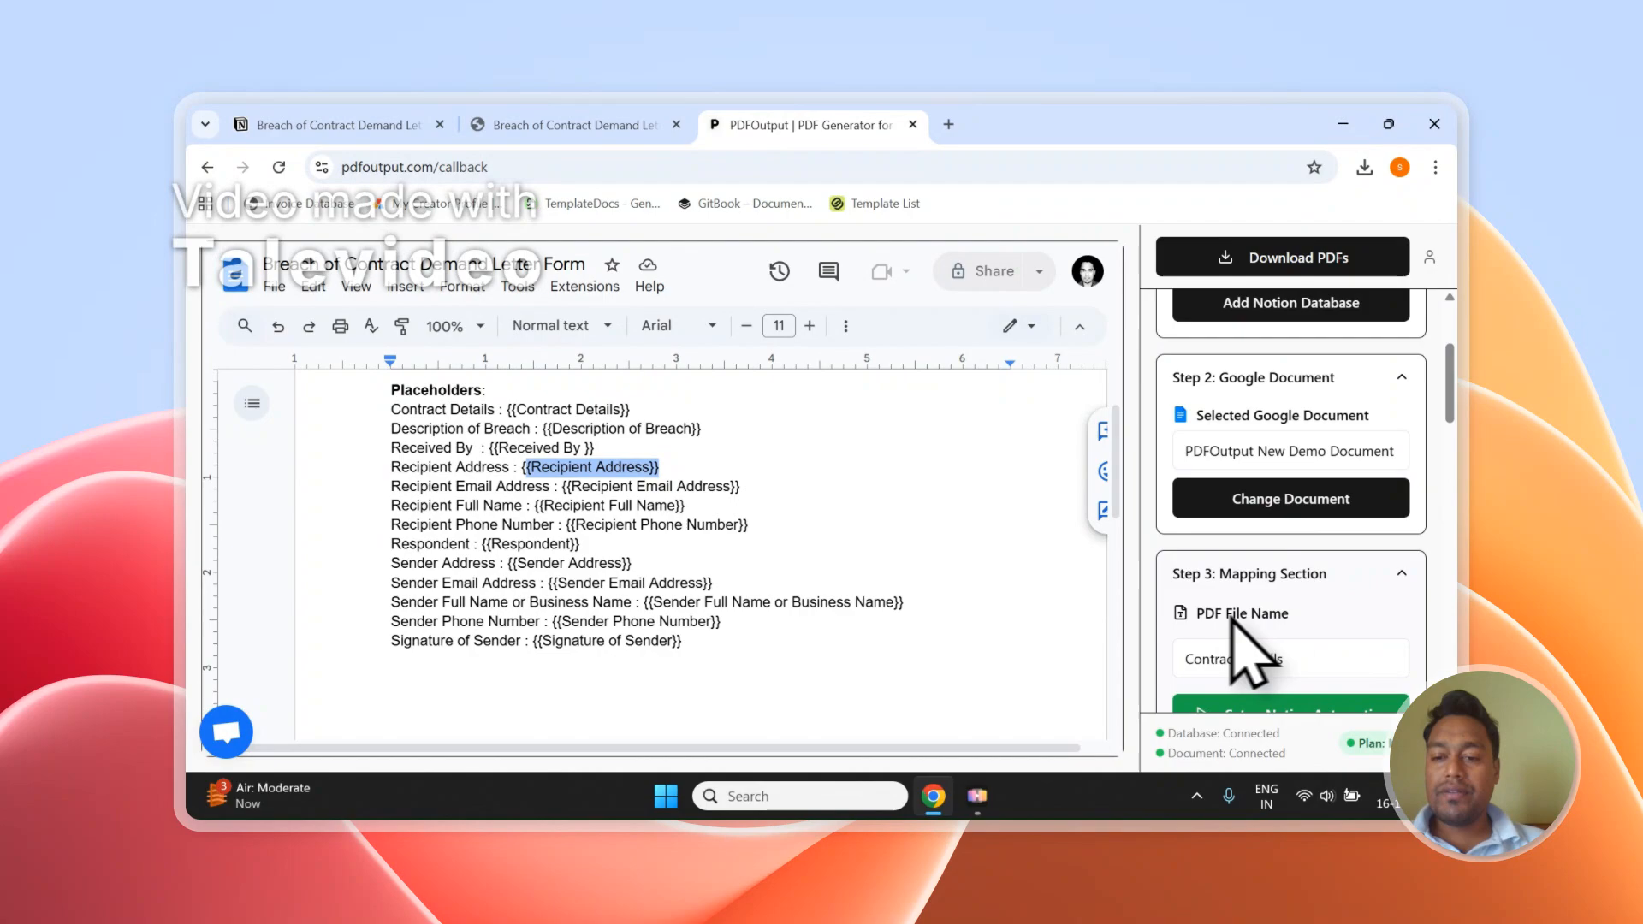
- Check the Notion response columns for a suitable naming property and set the PDF File Name in PDFOutput's mapping section to Recipient Full Name
{"action": "left_click", "coordinate": [1208, 619]}
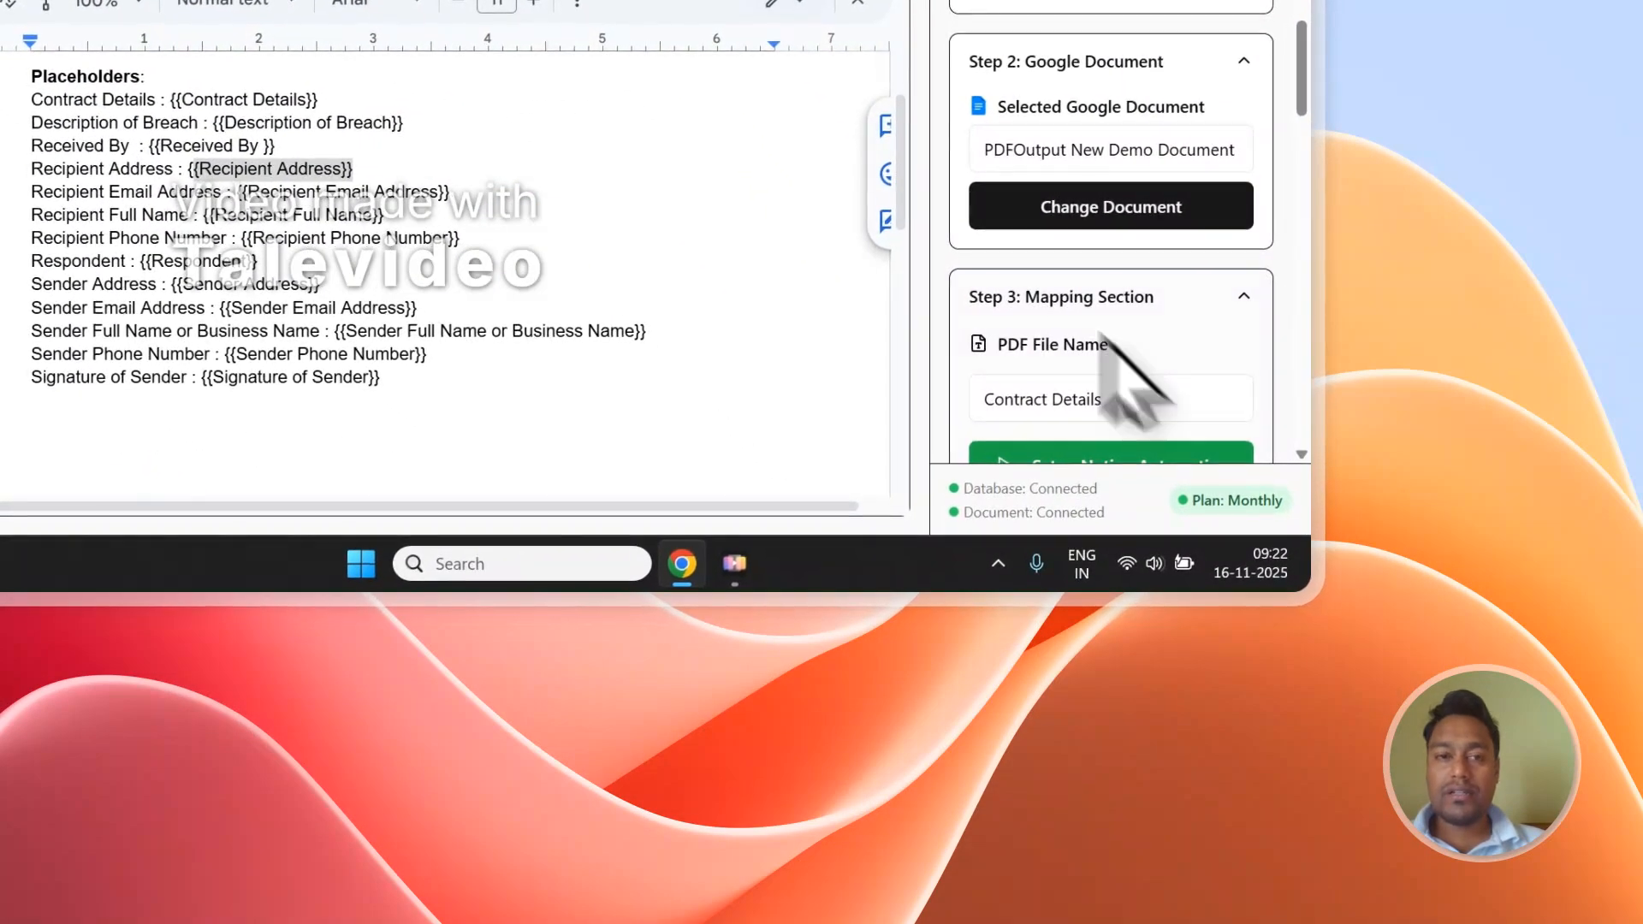
{"action": "left_click", "coordinate": [471, 130]}
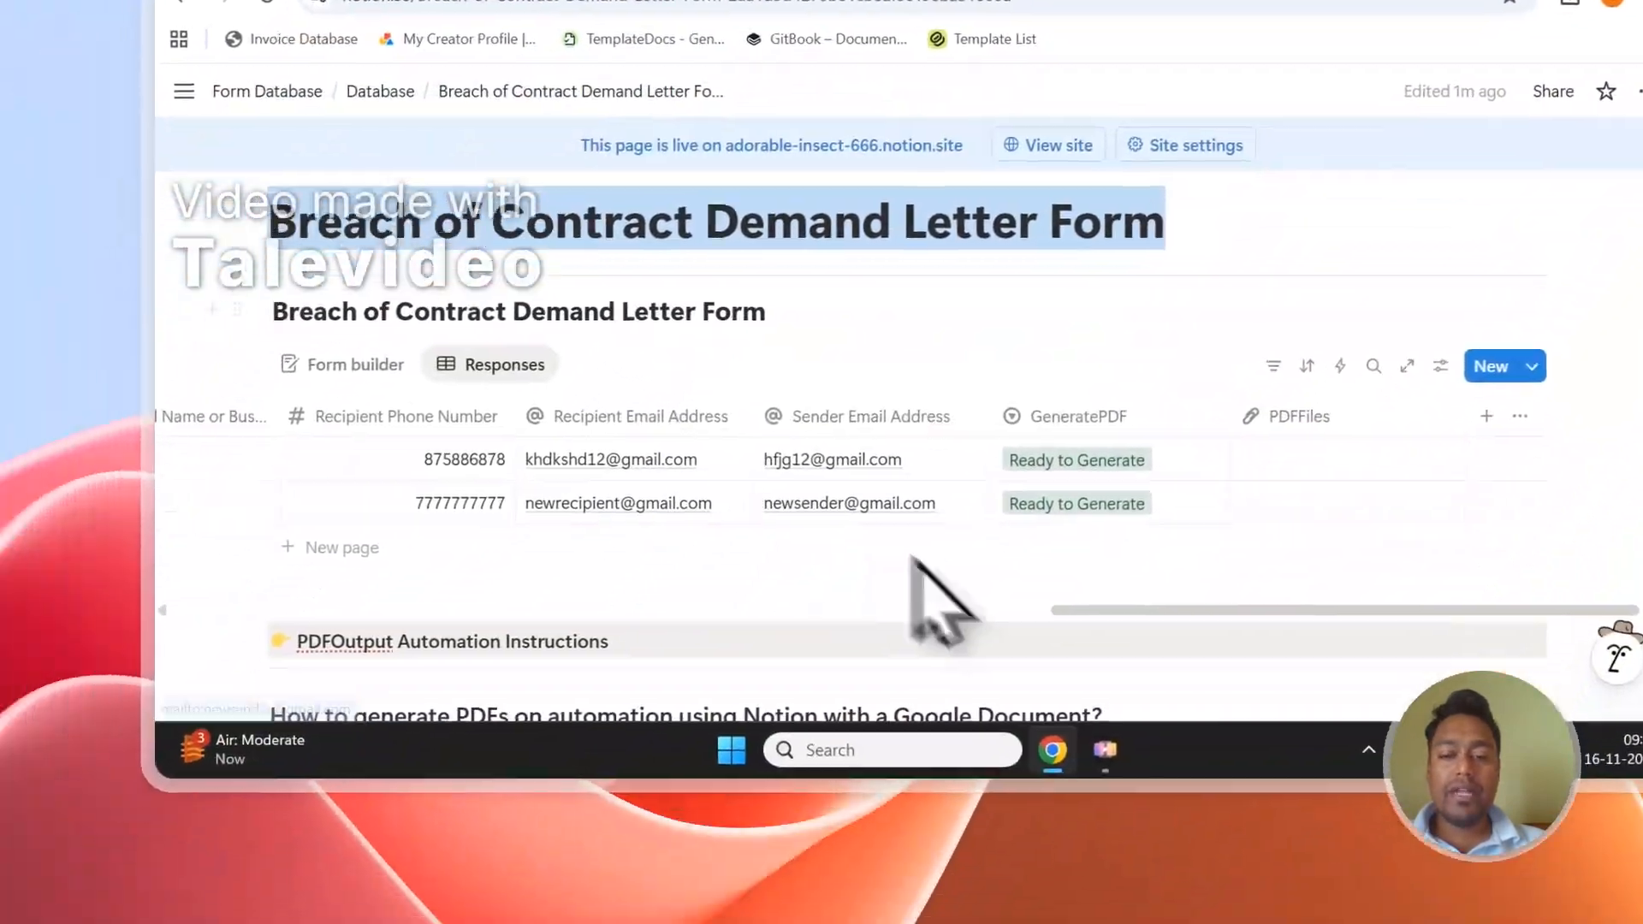
{"action": "left_click_drag", "start_coordinate": [1172, 578], "coordinate": [220, 576]}
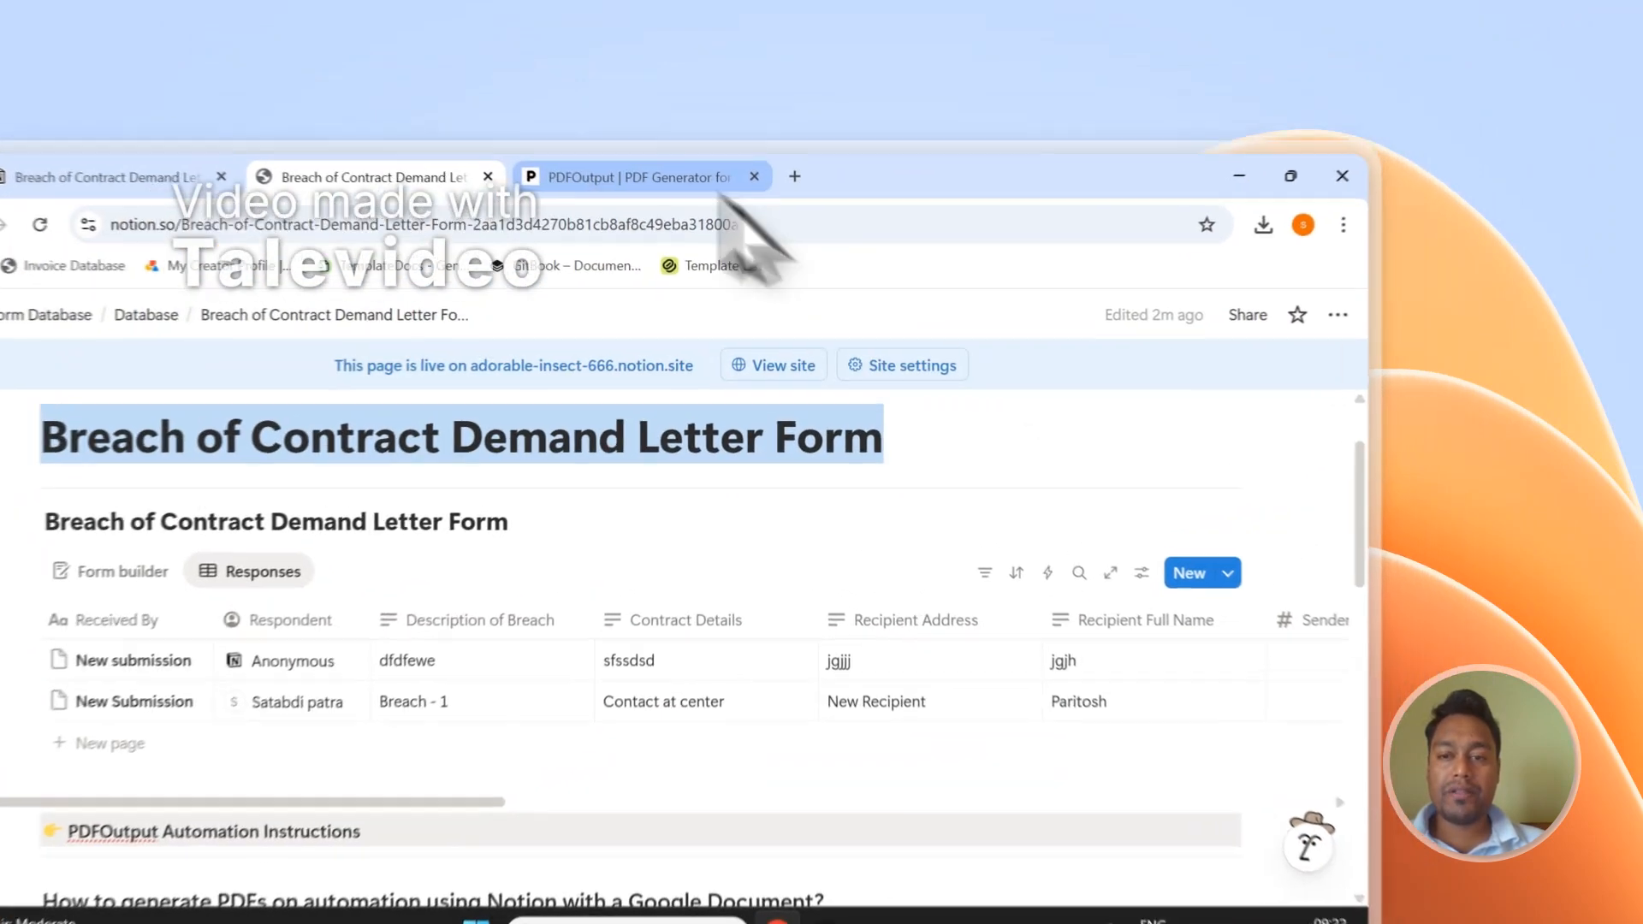
{"action": "left_click", "coordinate": [856, 126]}
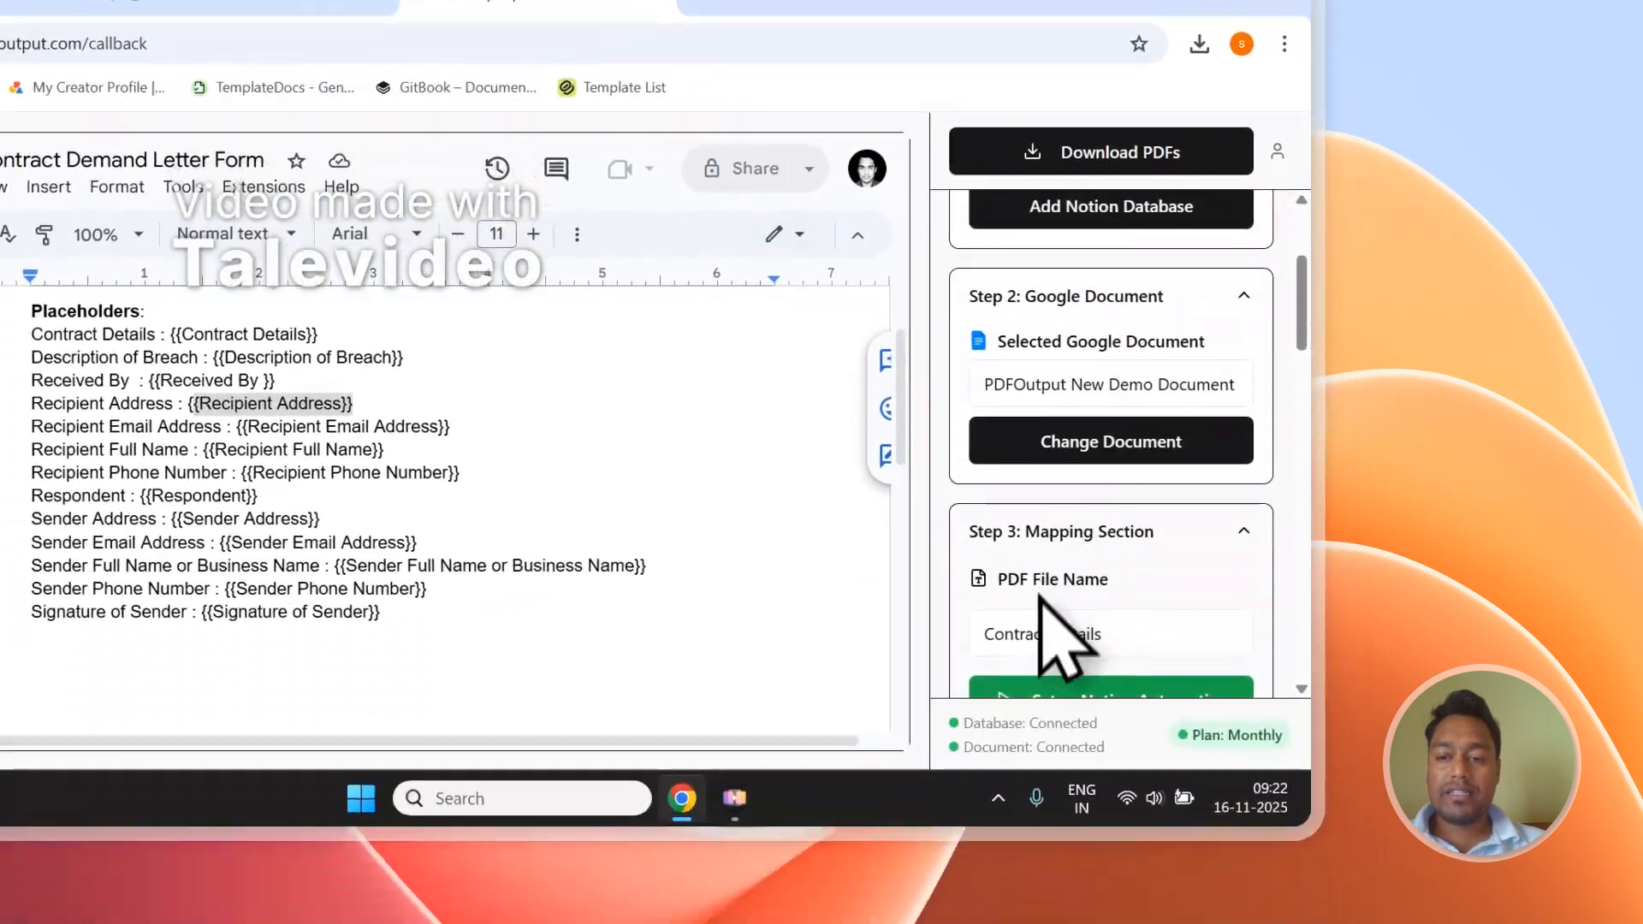
{"action": "left_click", "coordinate": [1041, 632]}
{"action": "scroll", "coordinate": [1063, 617], "scroll_direction": "down", "scroll_amount": 3}
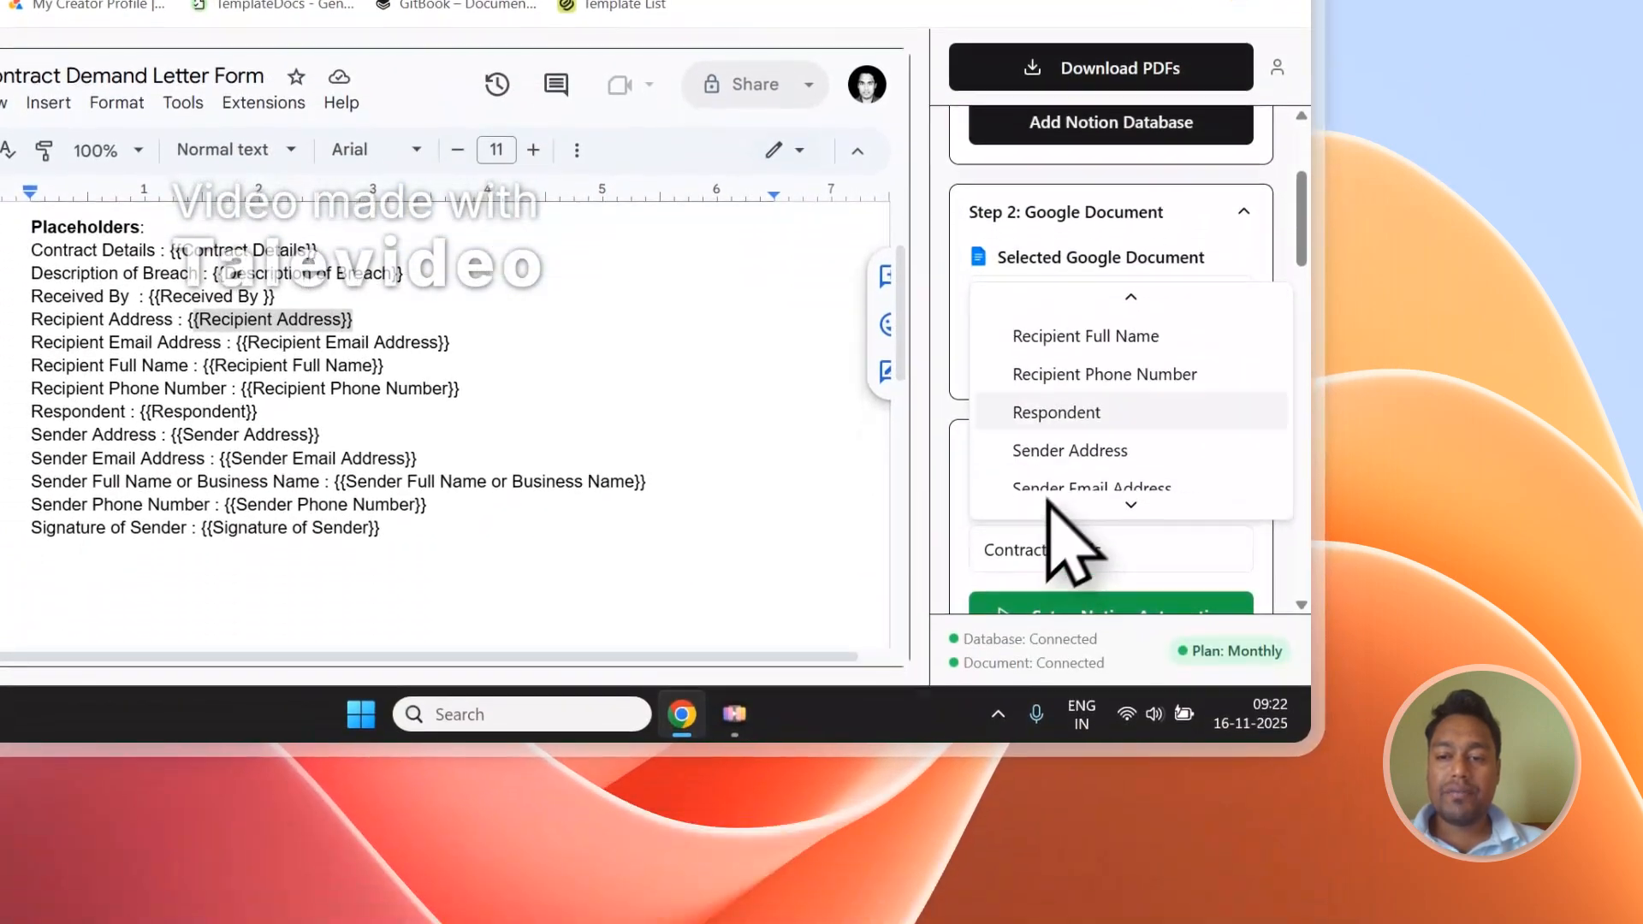
{"action": "left_click", "coordinate": [1107, 342]}
{"action": "scroll", "coordinate": [1134, 518], "scroll_direction": "down", "scroll_amount": 3}
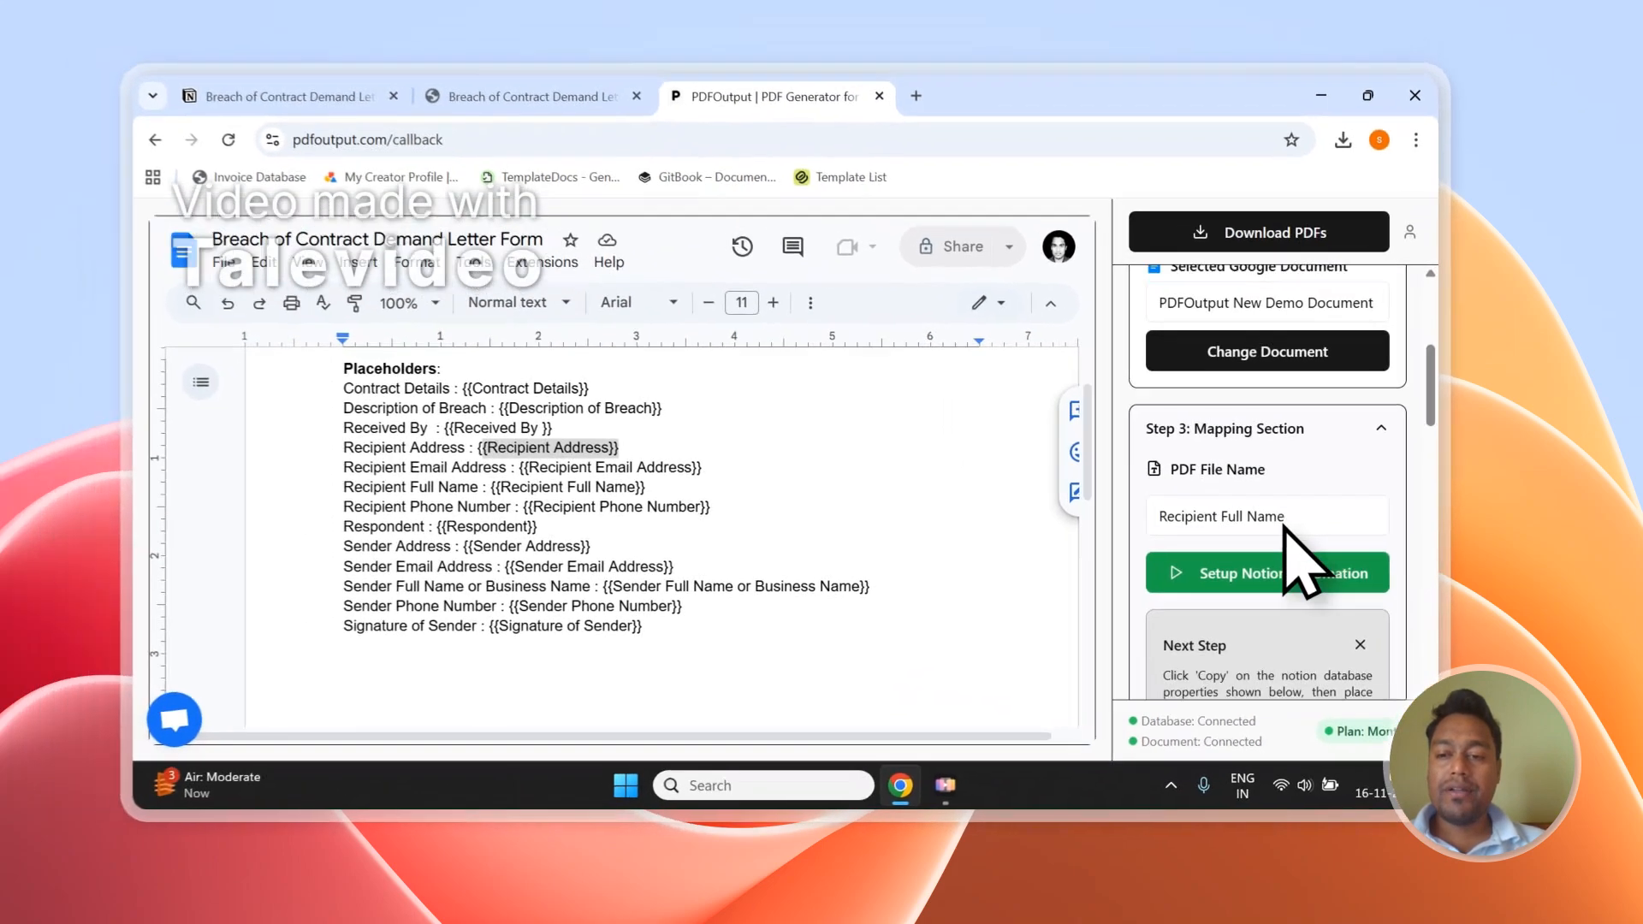
- Generate the PDFs for the form submissions in PDFOutput and bring up the GeneratePDF and PDFFiles columns of the Notion responses
{"action": "scroll", "coordinate": [1145, 457], "scroll_direction": "down", "scroll_amount": 2}
{"action": "scroll", "coordinate": [1320, 569], "scroll_direction": "up", "scroll_amount": 5}
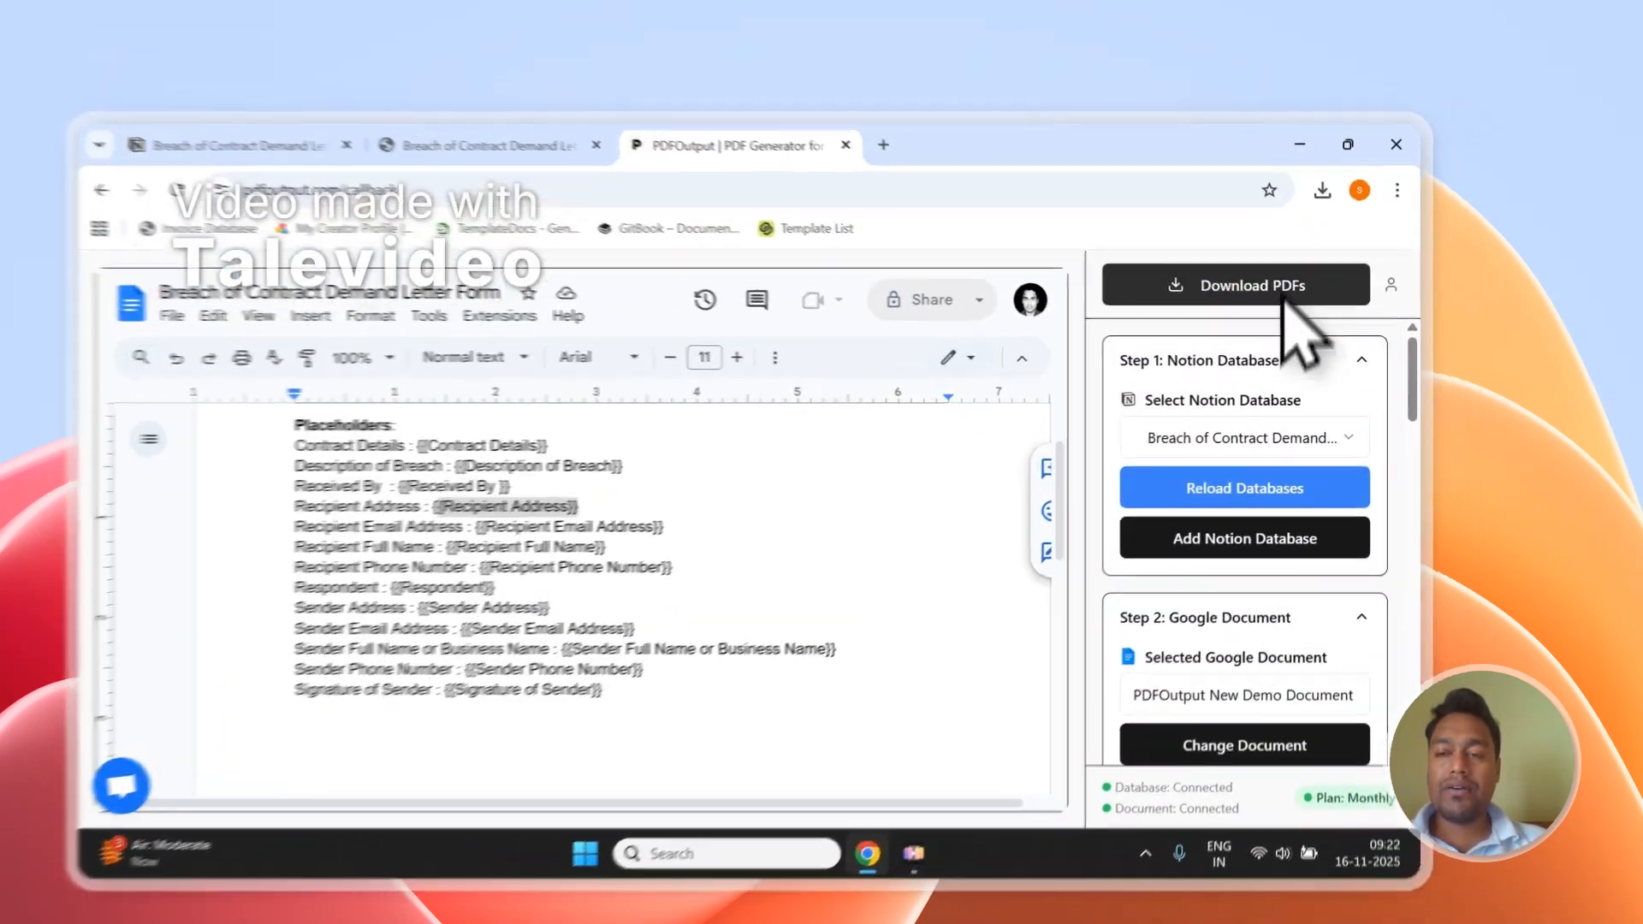
{"action": "left_click", "coordinate": [1331, 257]}
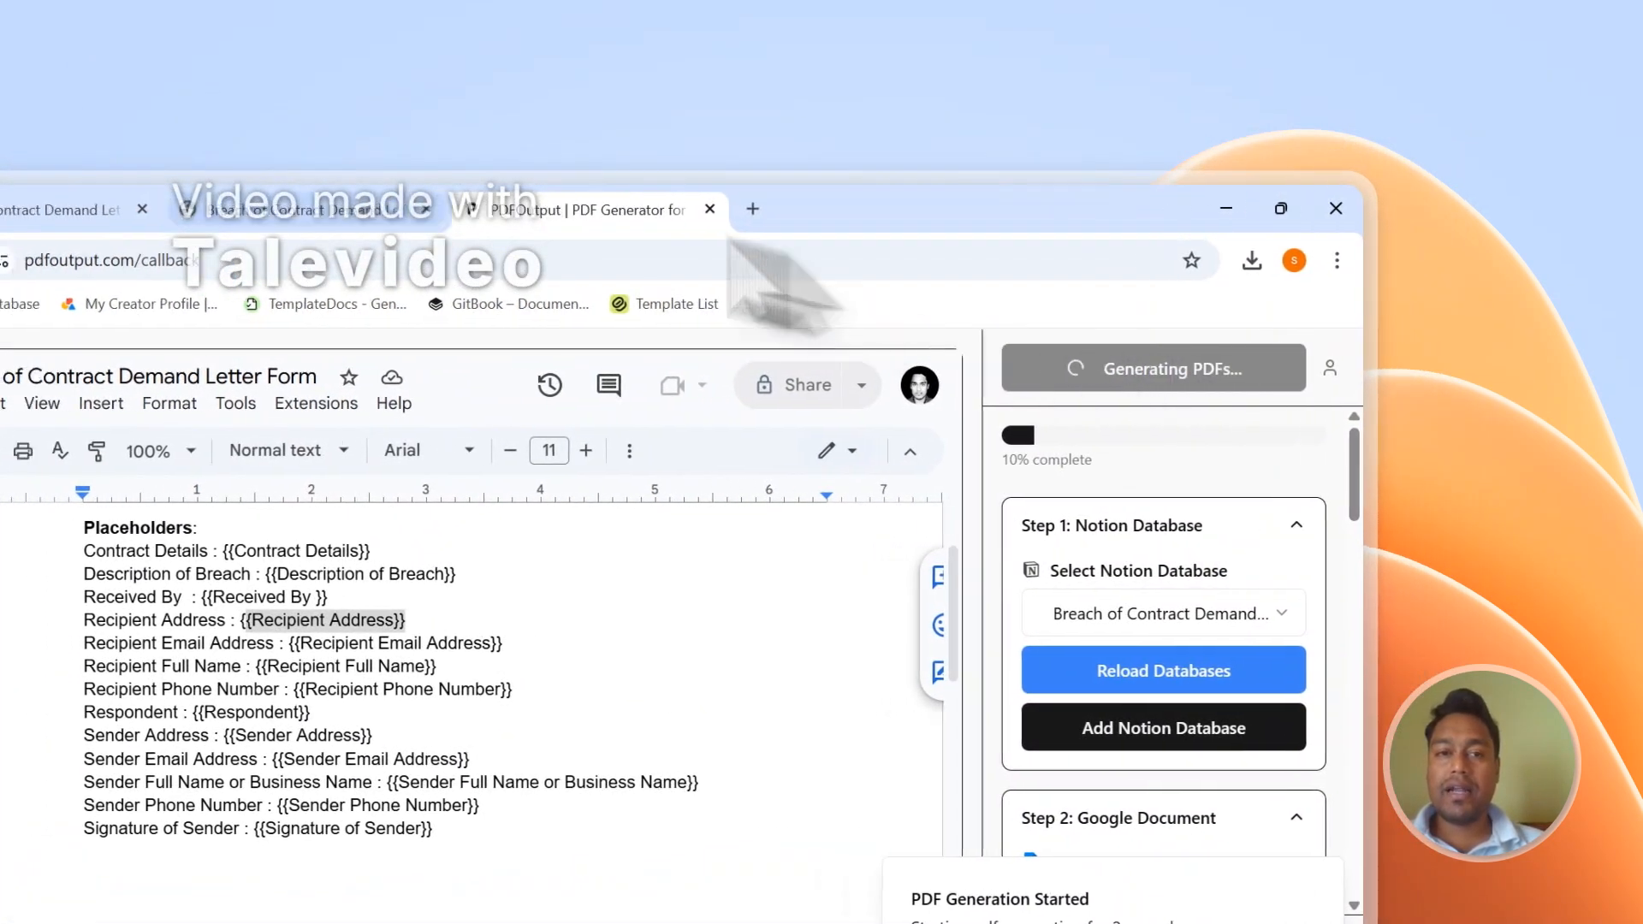
{"action": "left_click", "coordinate": [363, 209]}
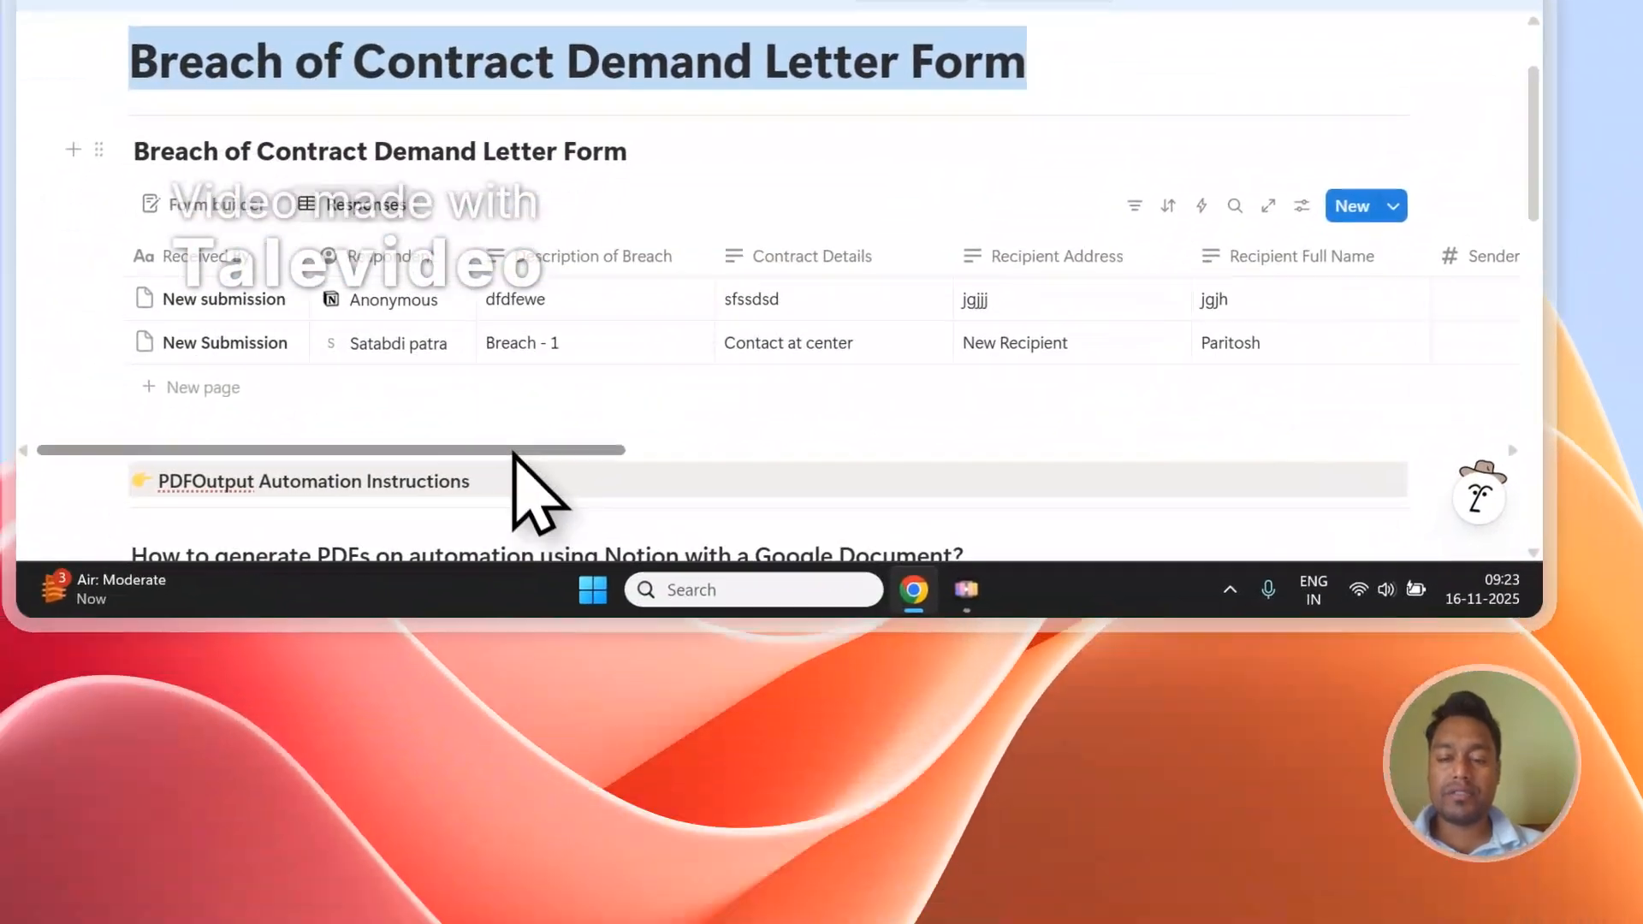
{"action": "left_click_drag", "start_coordinate": [513, 451], "coordinate": [1387, 451]}
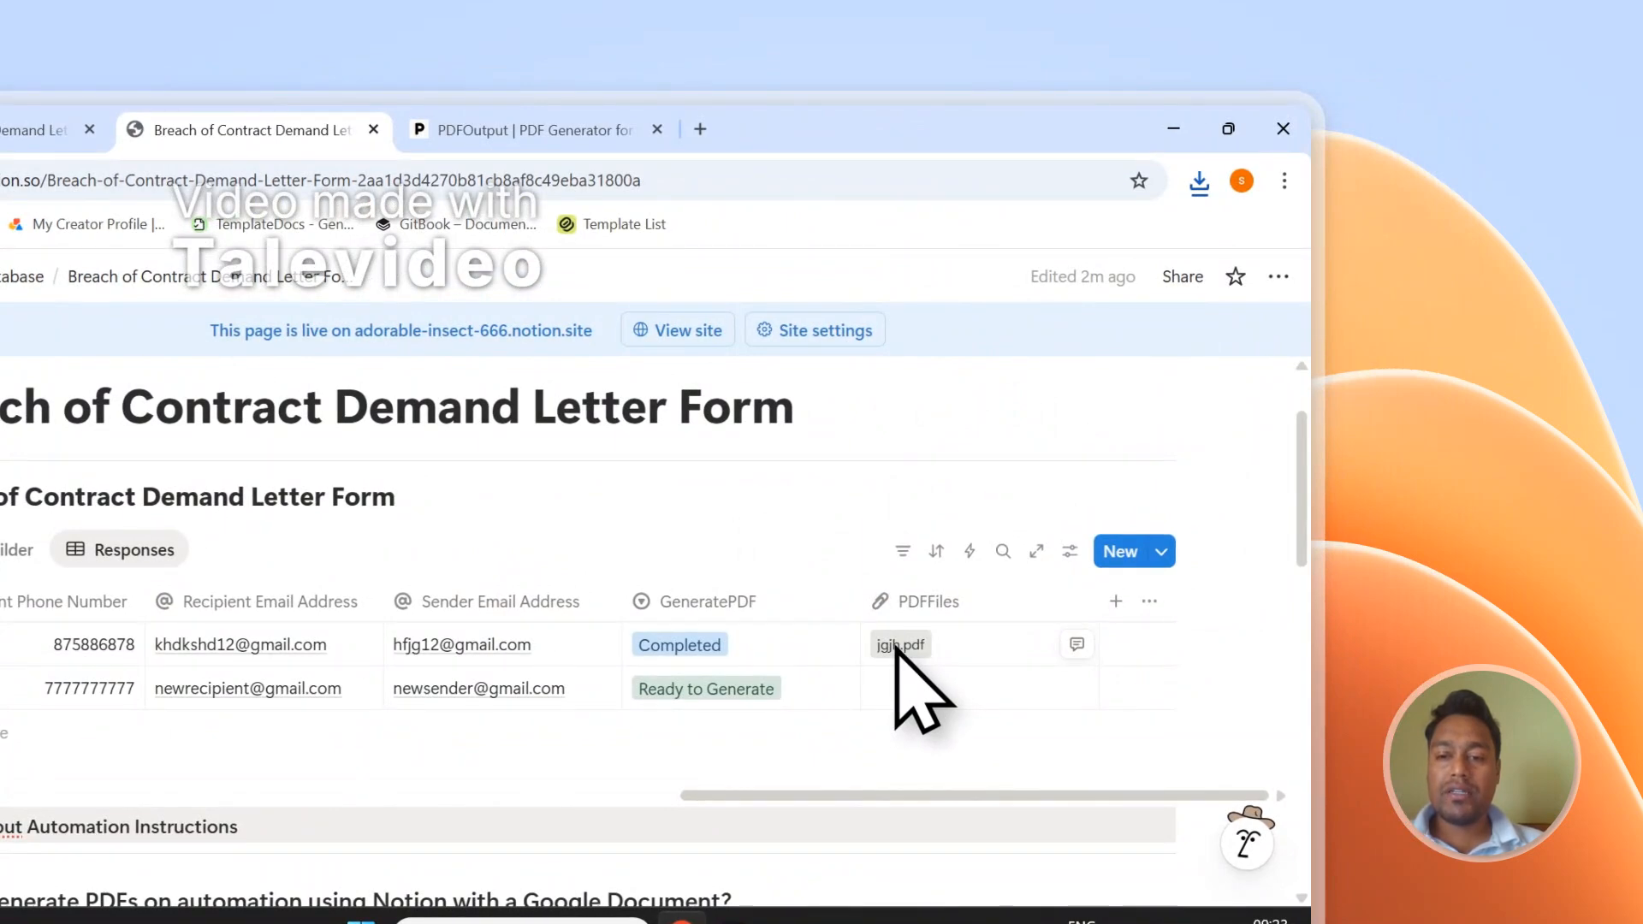
- Open the generated PDFs of both submissions from the PDFFiles column and compare their filled-in placeholder values
{"action": "left_click", "coordinate": [899, 645]}
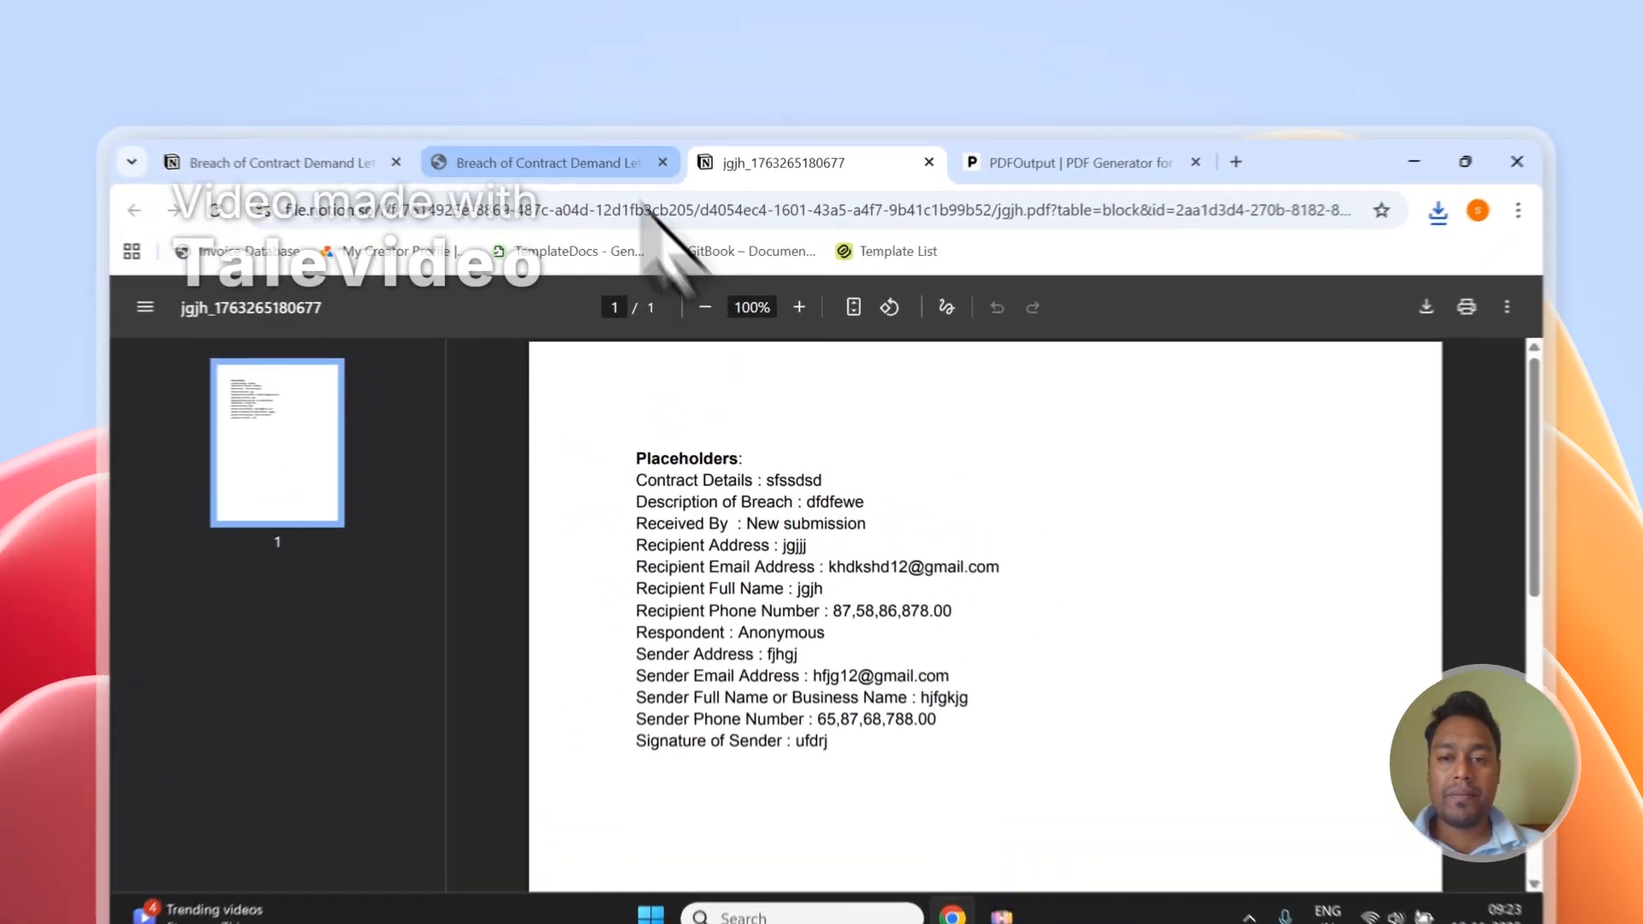
{"action": "left_click", "coordinate": [574, 125]}
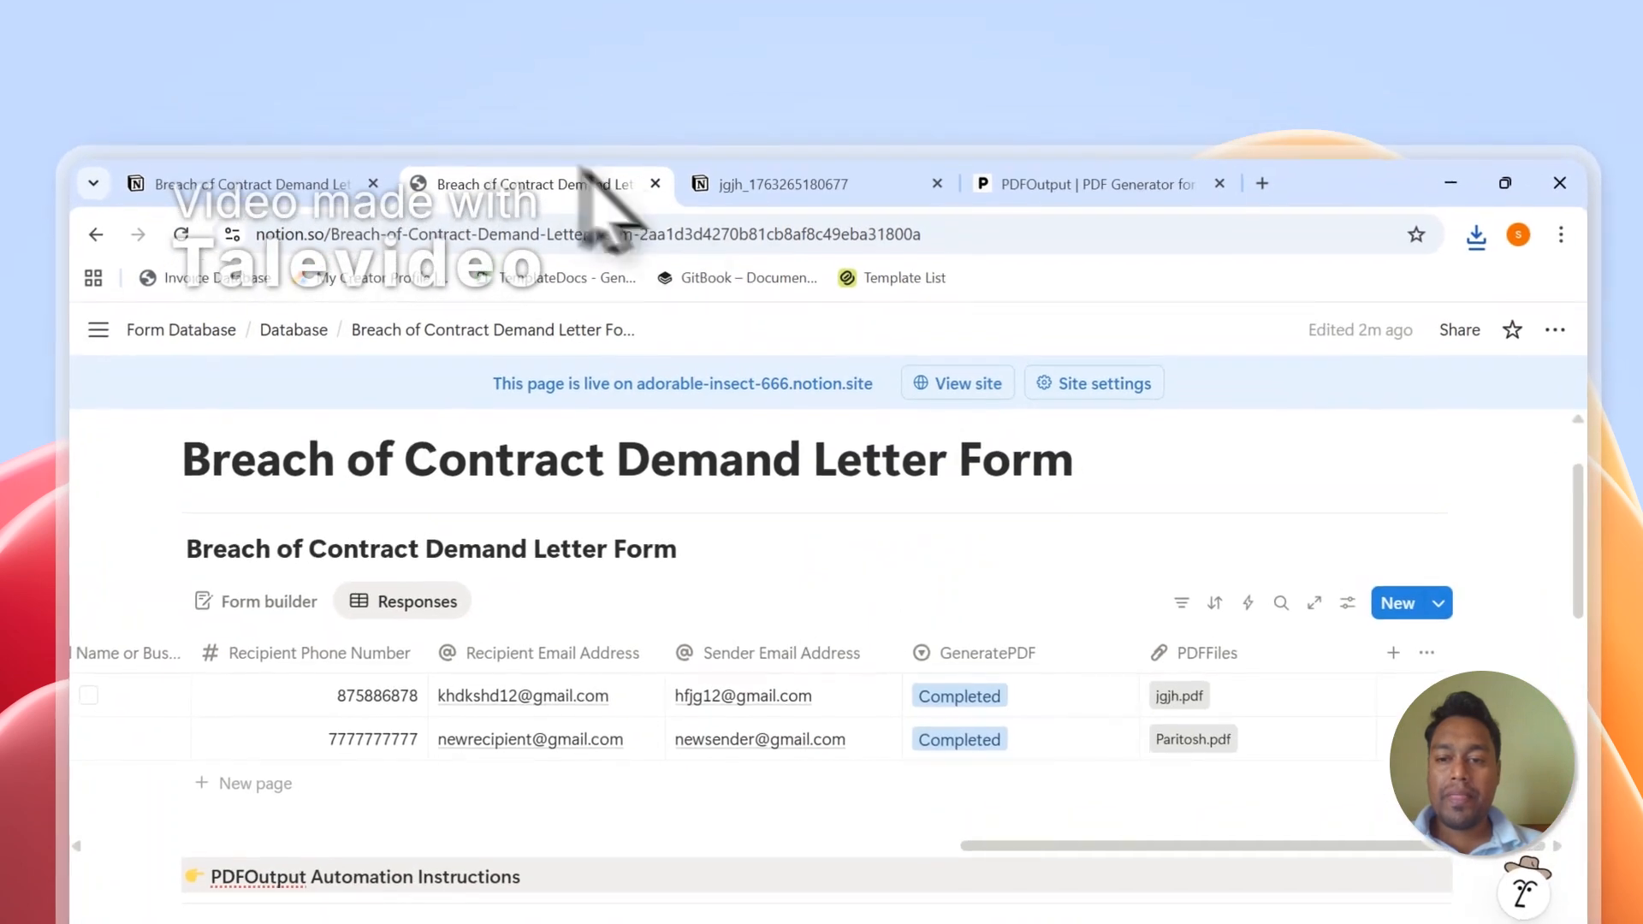
{"action": "left_click", "coordinate": [1174, 749]}
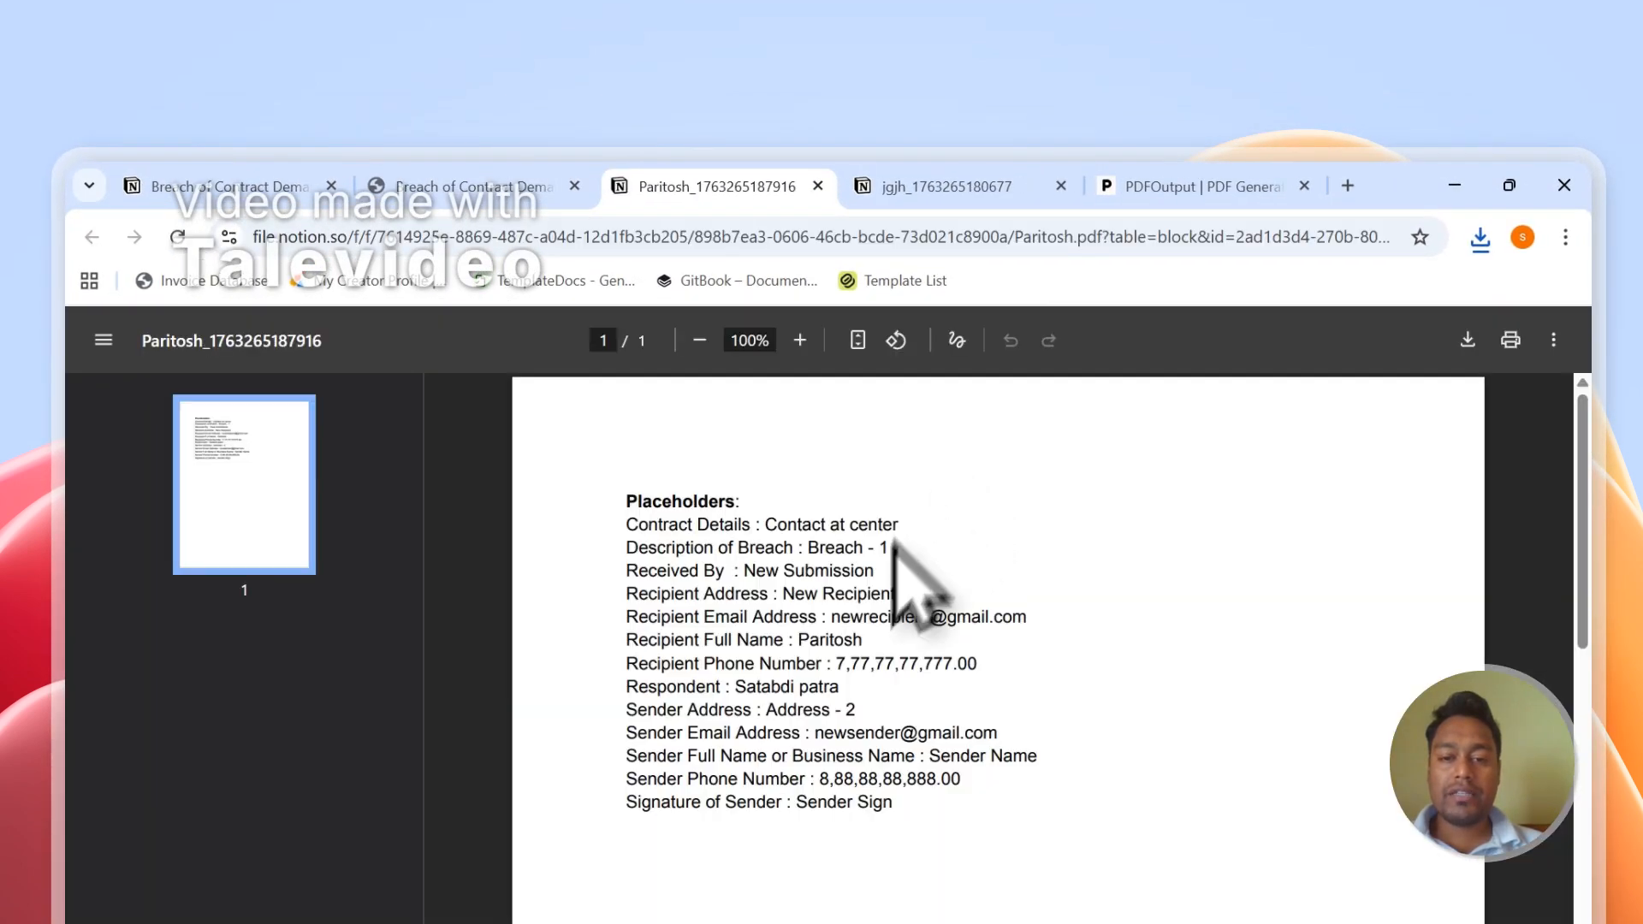
{"action": "left_click", "coordinate": [899, 184]}
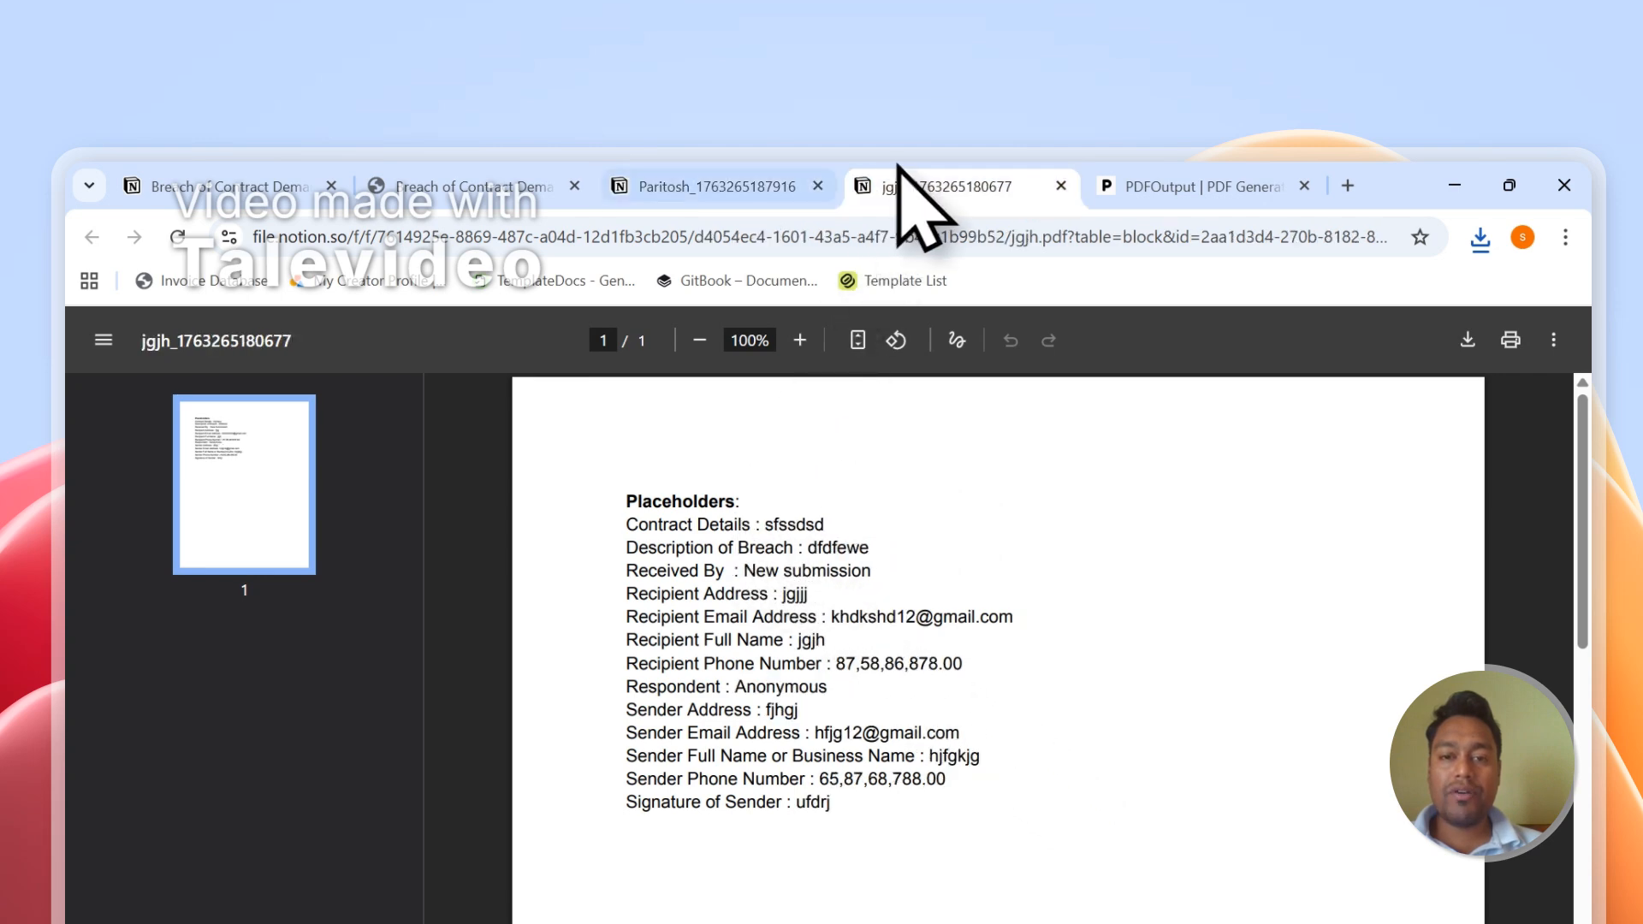
{"action": "left_click", "coordinate": [753, 184]}
{"action": "left_click", "coordinate": [944, 176]}
{"action": "left_click", "coordinate": [799, 176]}
{"action": "left_click", "coordinate": [870, 183]}
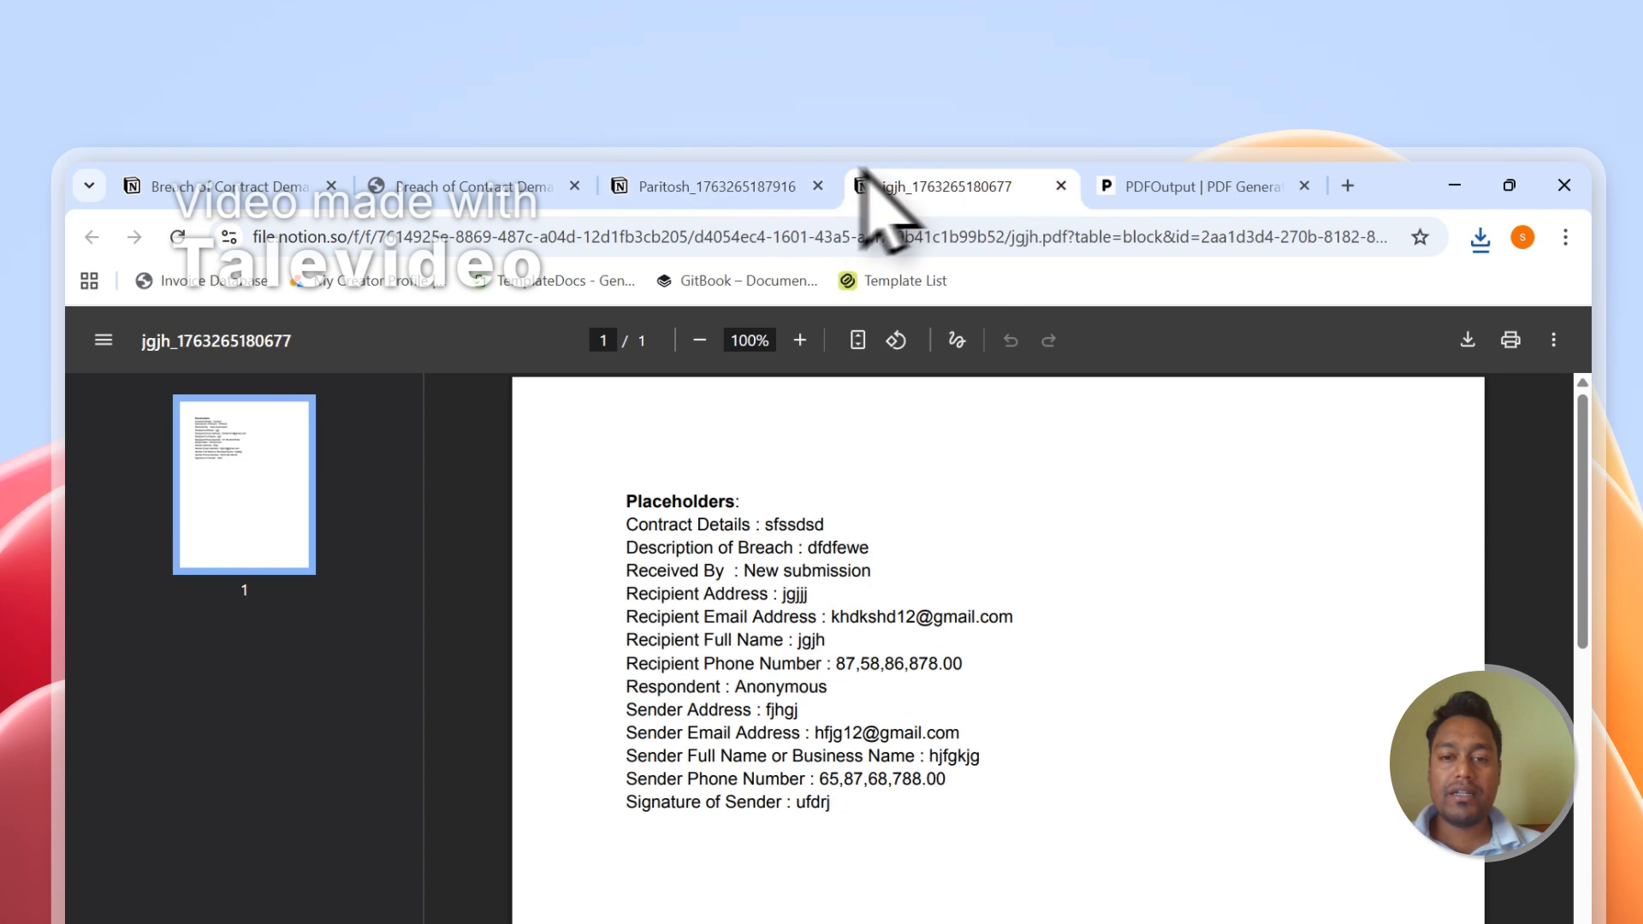
{"action": "left_click", "coordinate": [799, 176]}
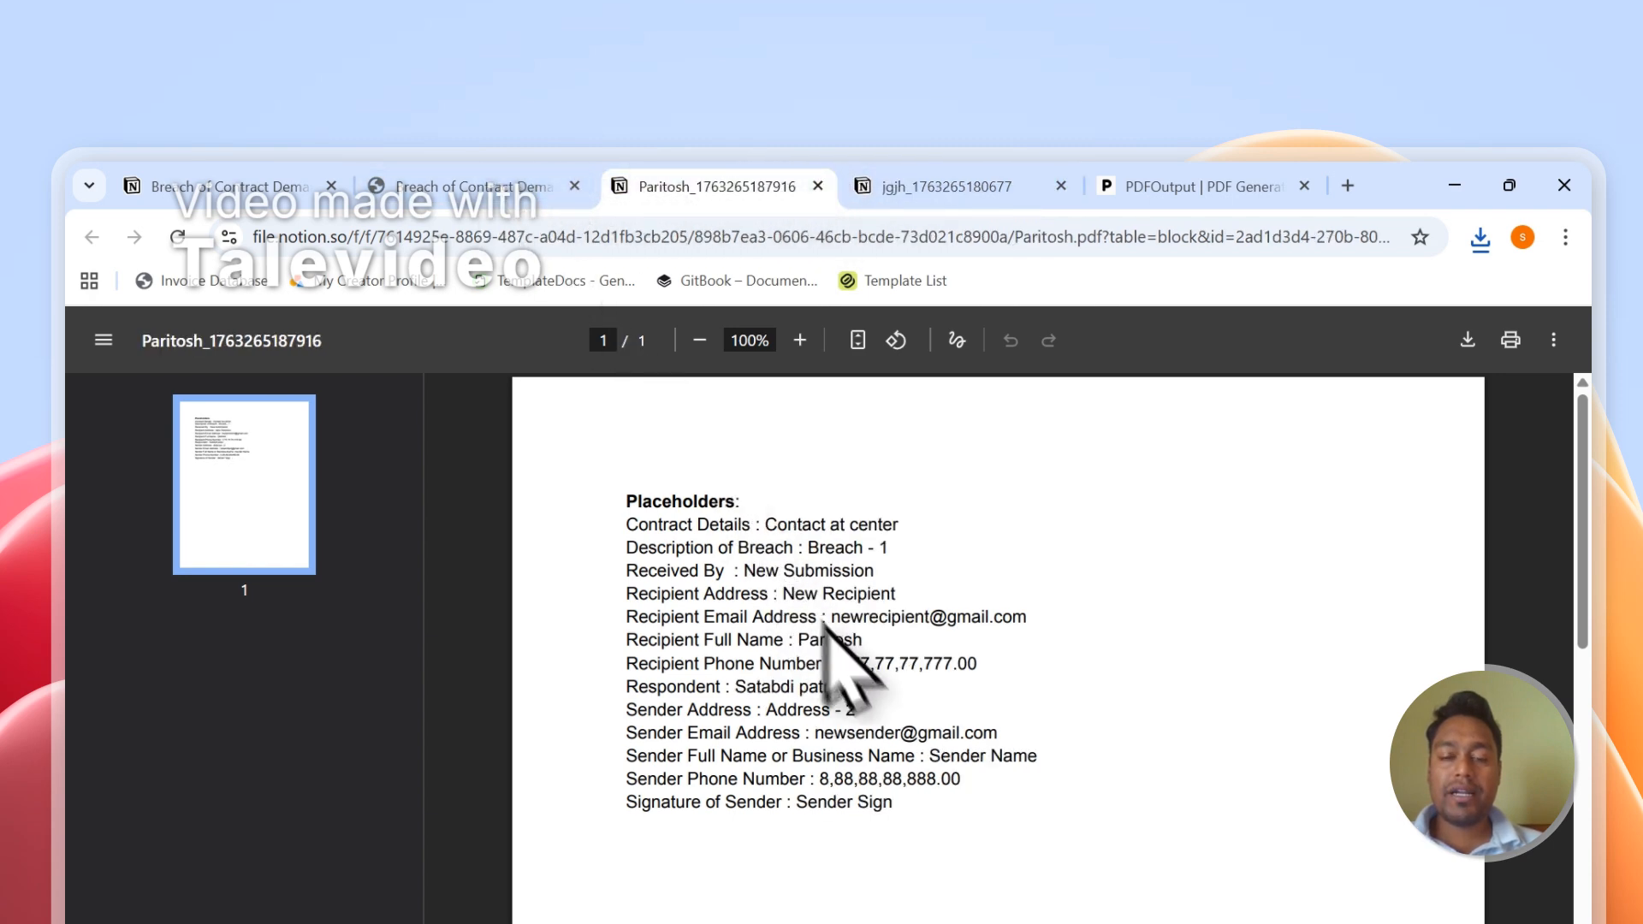
- Check PDFOutput's PDF File Name setting against the Recipient Full Name and PDFFiles columns of the Notion responses
{"action": "left_click", "coordinate": [454, 182]}
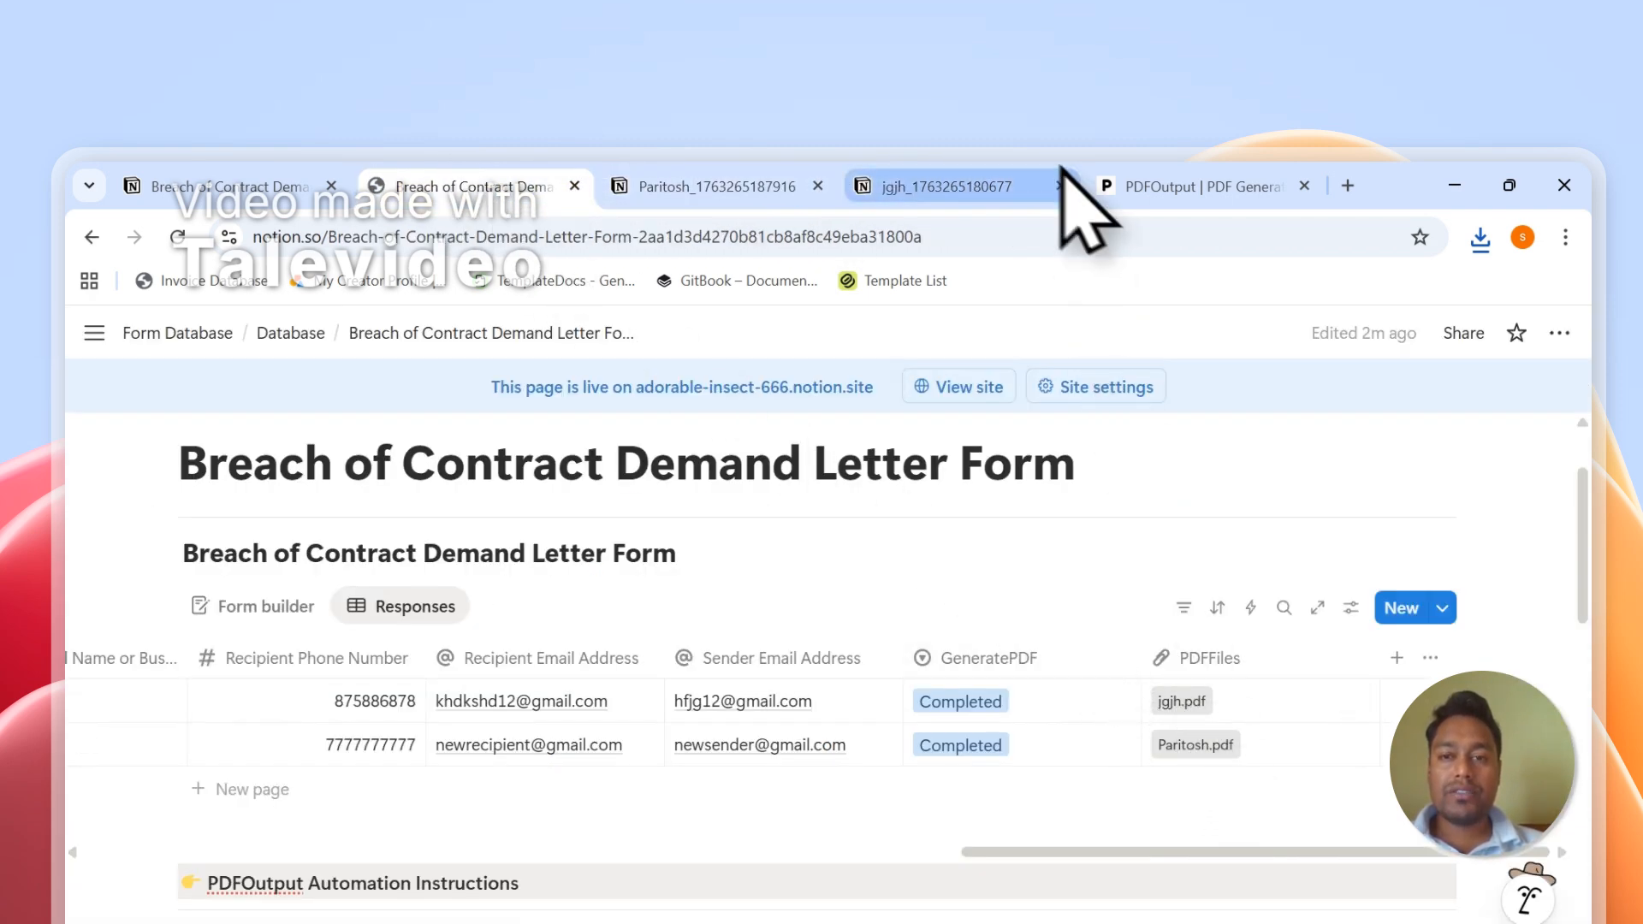
{"action": "left_click", "coordinate": [1148, 176]}
{"action": "scroll", "coordinate": [1288, 612], "scroll_direction": "down", "scroll_amount": 5}
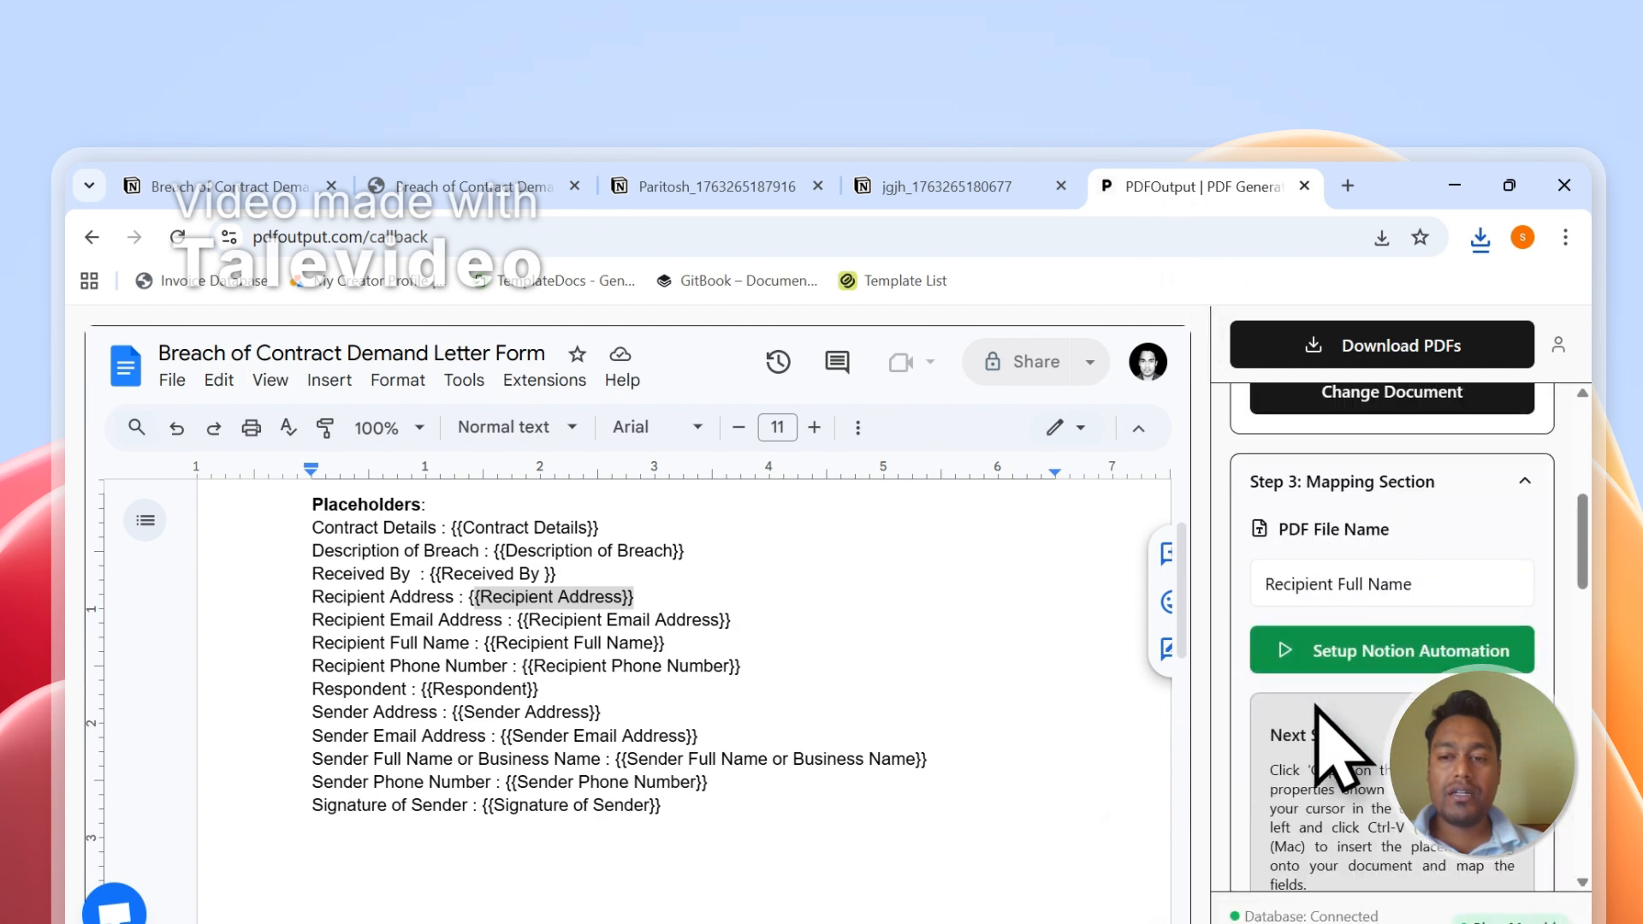
{"action": "left_click", "coordinate": [548, 186]}
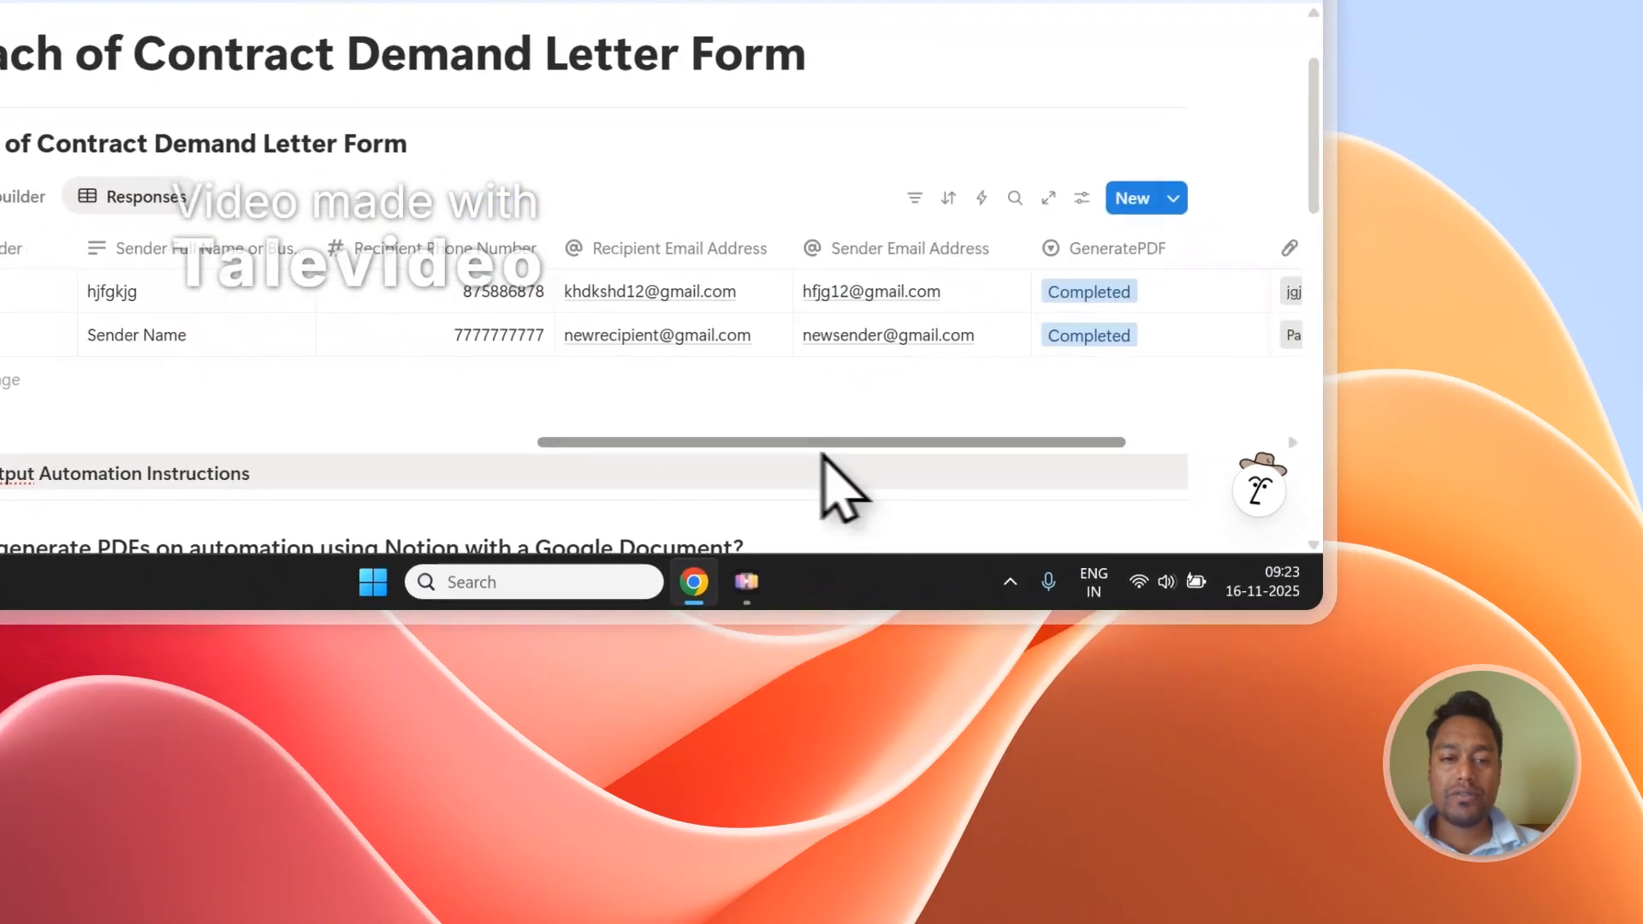
{"action": "left_click_drag", "start_coordinate": [822, 452], "coordinate": [178, 426]}
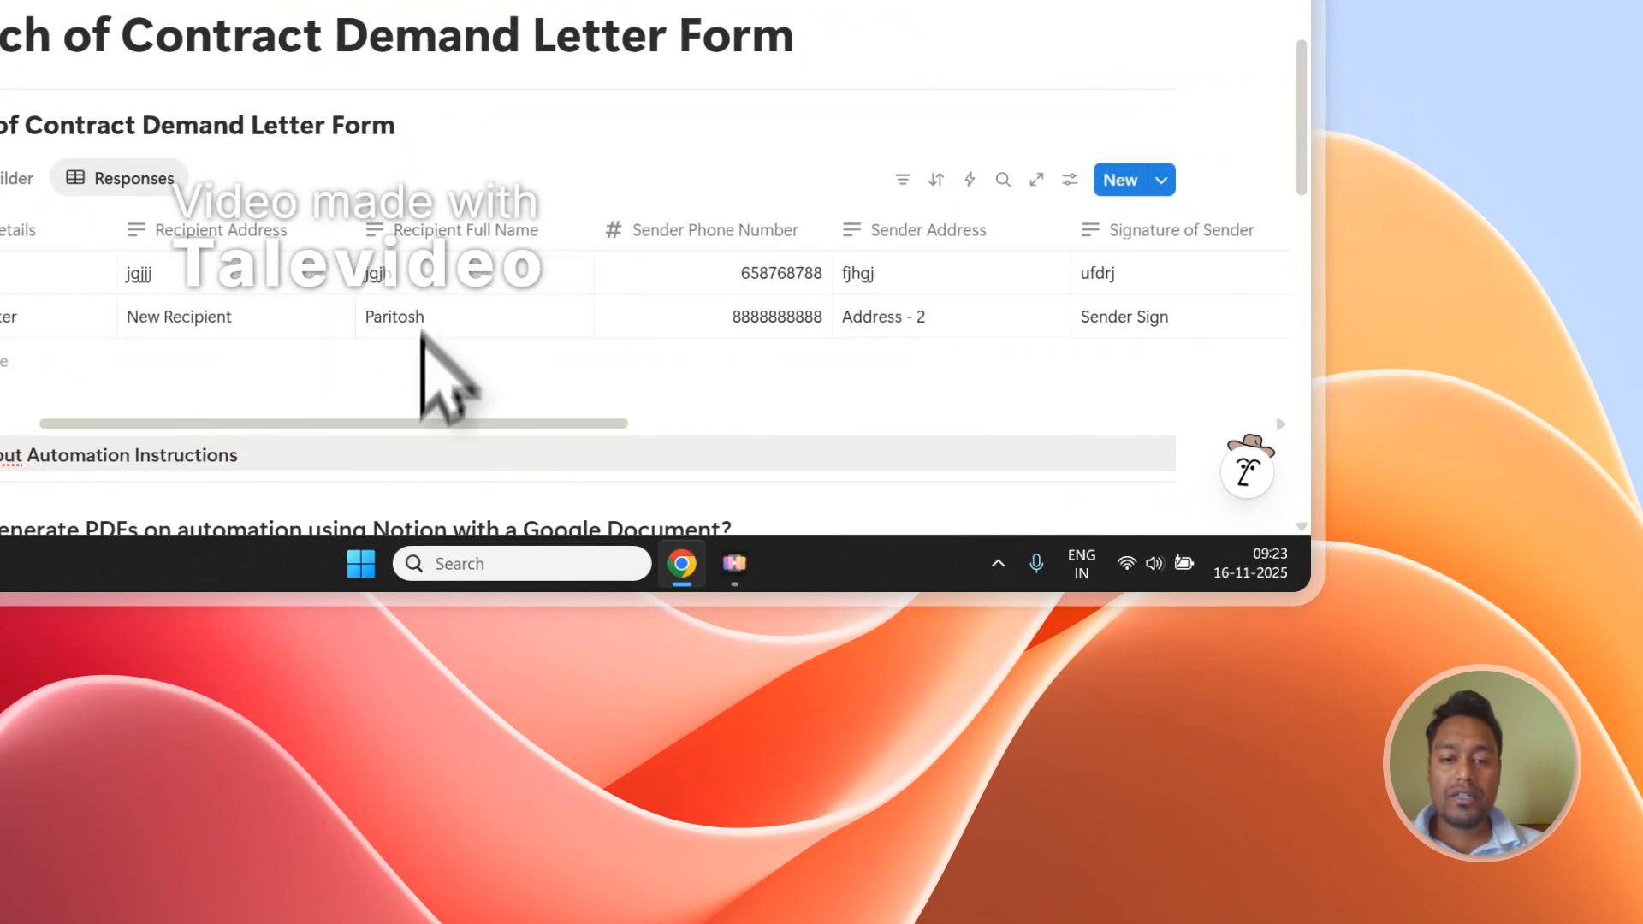
{"action": "scroll", "coordinate": [421, 360], "scroll_direction": "right", "scroll_amount": 10}
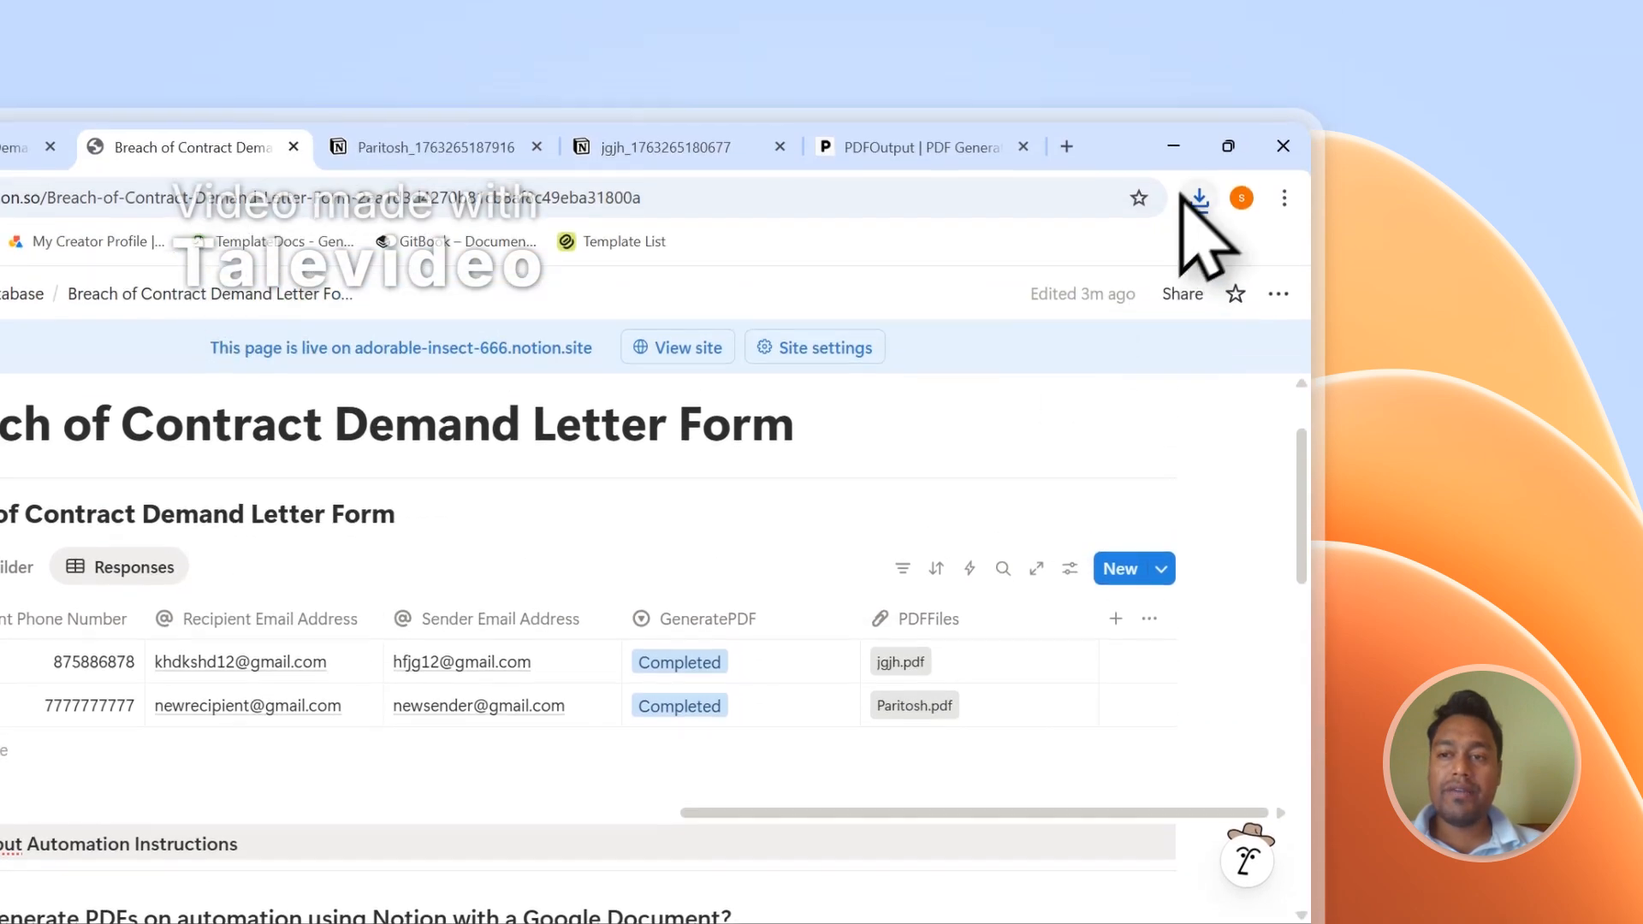
- Check the browser's recent download history for the generated files, return to PDFOutput and close both generated PDFs
{"action": "left_click", "coordinate": [1200, 238]}
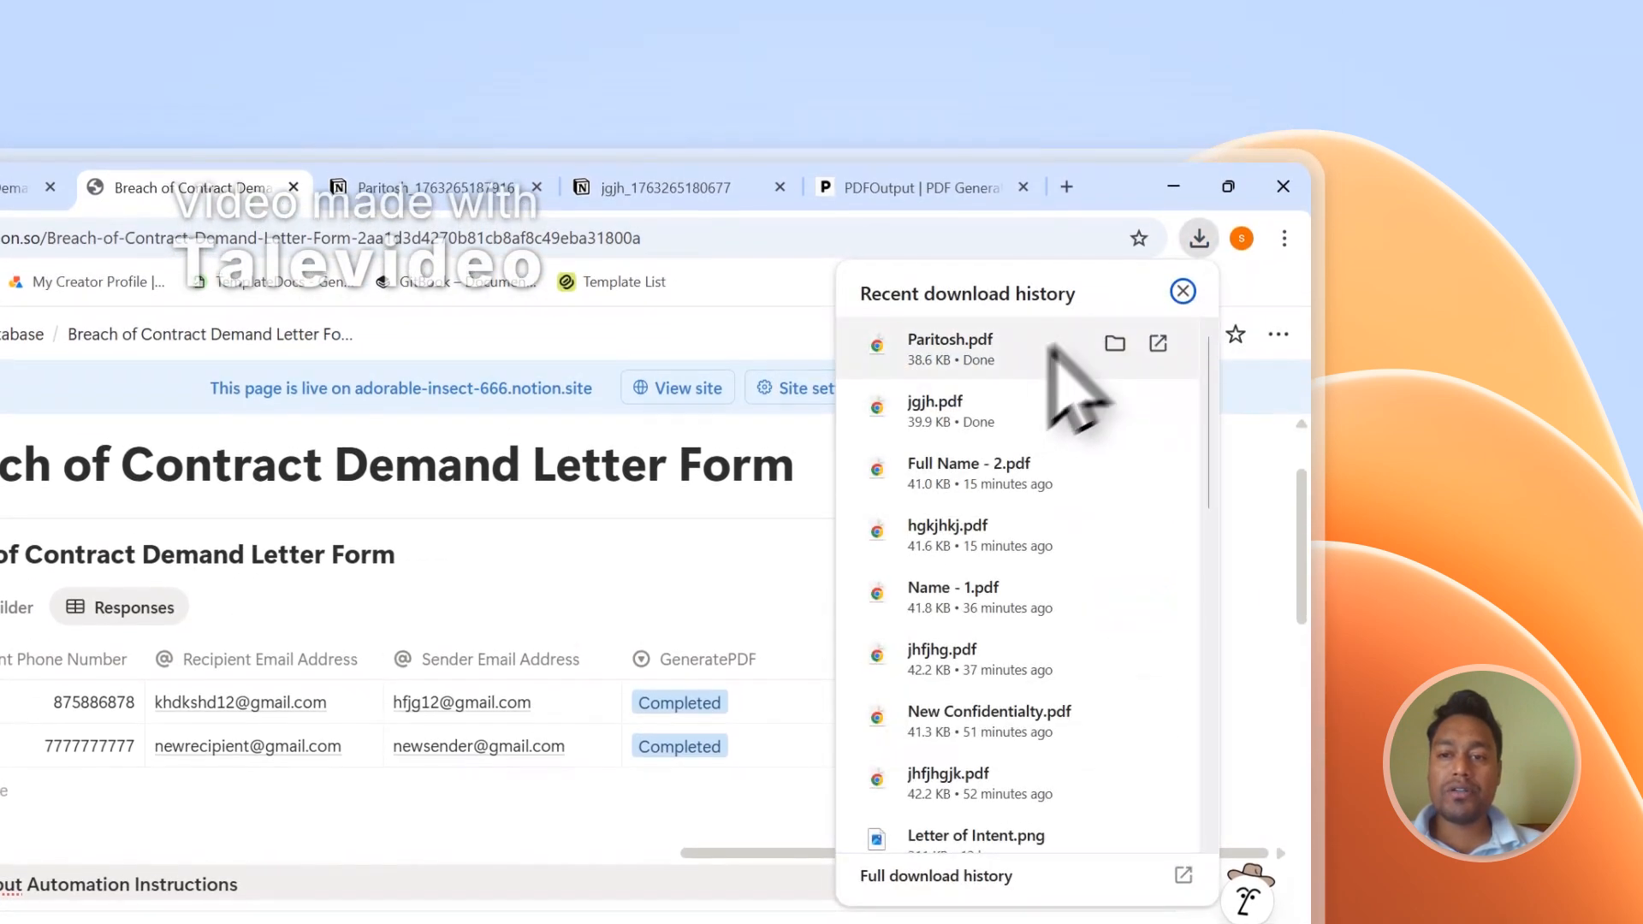
{"action": "left_click", "coordinate": [715, 367]}
{"action": "left_click", "coordinate": [897, 172]}
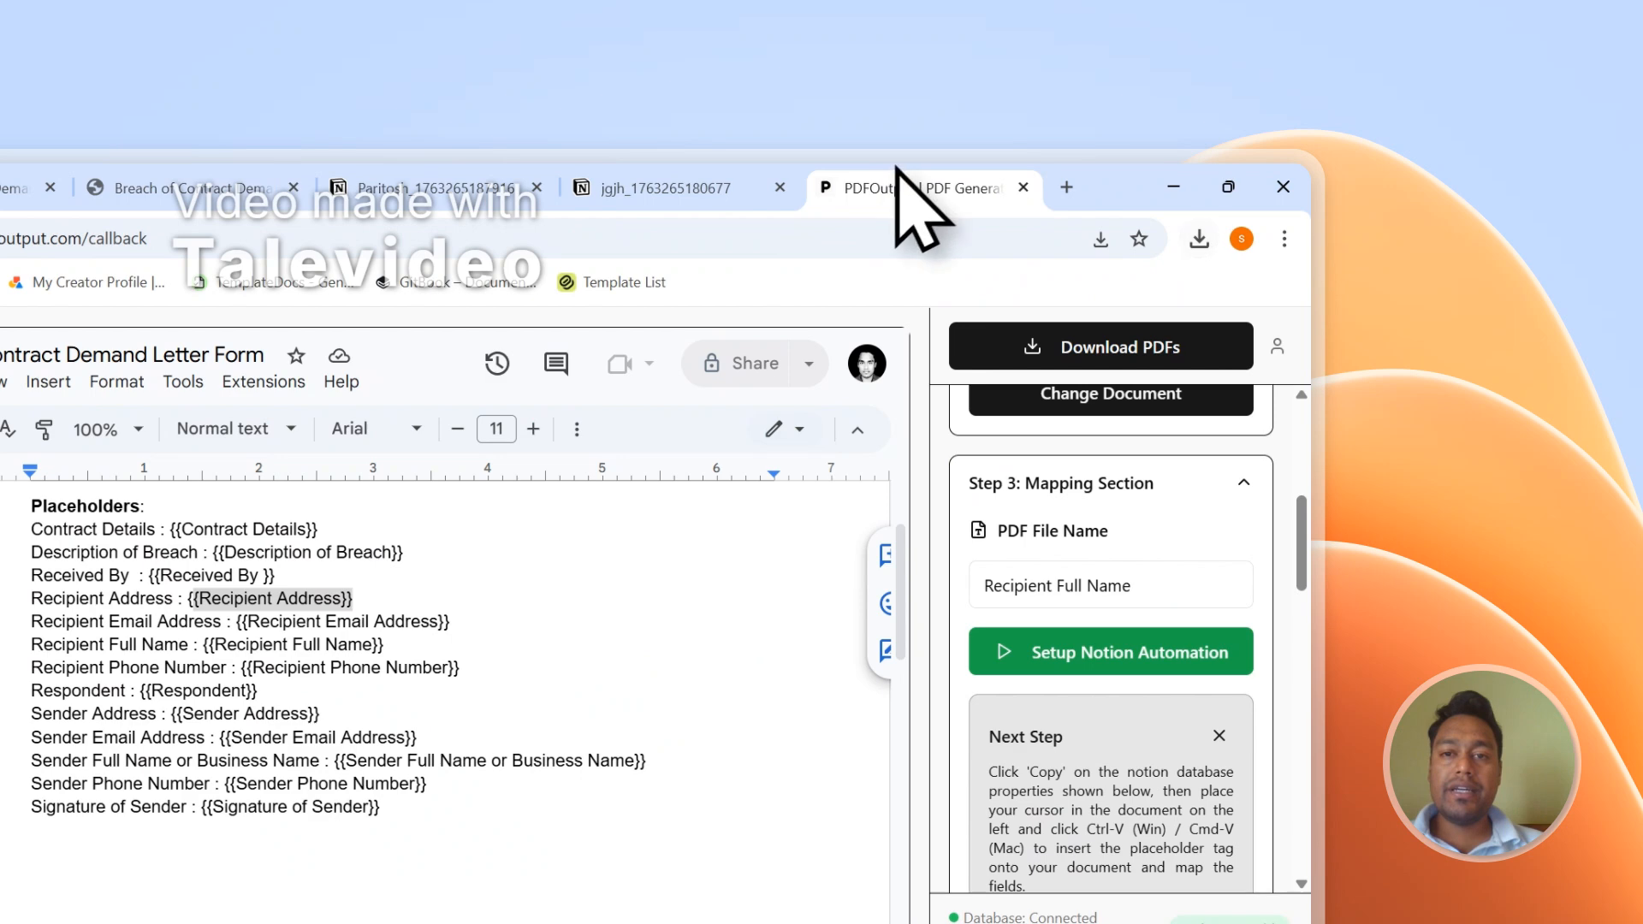
{"action": "left_click", "coordinate": [779, 187]}
{"action": "left_click", "coordinate": [537, 188]}
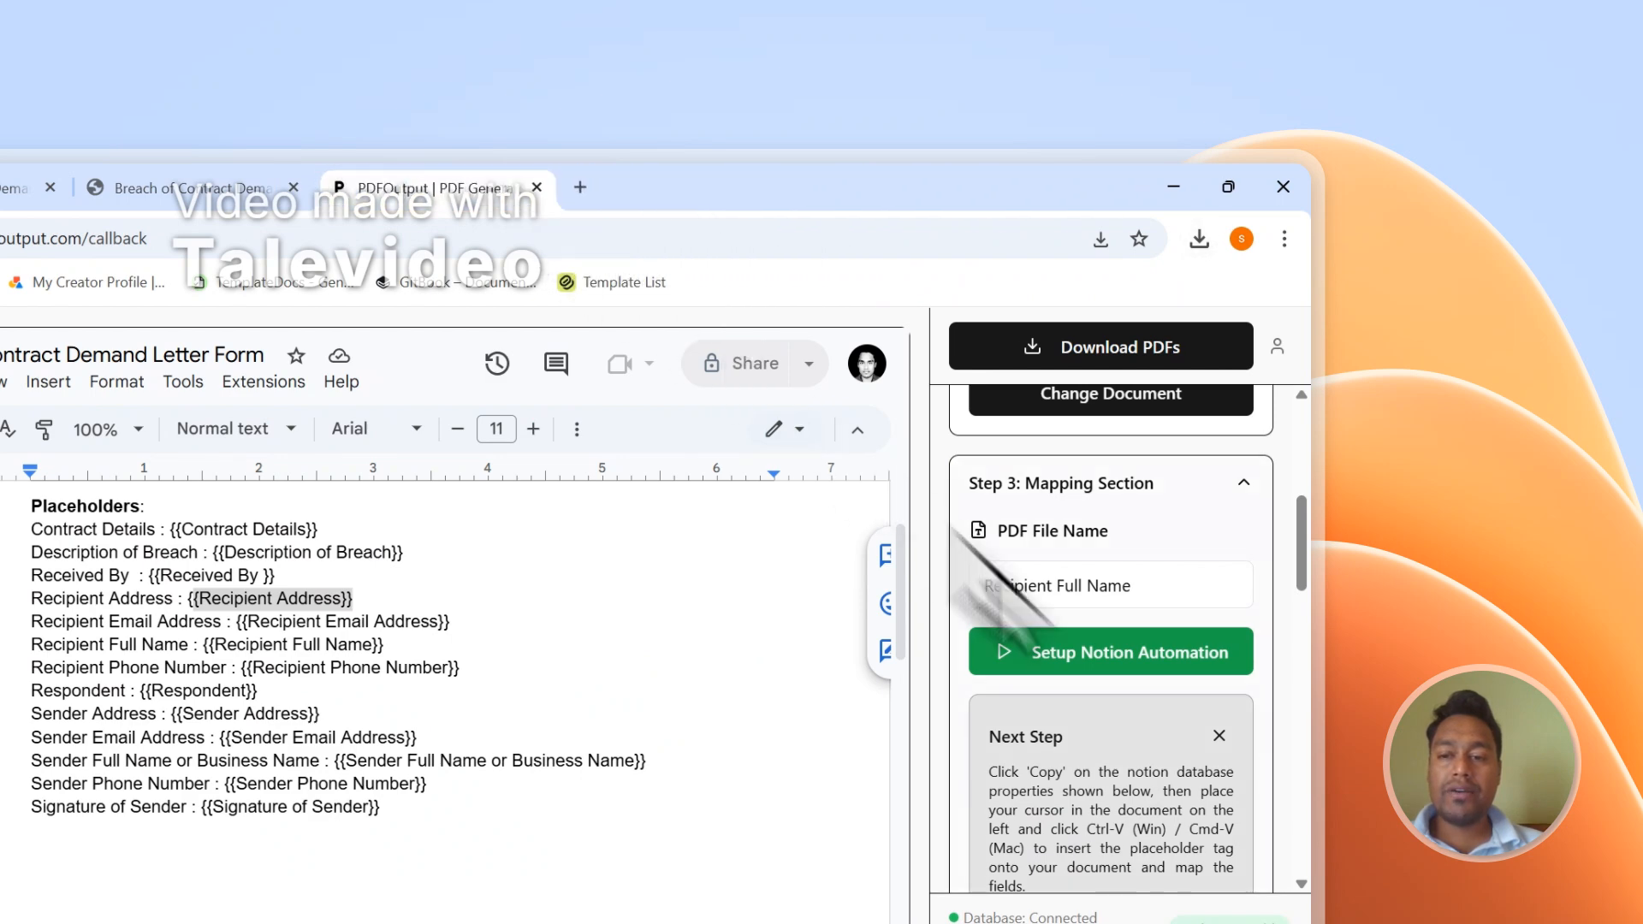
- Start PDFOutput's Notion automation setup and add a new response row in Notion with GeneratePDF set to Ready to Generate
{"action": "left_click", "coordinate": [1111, 652]}
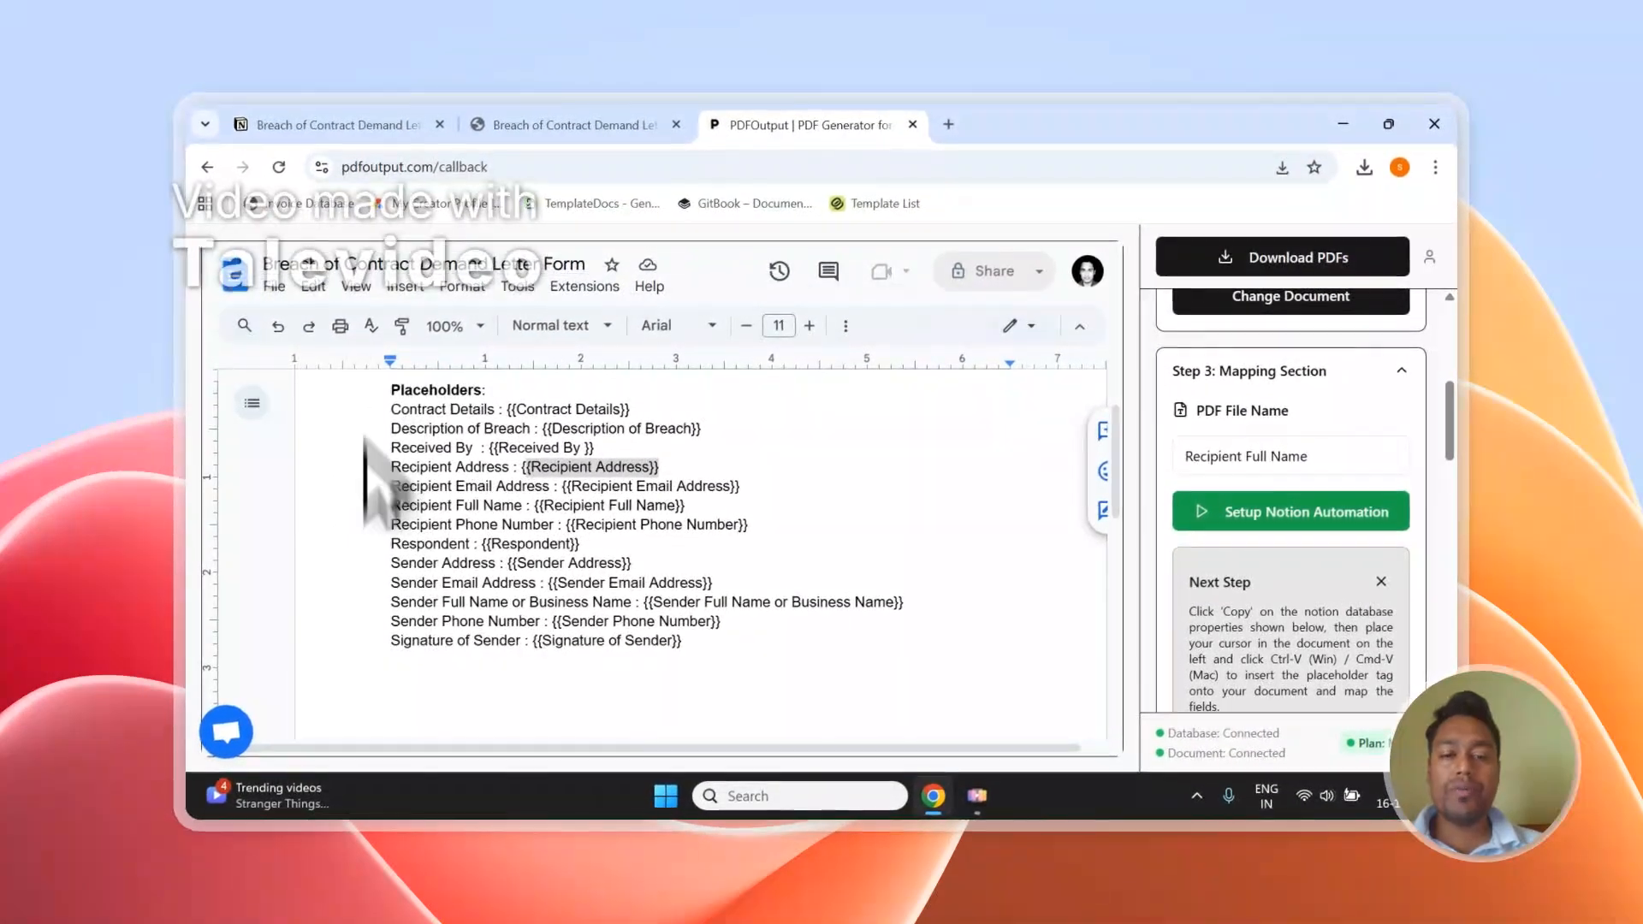
{"action": "scroll", "coordinate": [1284, 454], "scroll_direction": "up", "scroll_amount": 5}
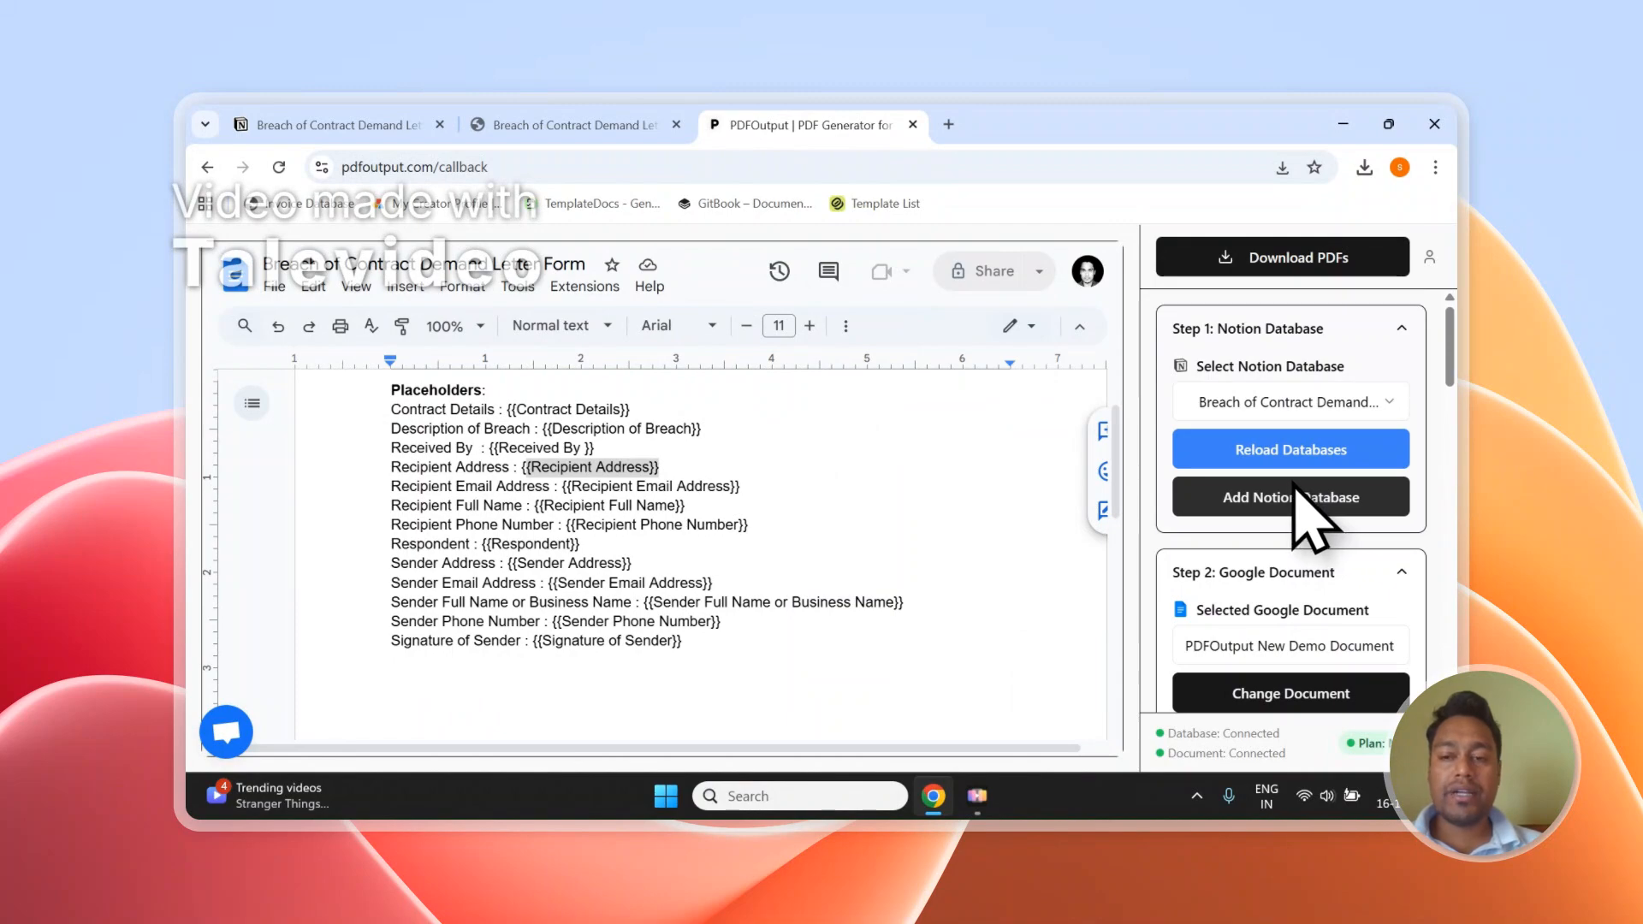
{"action": "left_click", "coordinate": [565, 125]}
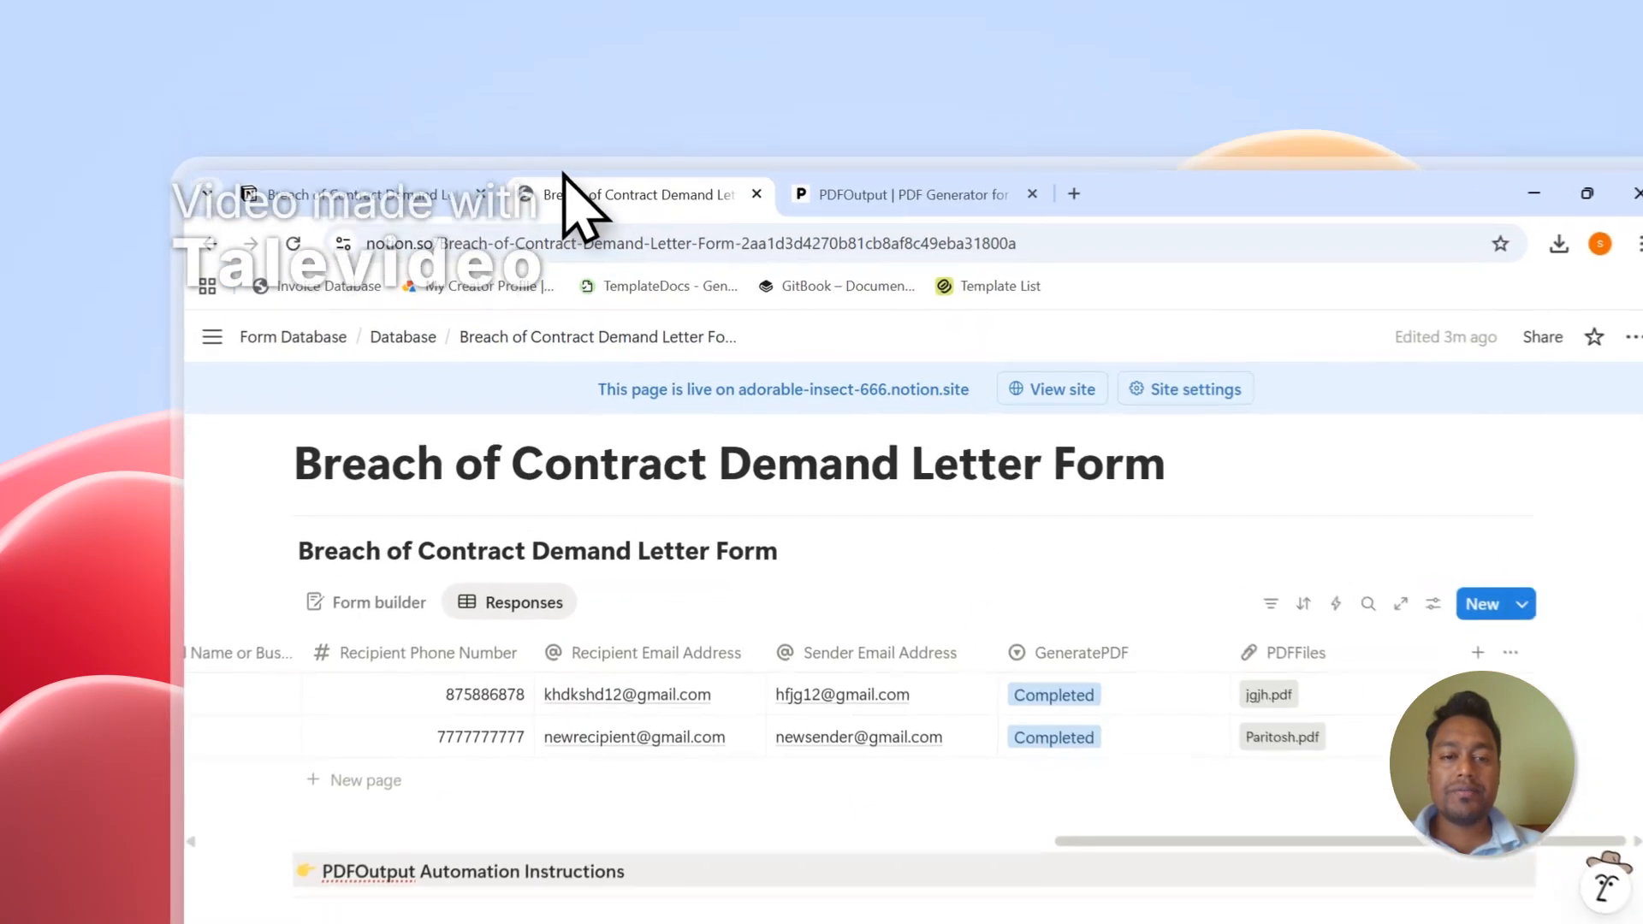
{"action": "left_click", "coordinate": [383, 744]}
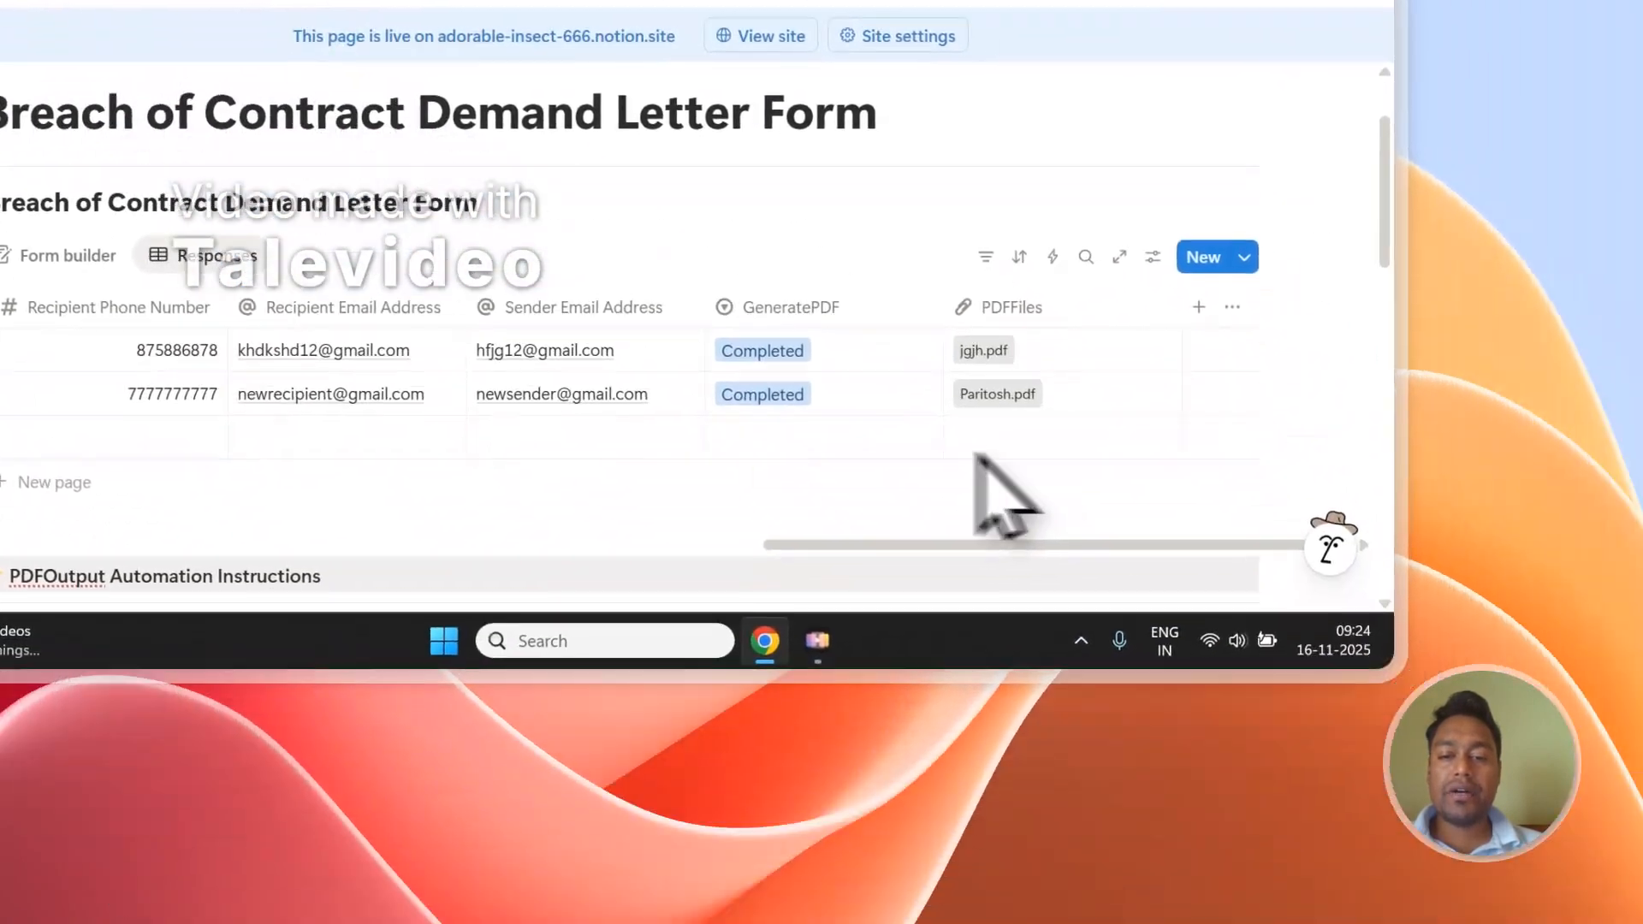
{"action": "left_click", "coordinate": [1138, 732]}
{"action": "left_click", "coordinate": [723, 279]}
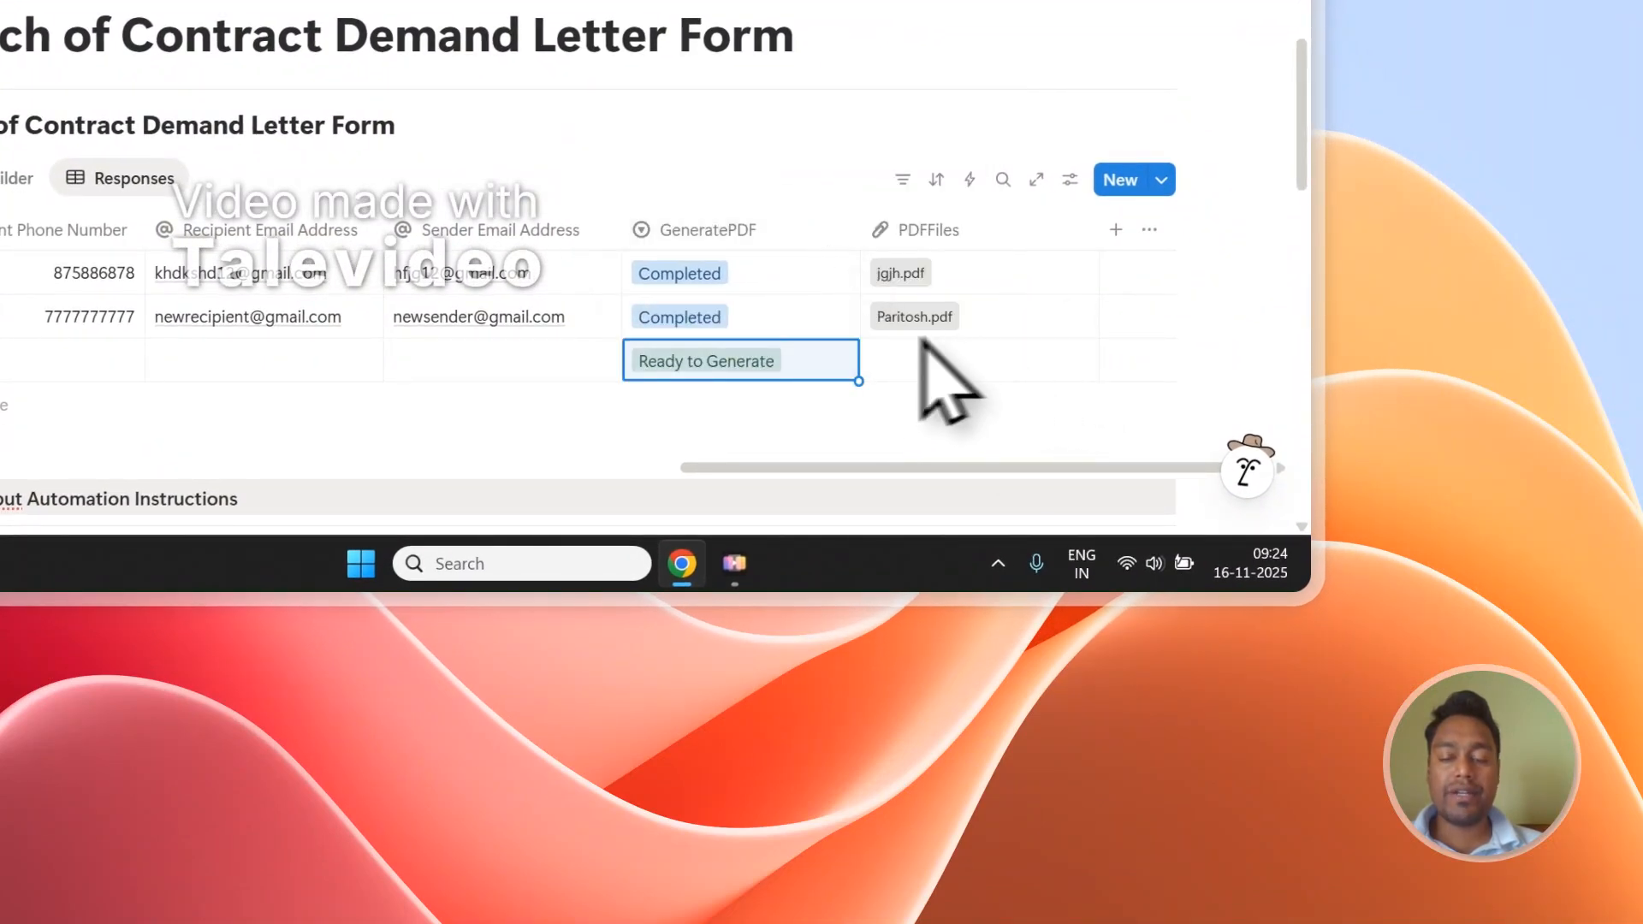
- Review the published form's answer fields and add another response row in Notion with GeneratePDF set to Ready to Generate
{"action": "left_click", "coordinate": [319, 113]}
{"action": "scroll", "coordinate": [600, 623], "scroll_direction": "up", "scroll_amount": 7}
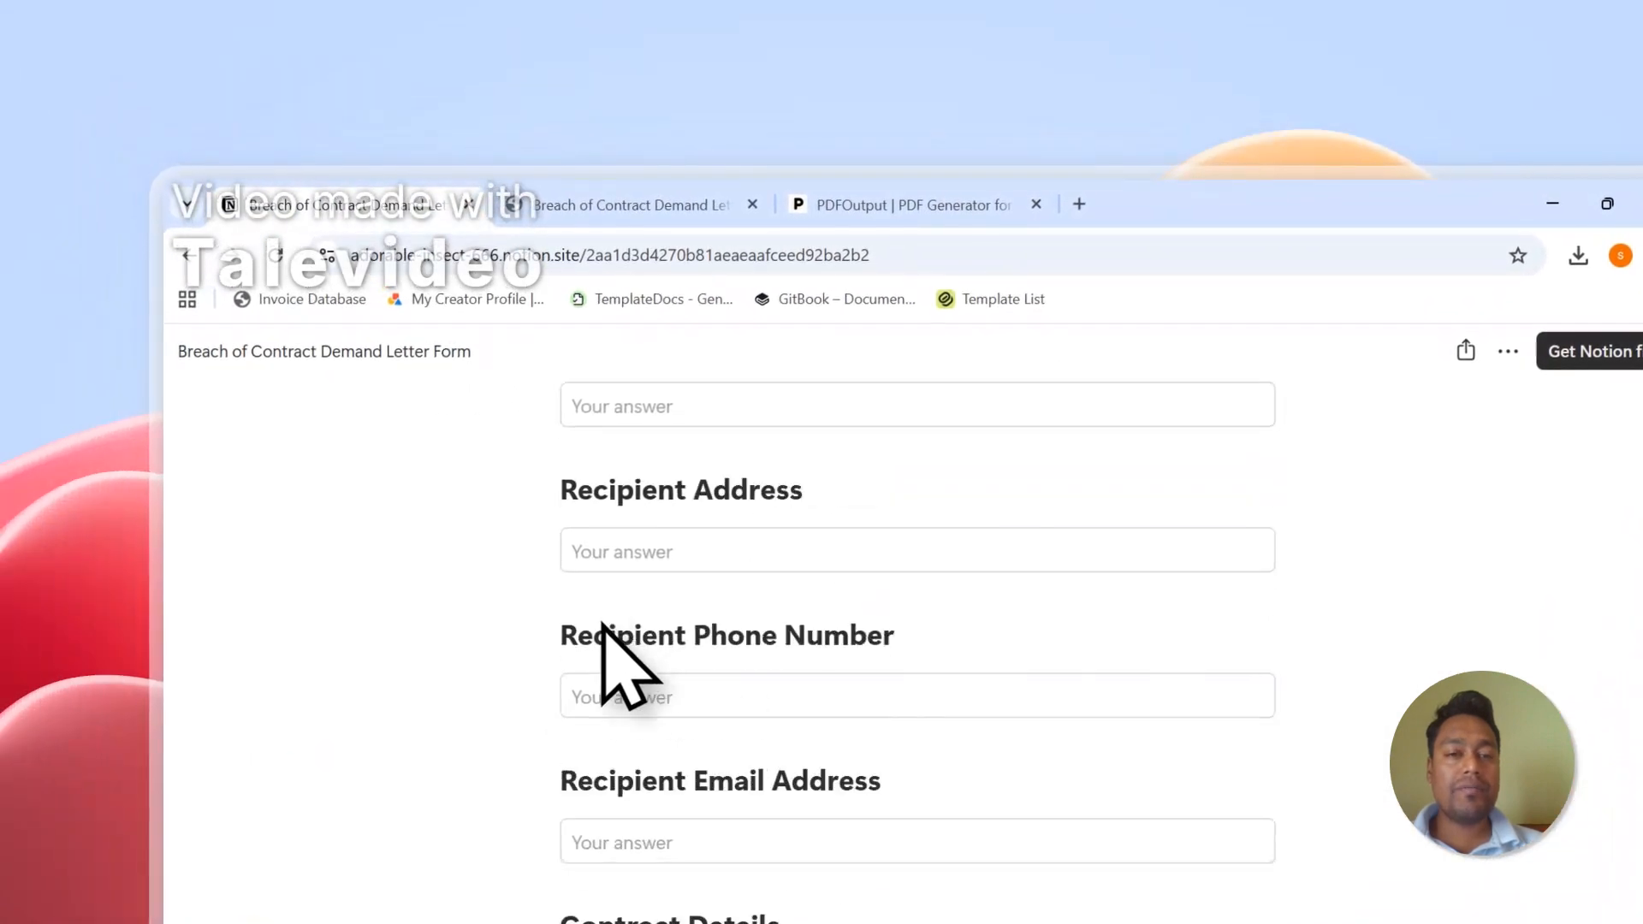
{"action": "scroll", "coordinate": [604, 624], "scroll_direction": "down", "scroll_amount": 5}
{"action": "scroll", "coordinate": [612, 685], "scroll_direction": "down", "scroll_amount": 3}
{"action": "left_click", "coordinate": [629, 205]}
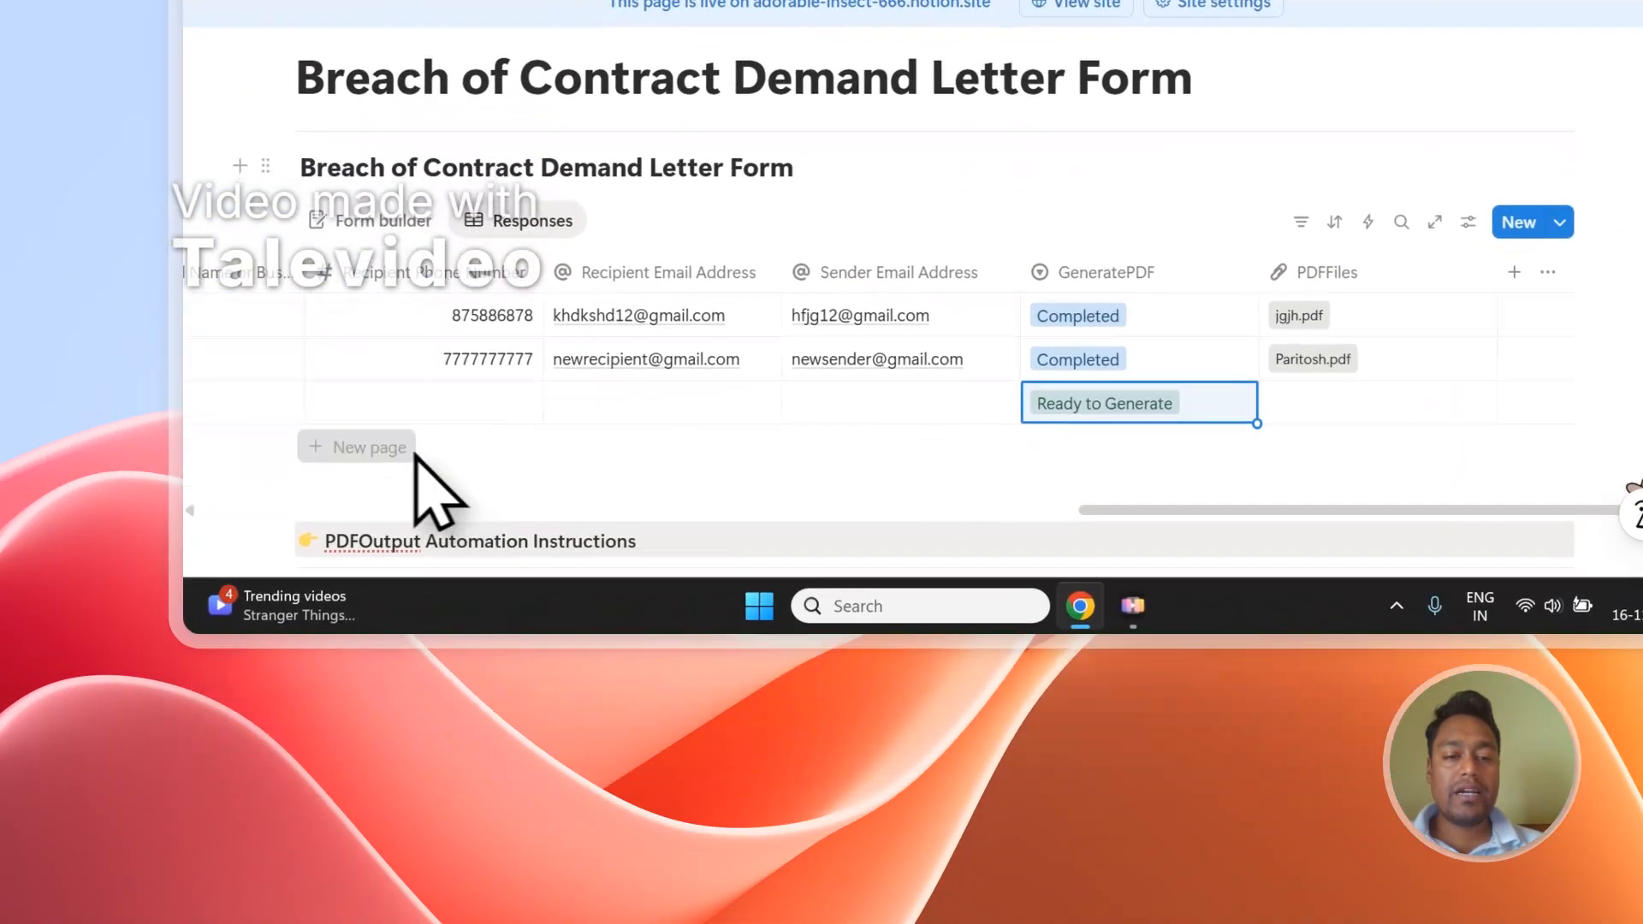
{"action": "left_click", "coordinate": [413, 452]}
{"action": "left_click", "coordinate": [1171, 445]}
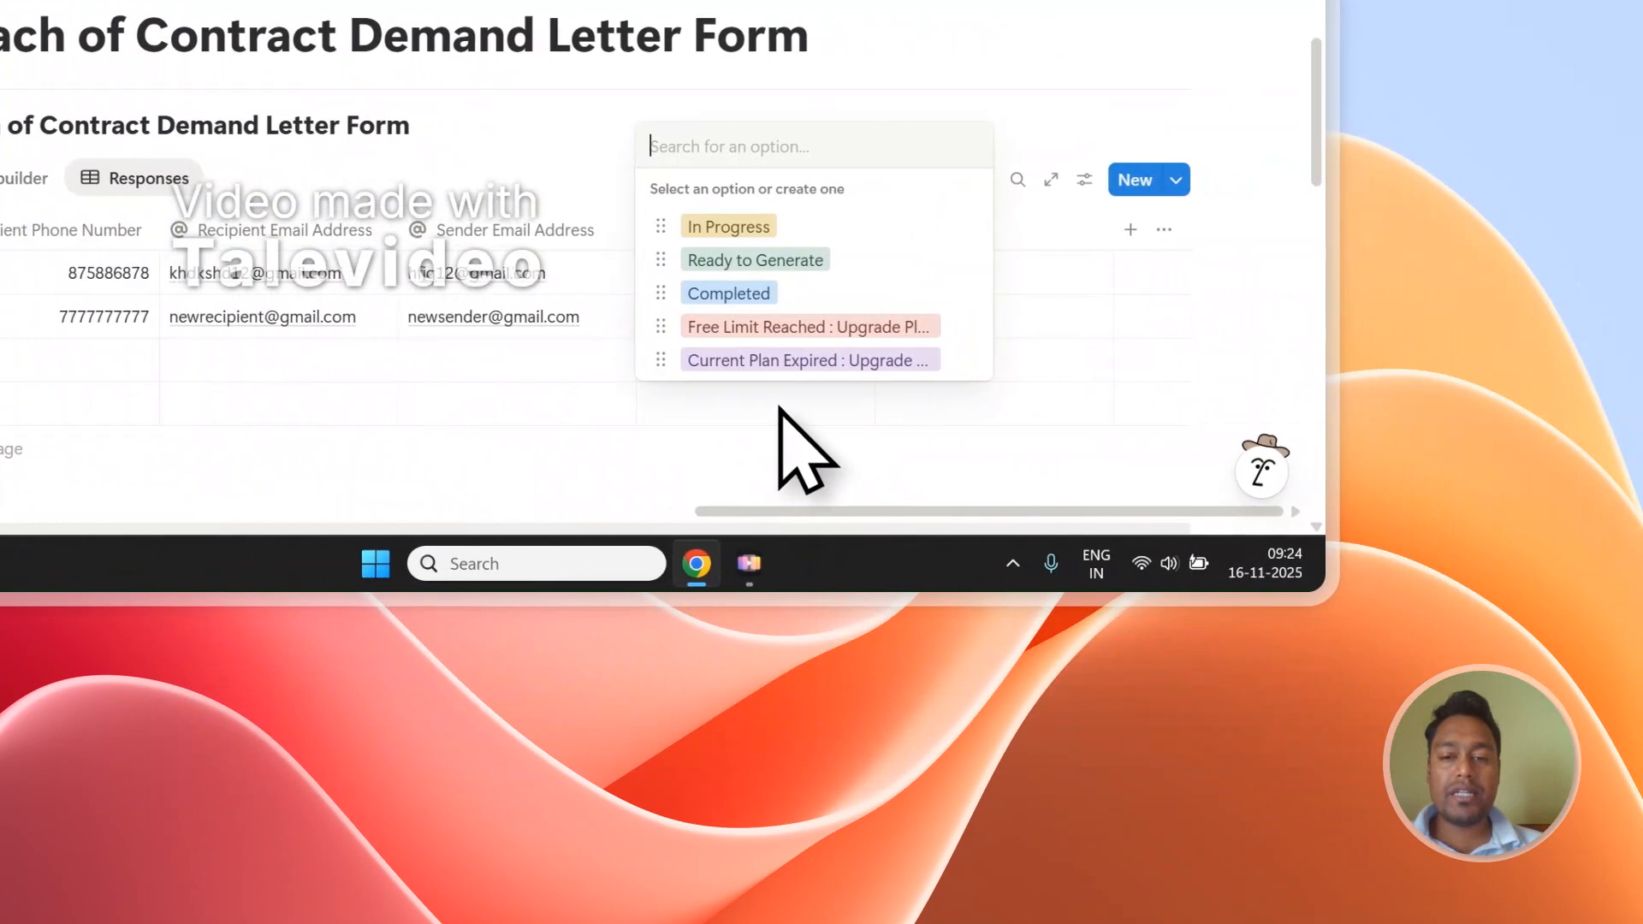
{"action": "left_click", "coordinate": [775, 267]}
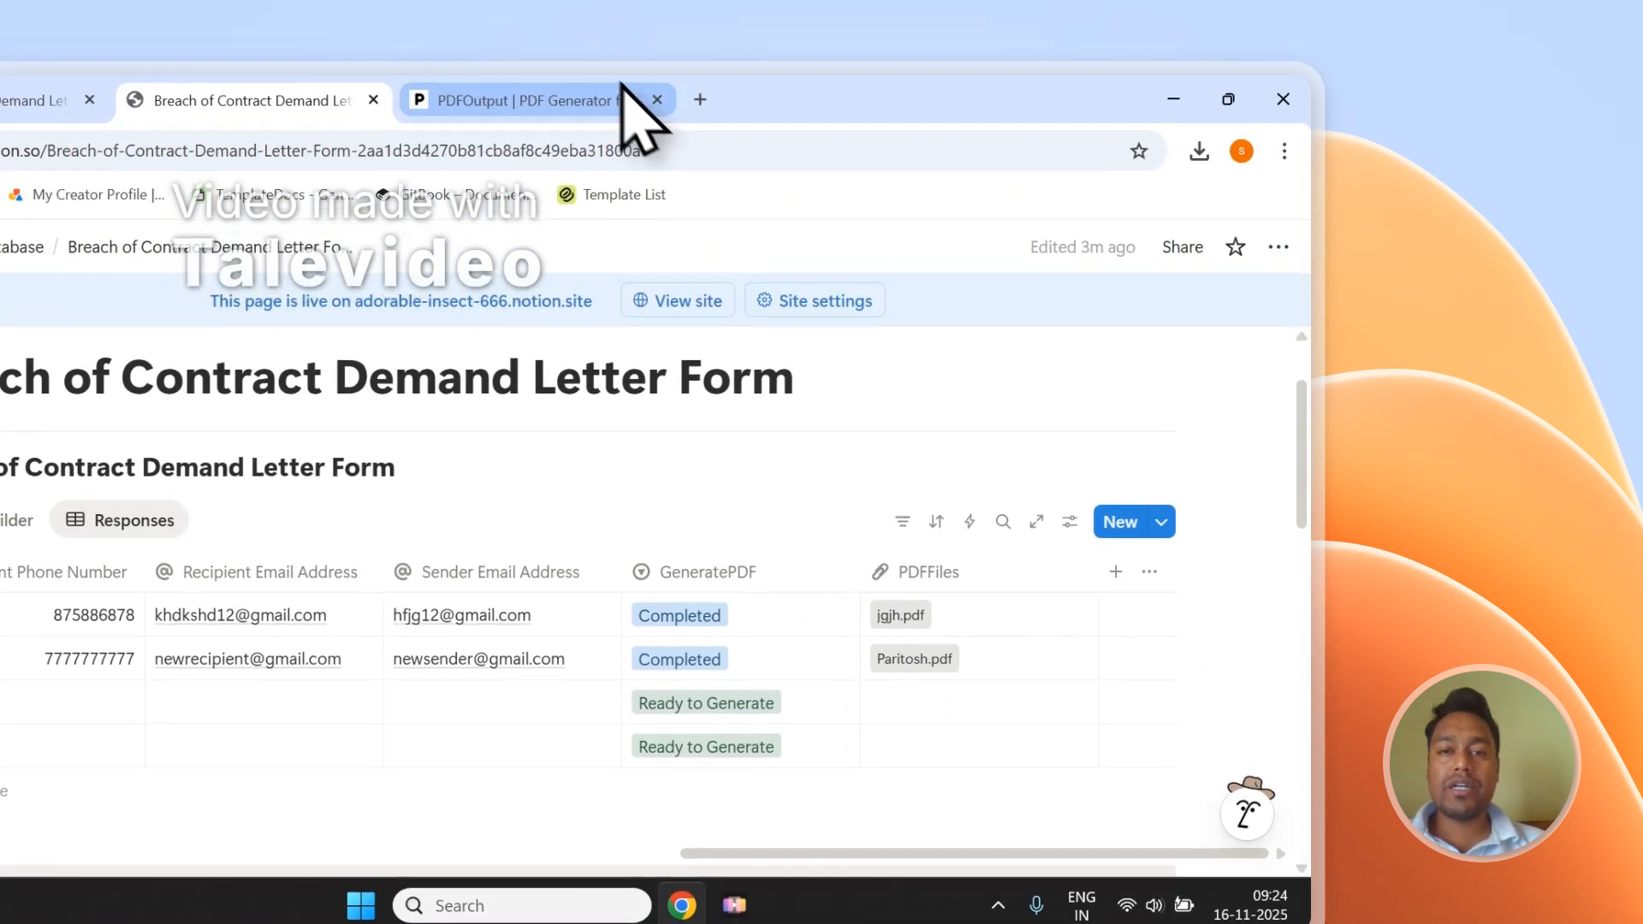
- Compare the Ready to Generate rows in the Notion responses with PDFOutput's database, document and mapping settings
{"action": "left_click", "coordinate": [633, 96]}
{"action": "left_click", "coordinate": [356, 162]}
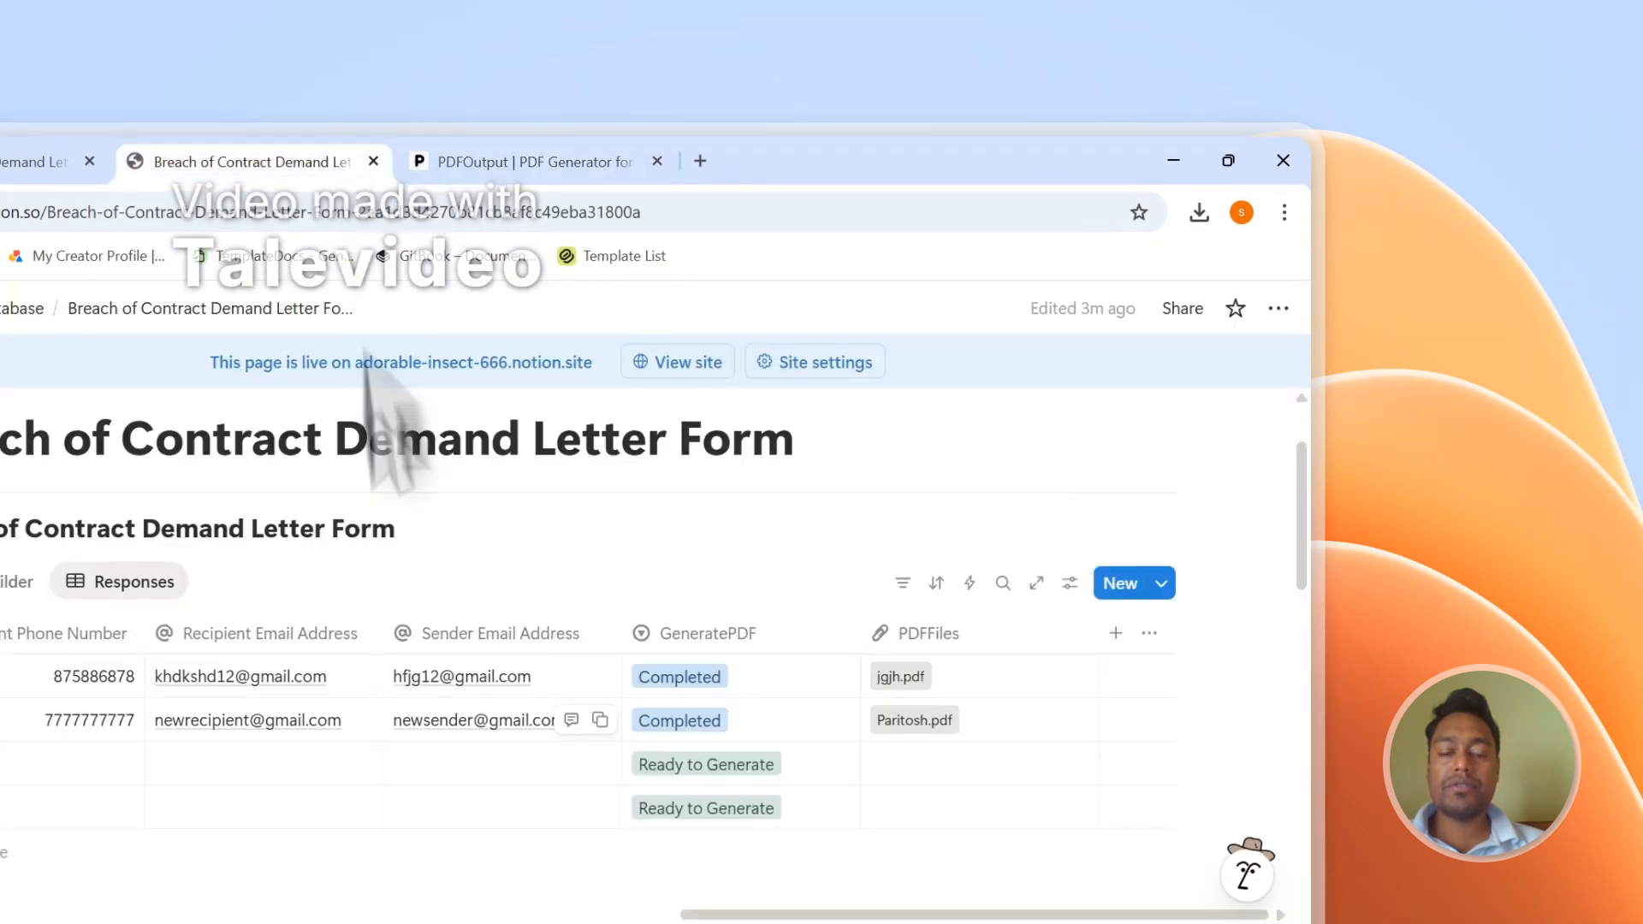
{"action": "left_click", "coordinate": [505, 162]}
{"action": "left_click", "coordinate": [386, 162]}
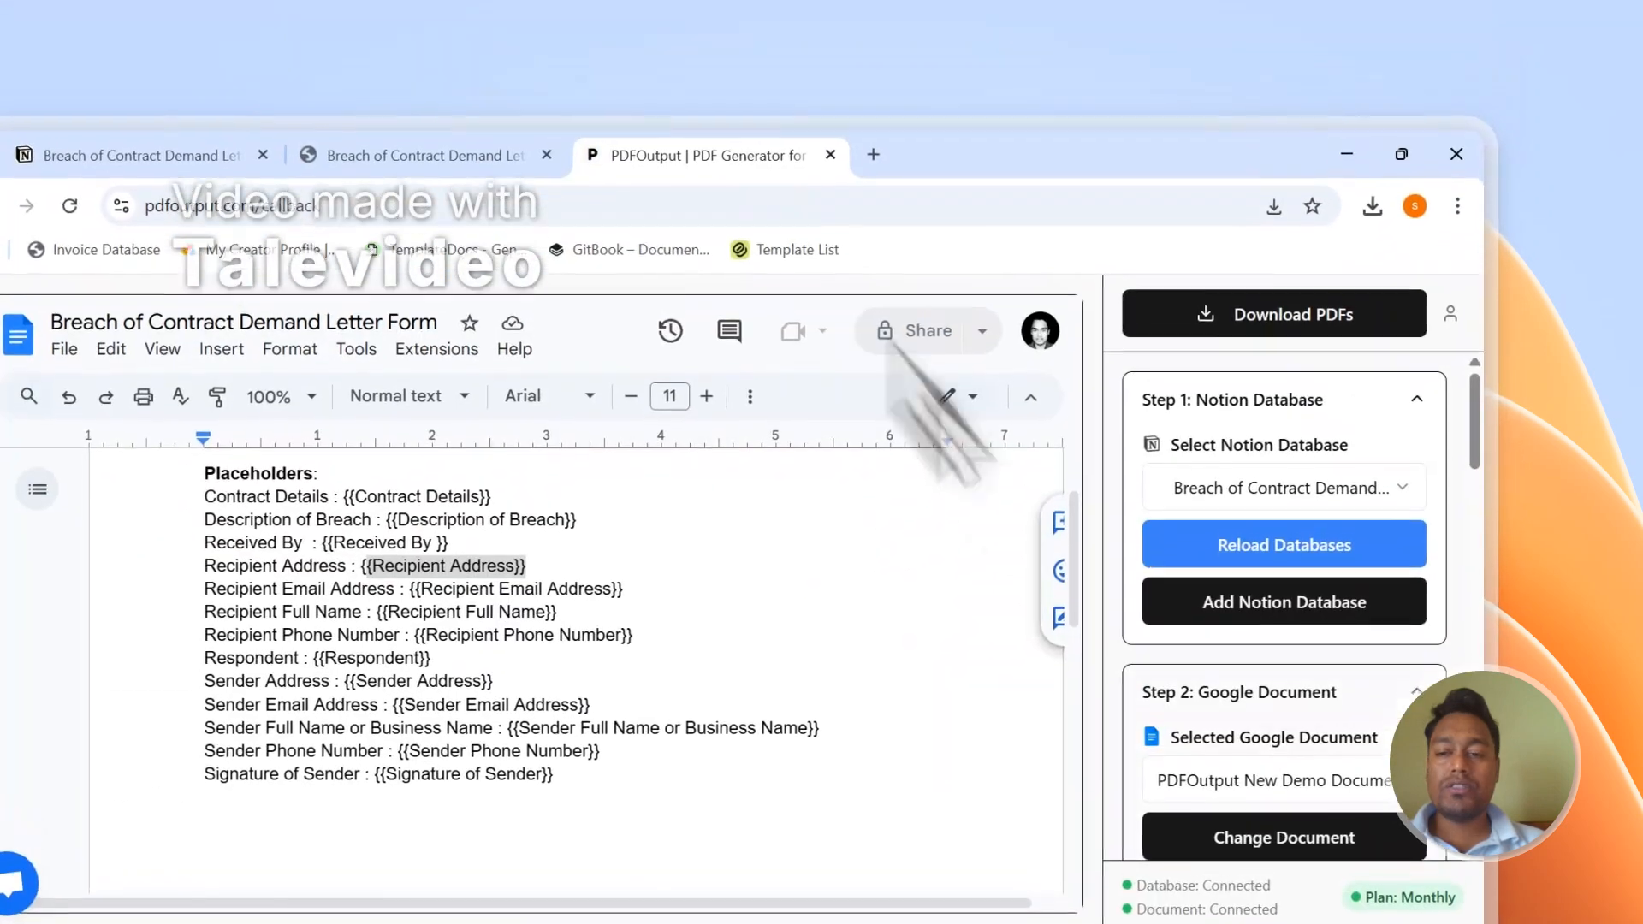
{"action": "scroll", "coordinate": [1241, 770], "scroll_direction": "down", "scroll_amount": 4}
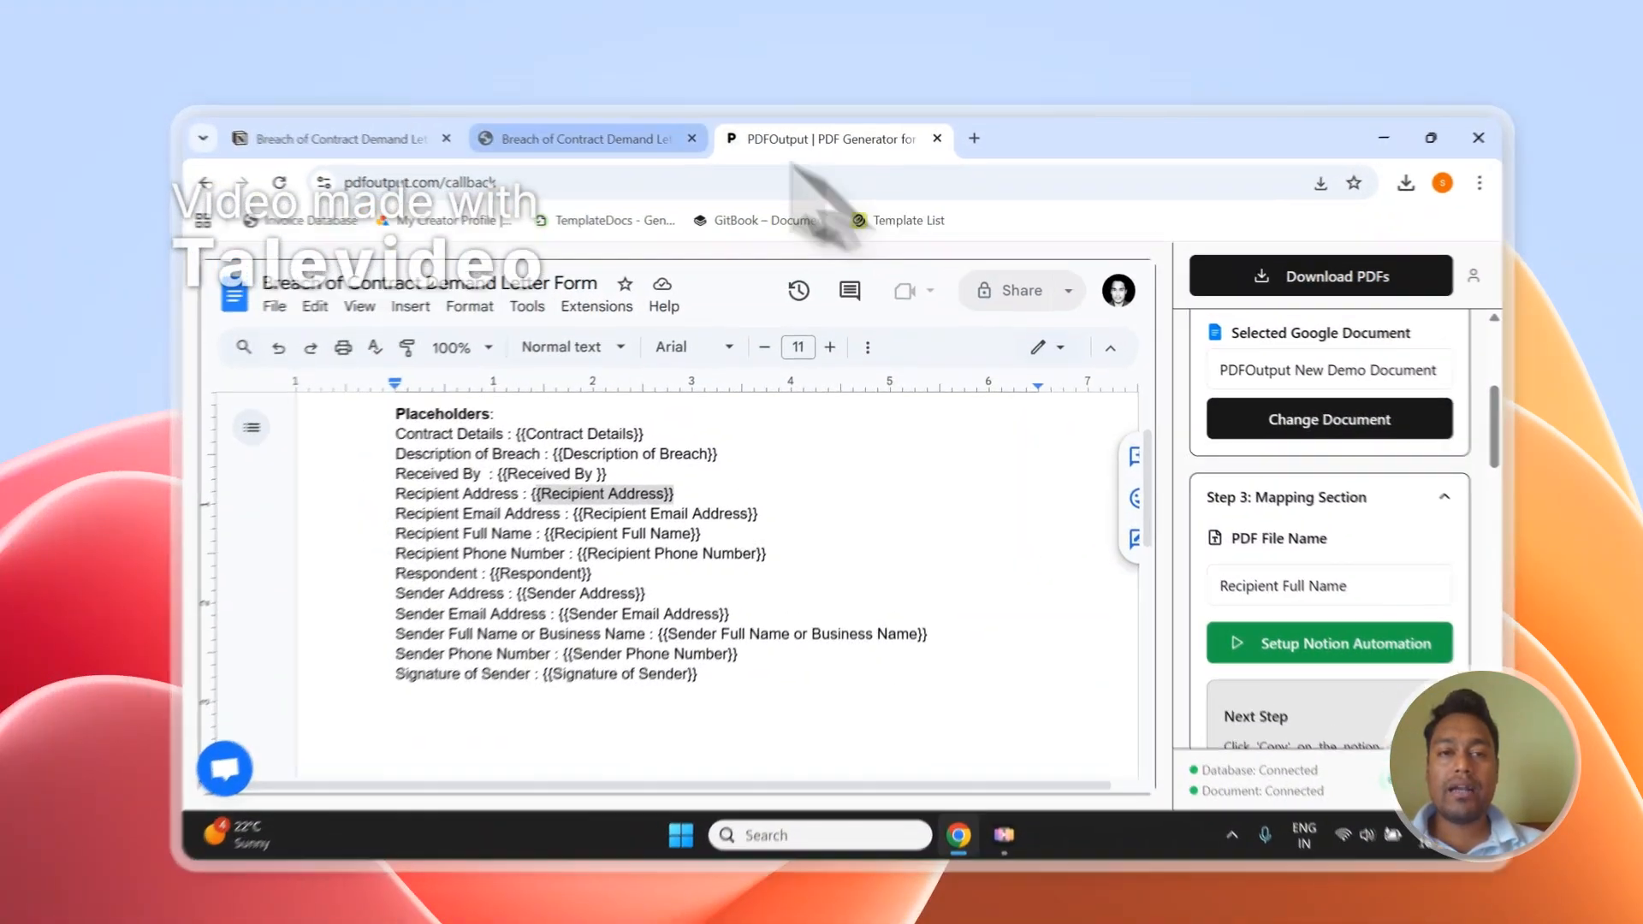
{"action": "left_click", "coordinate": [655, 125]}
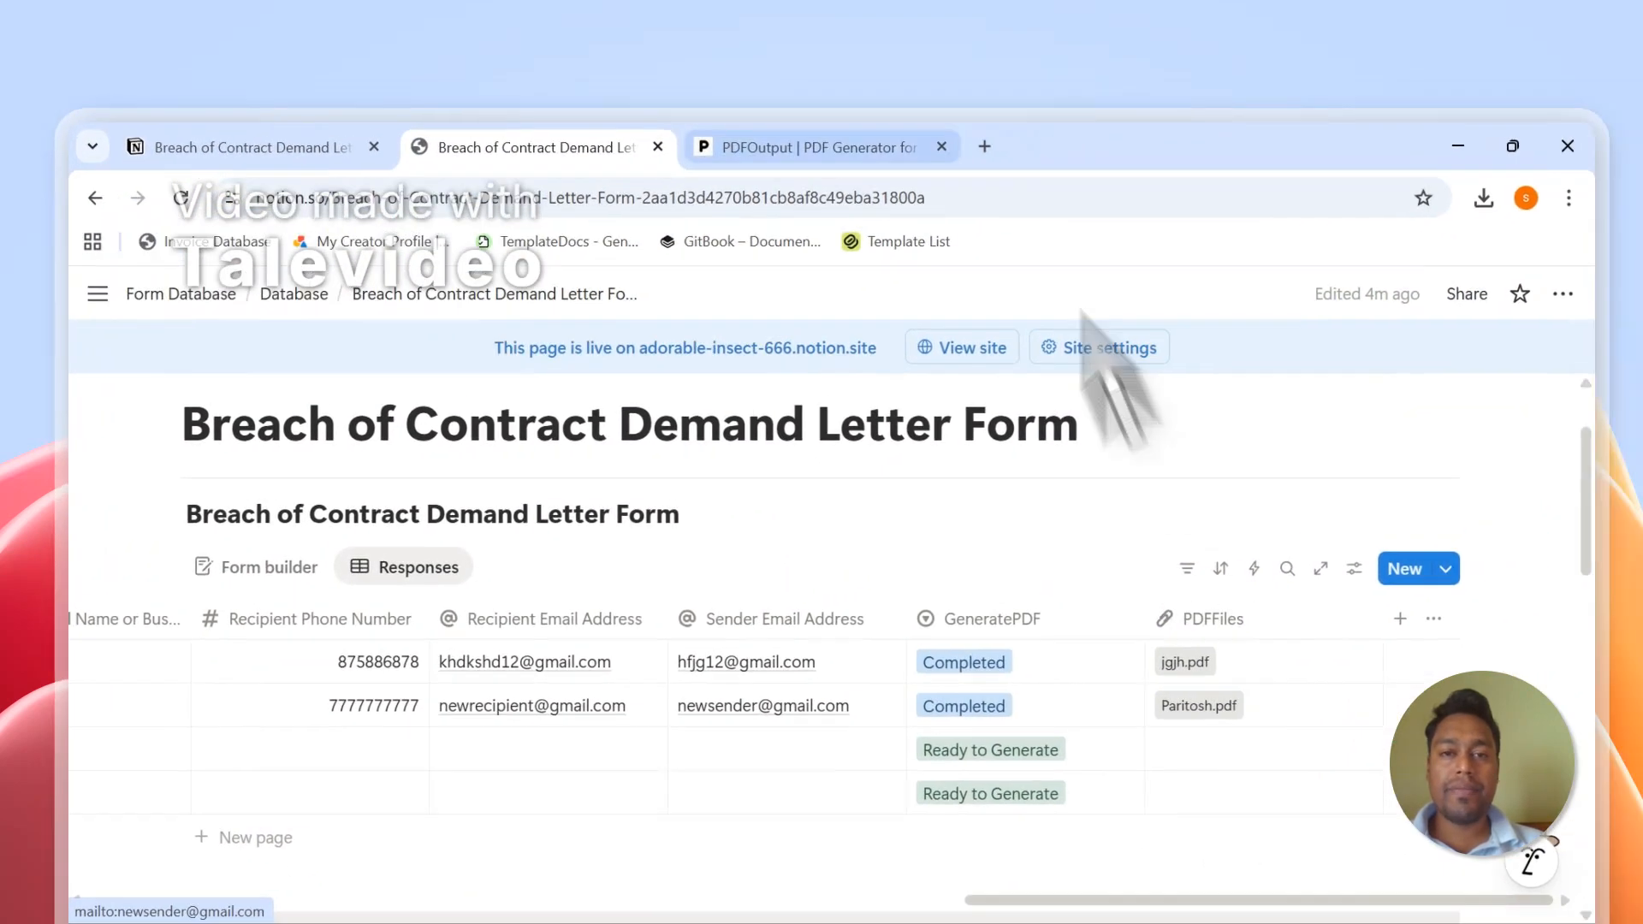
{"action": "left_click", "coordinate": [907, 126]}
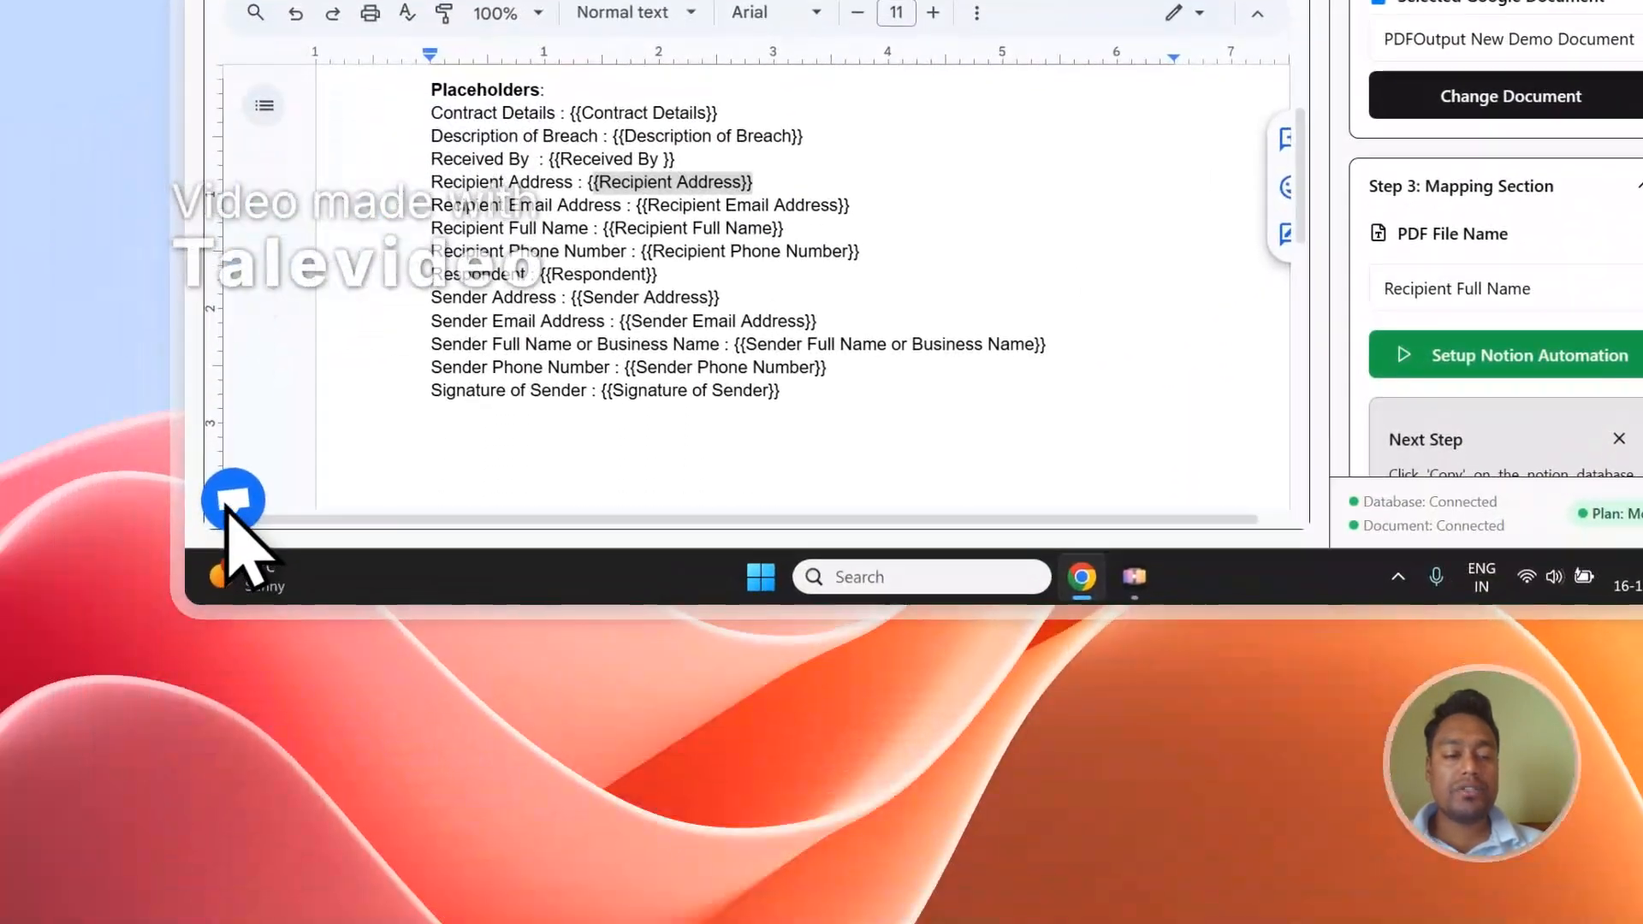
- View PDFOutput's support chat, close it and sign out of the PDFOutput account
{"action": "left_click", "coordinate": [230, 625]}
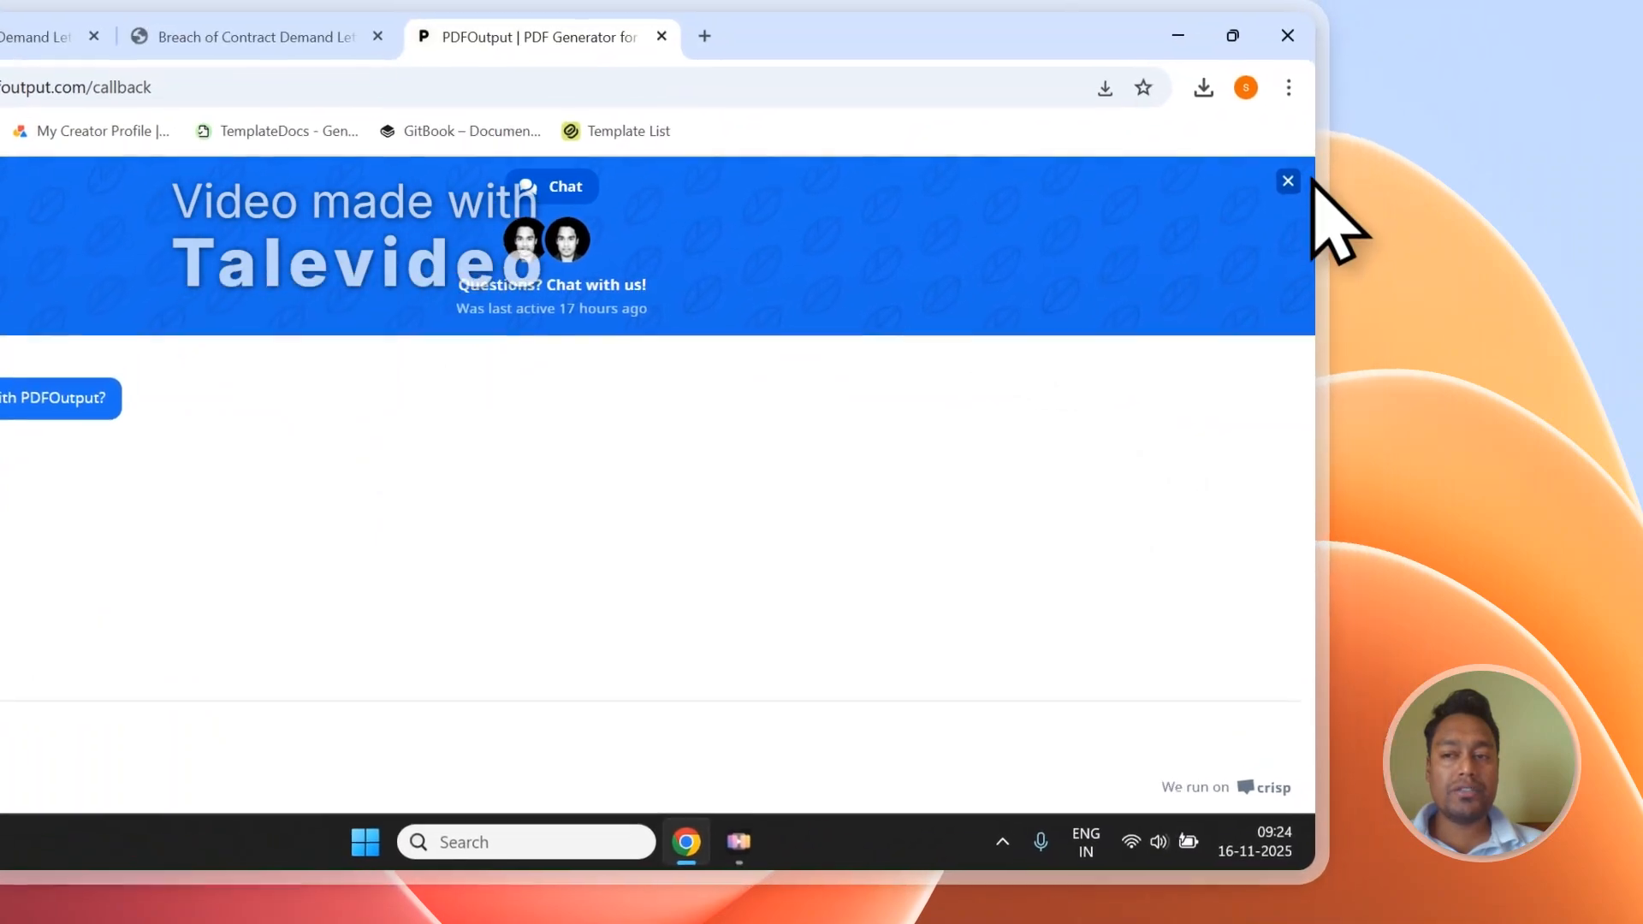
{"action": "left_click", "coordinate": [1288, 181]}
{"action": "left_click", "coordinate": [1282, 195]}
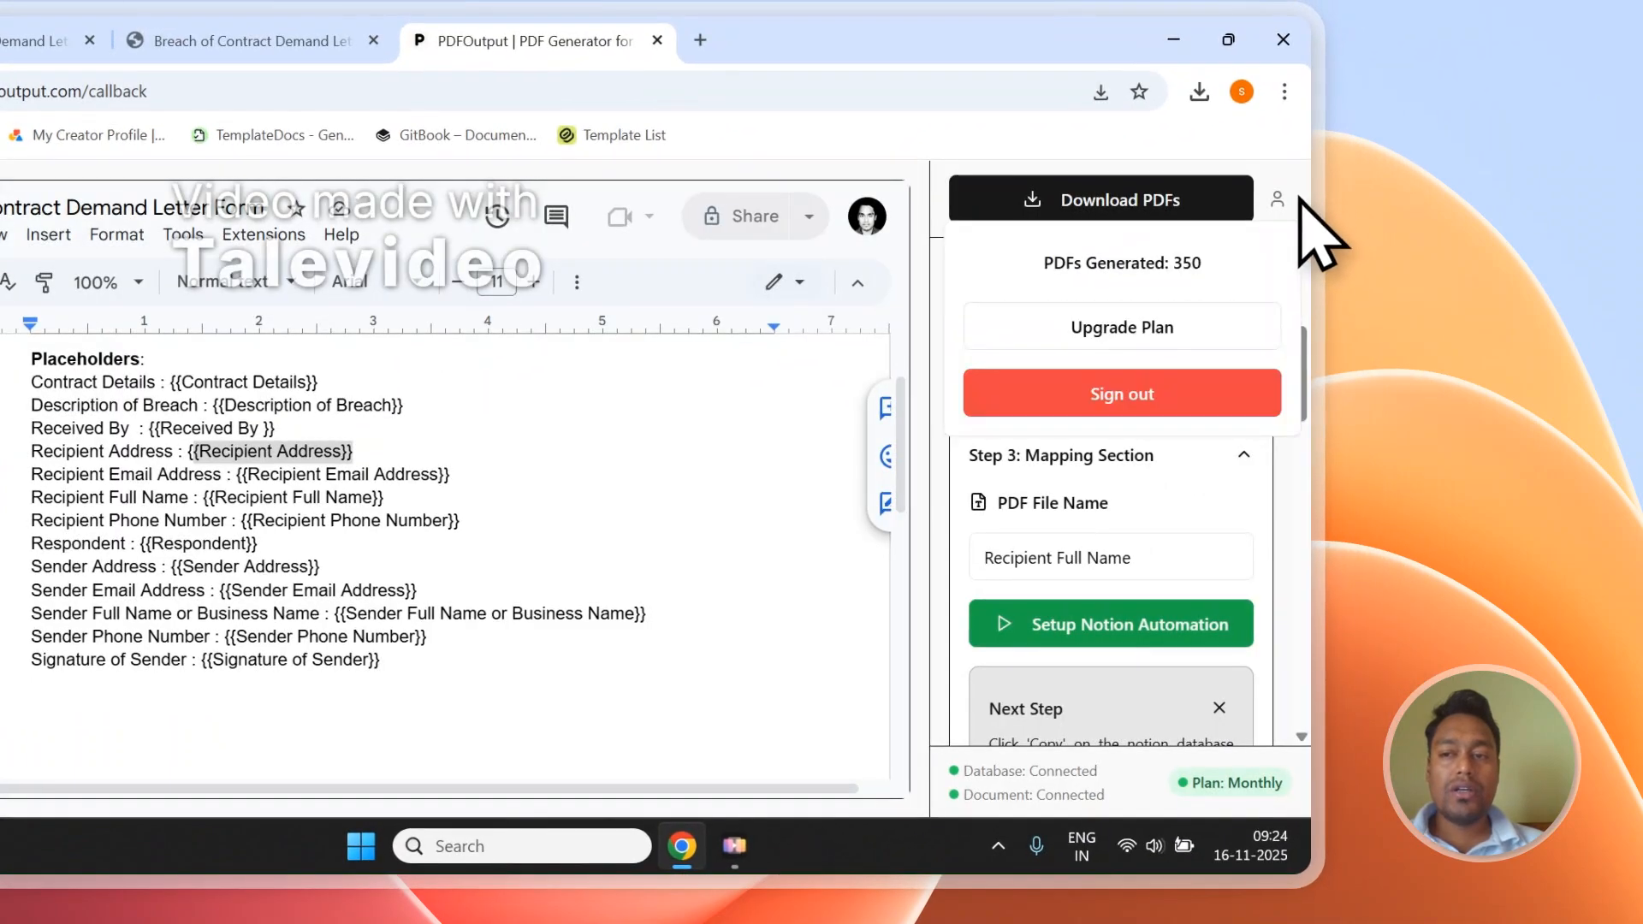
{"action": "left_click", "coordinate": [1185, 402]}
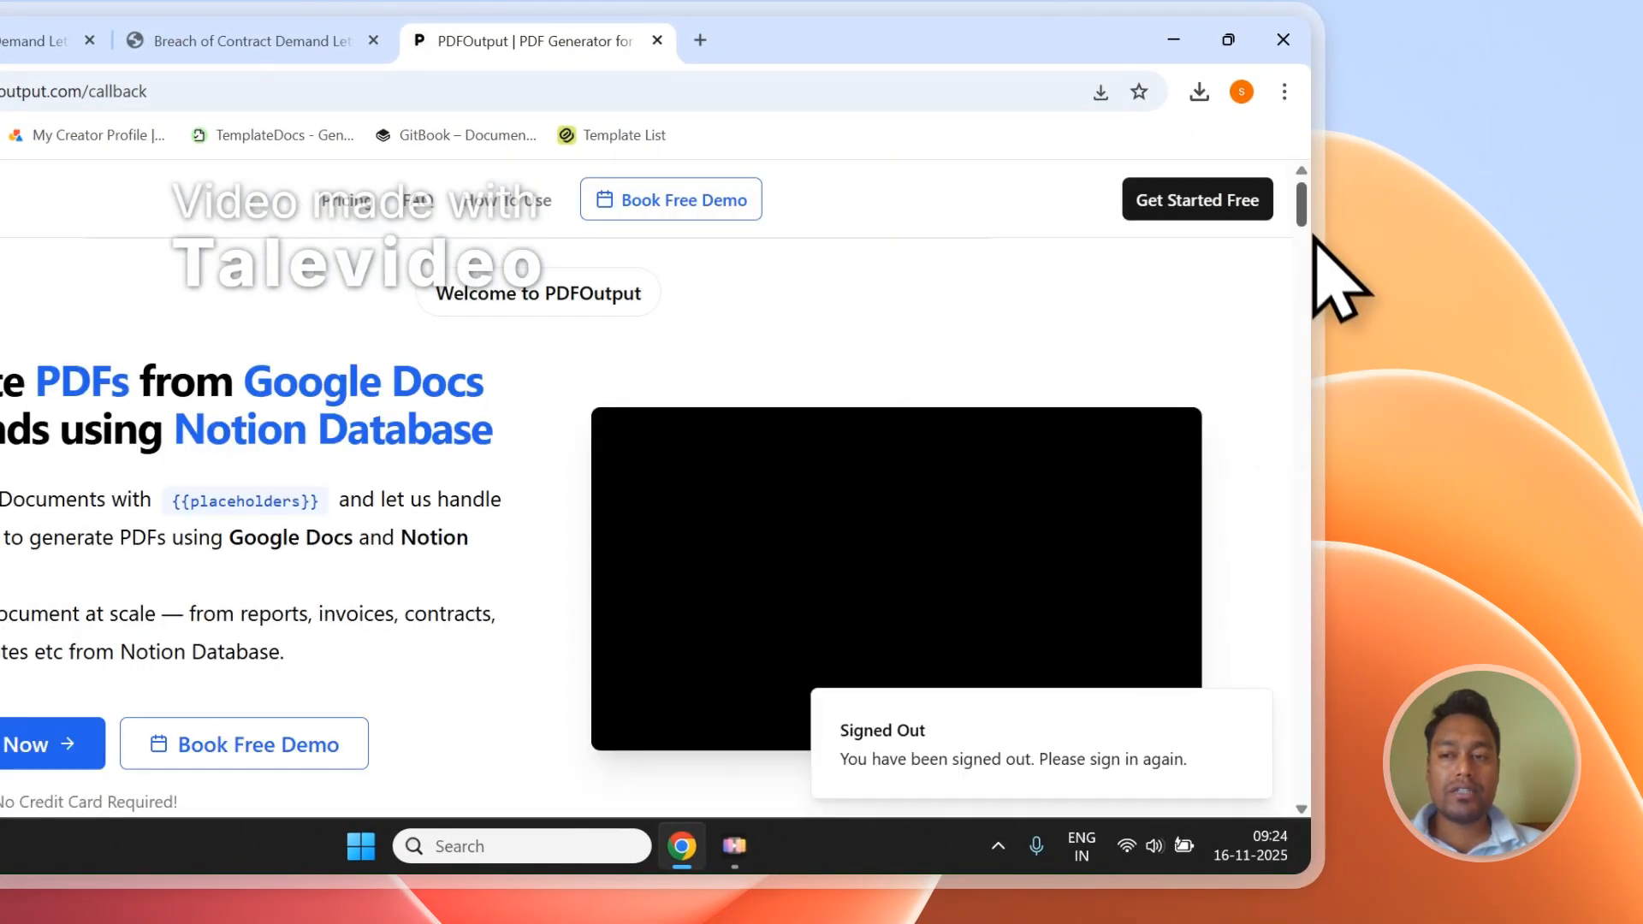
- Open PDFOutput's Contact page from the website footer and view the Send Message form and the Book Free Demo option
{"action": "left_click_drag", "start_coordinate": [1316, 242], "coordinate": [1312, 777]}
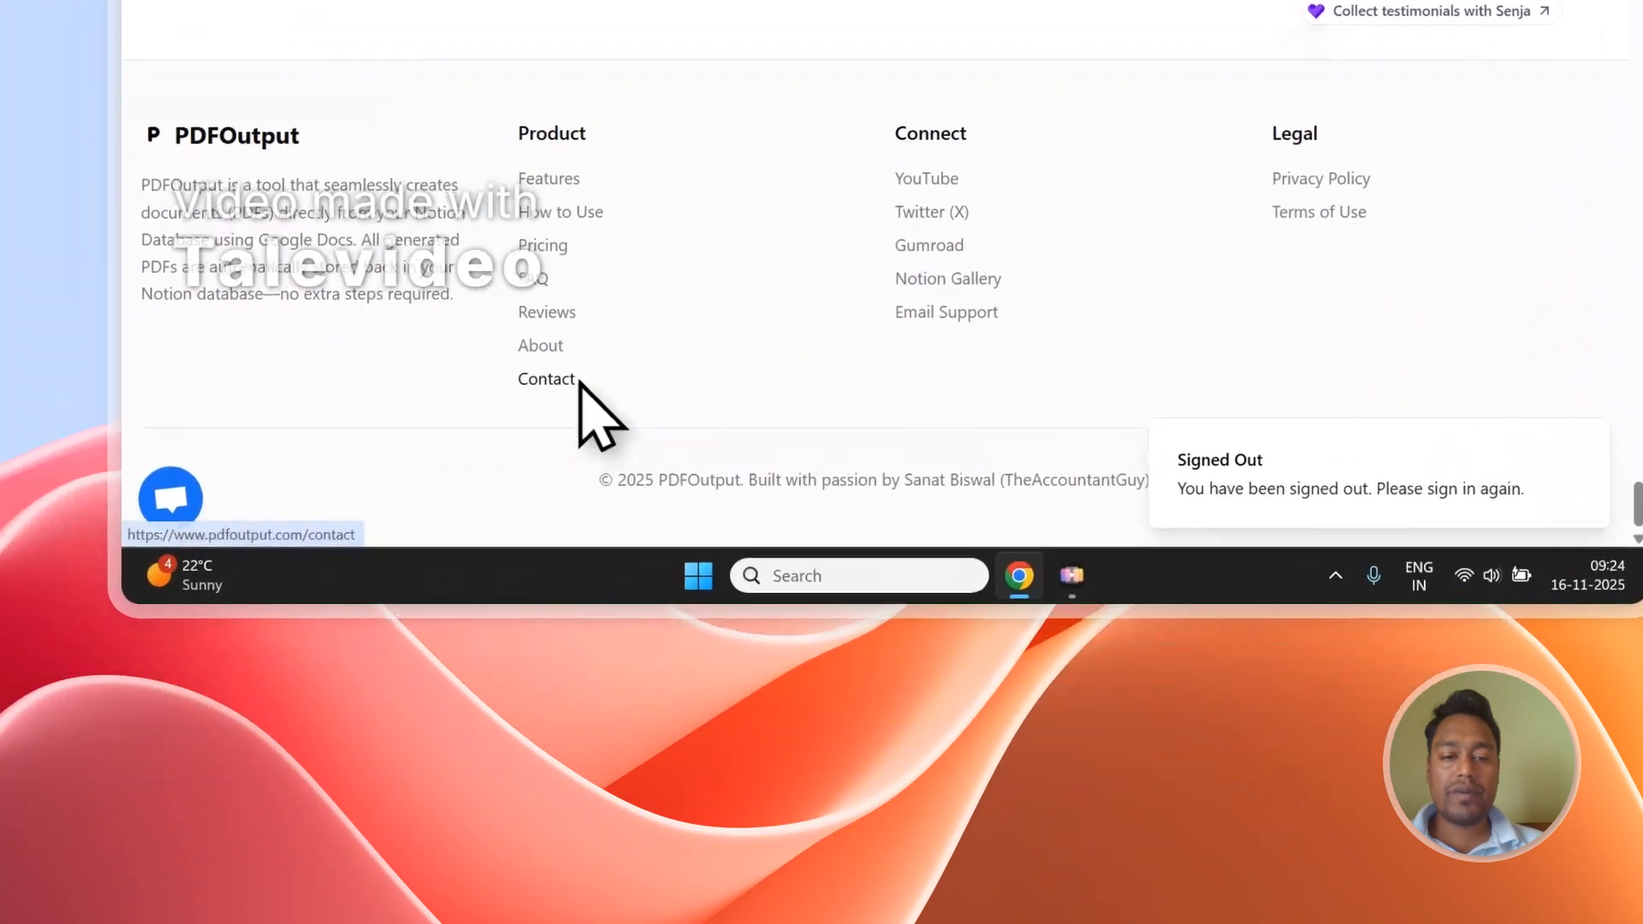
{"action": "left_click", "coordinate": [546, 379]}
{"action": "scroll", "coordinate": [862, 265], "scroll_direction": "down", "scroll_amount": 4}
{"action": "scroll", "coordinate": [946, 220], "scroll_direction": "up", "scroll_amount": 1}
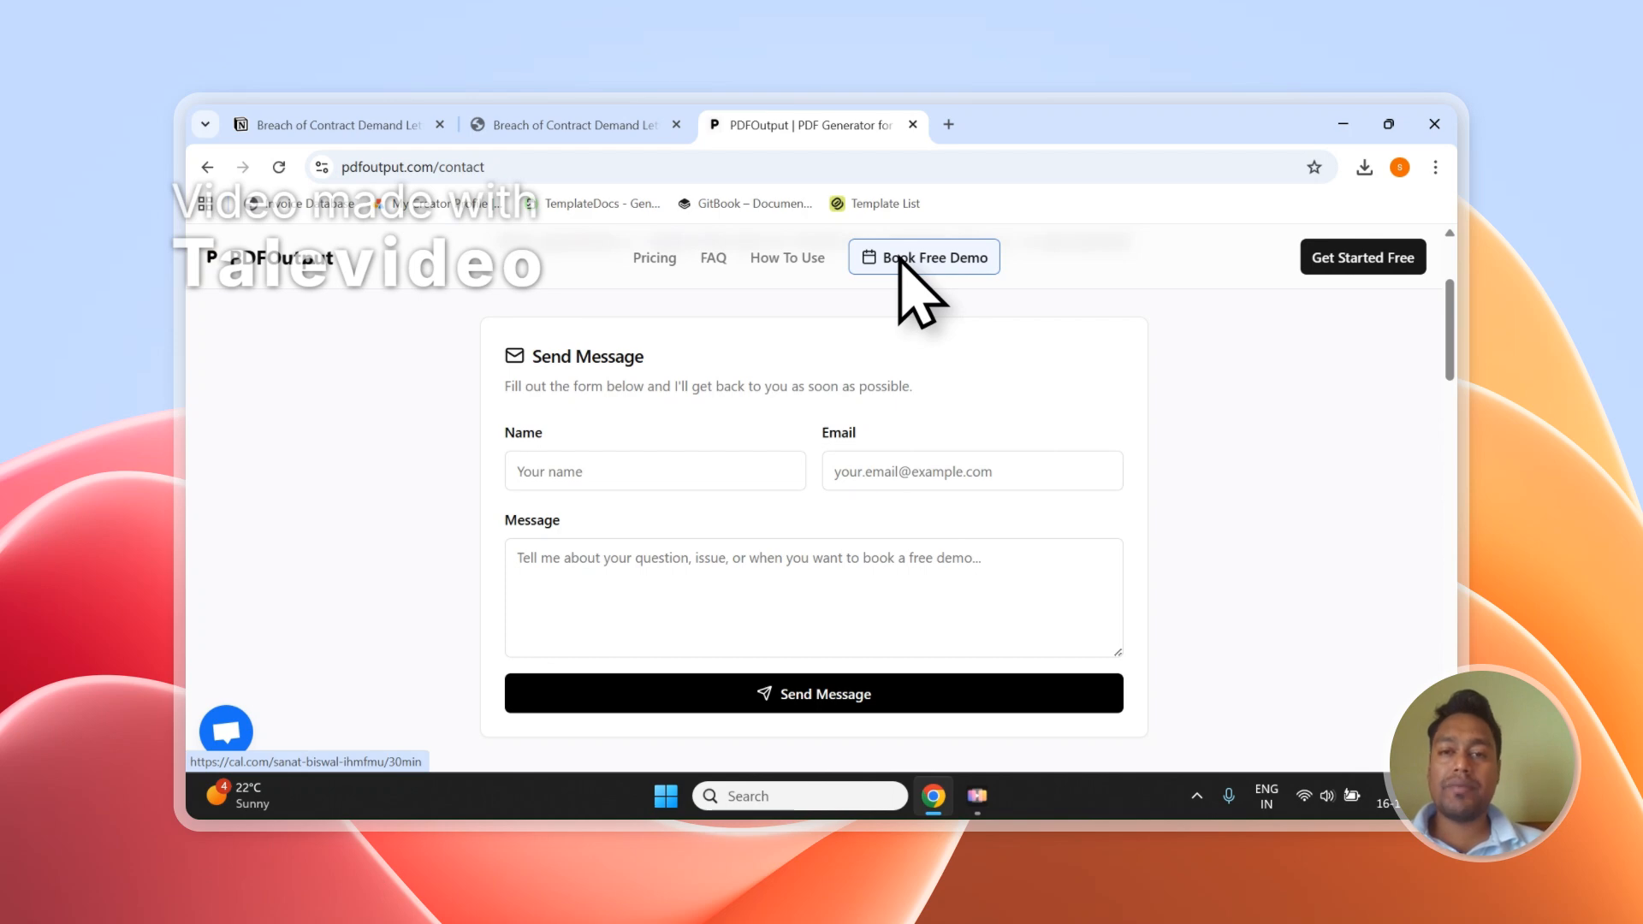
- Return to the Notion responses and check the GeneratePDF status of the newly added rows
{"action": "left_click", "coordinate": [565, 125]}
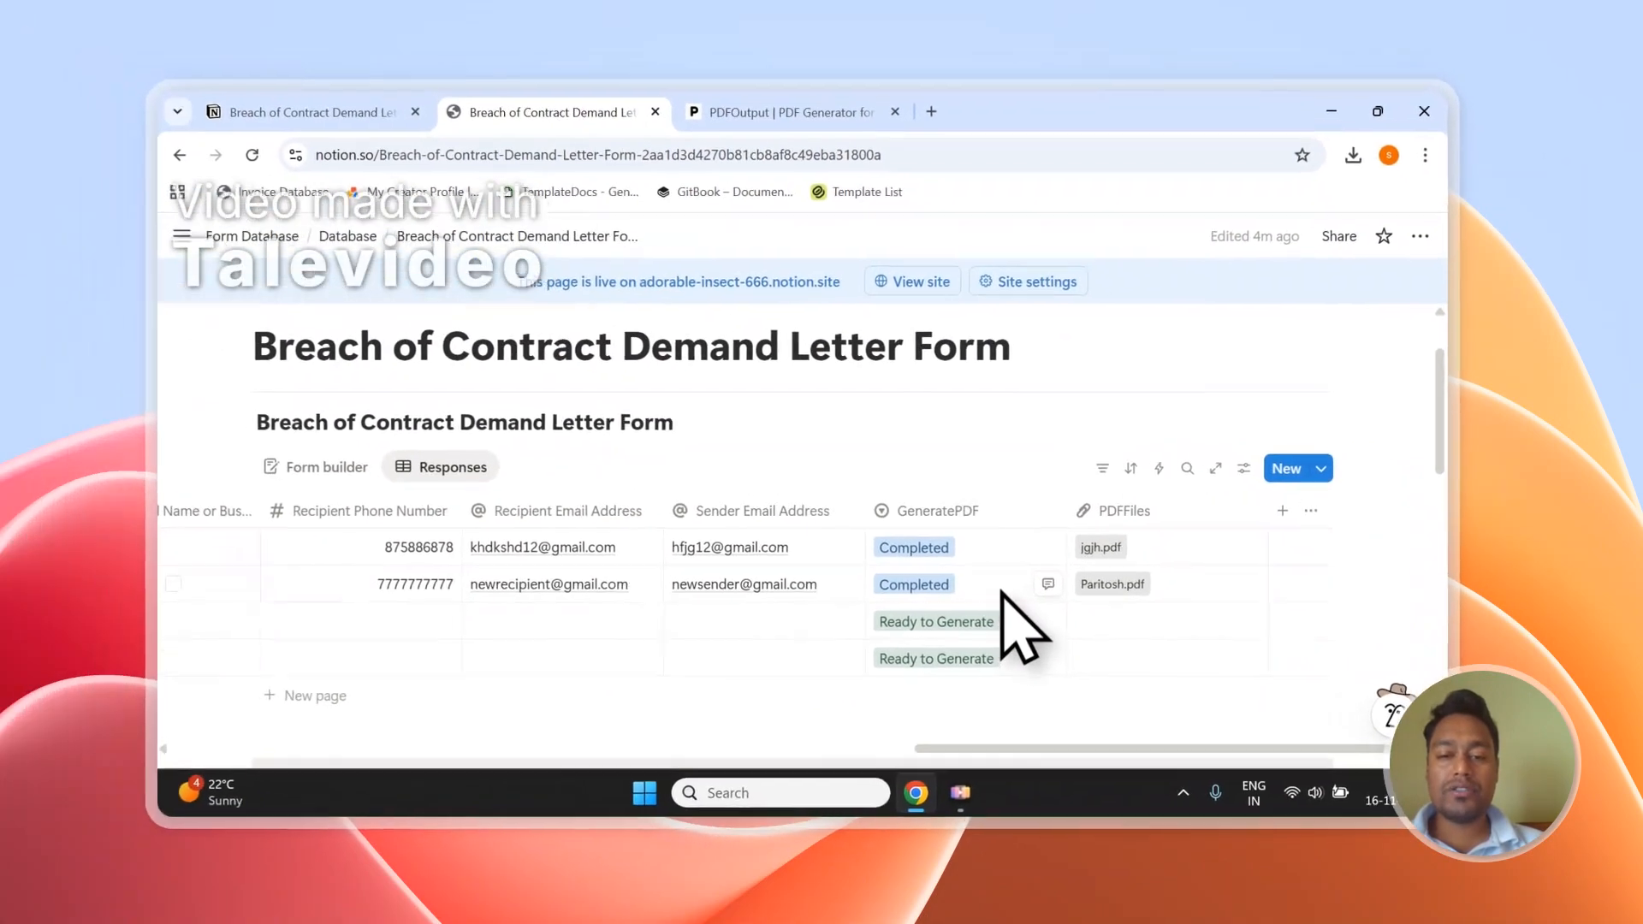
{"action": "left_click", "coordinate": [779, 551]}
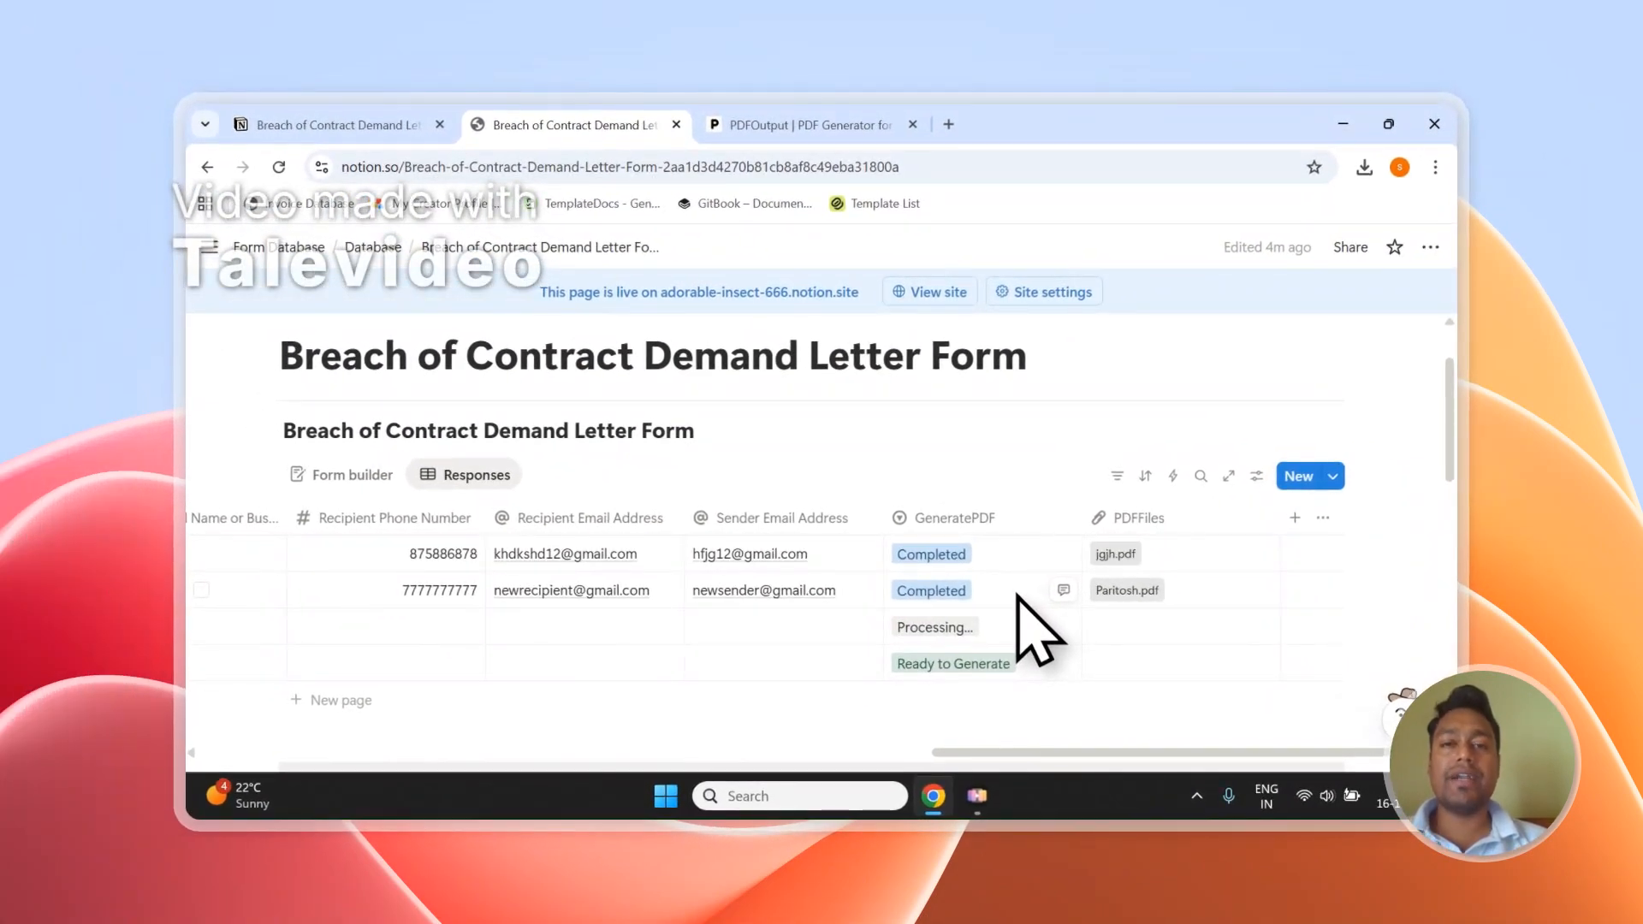